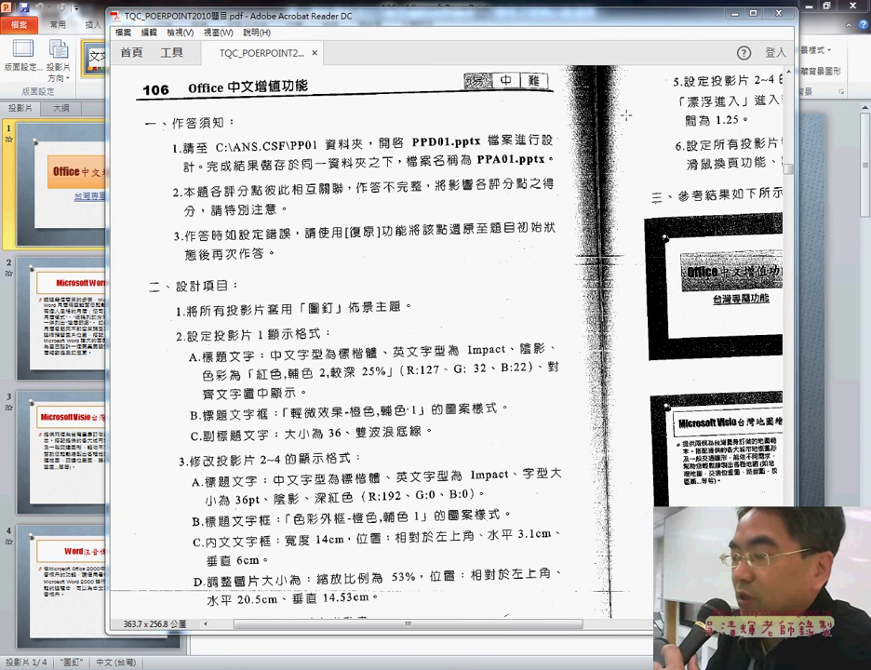
Mark the 圖釘 theme requirement in red on the exam sheet, then erase the pen marks
scroll(148, 349, down, 1)
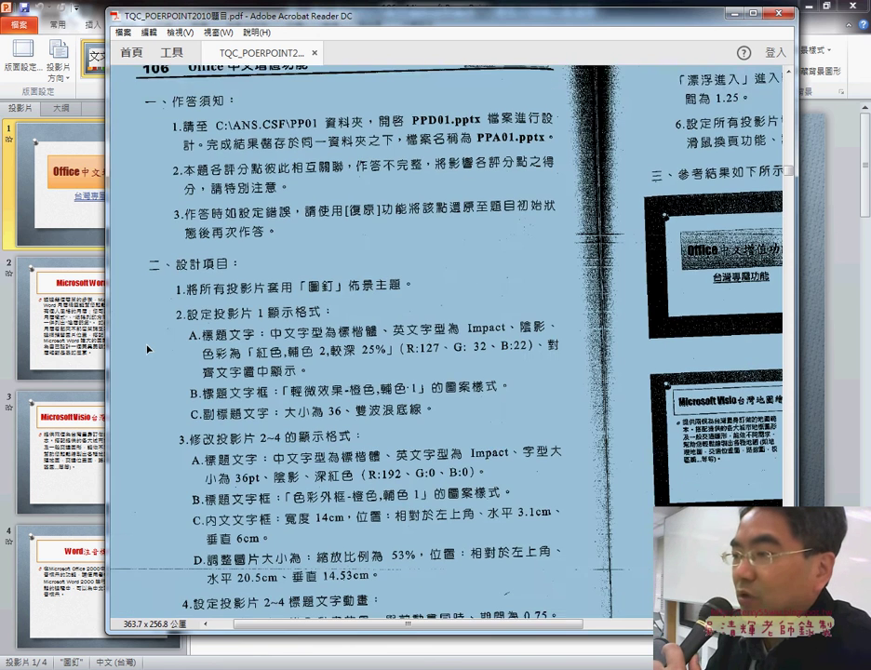
scroll(148, 346, down, 1)
click(317, 292)
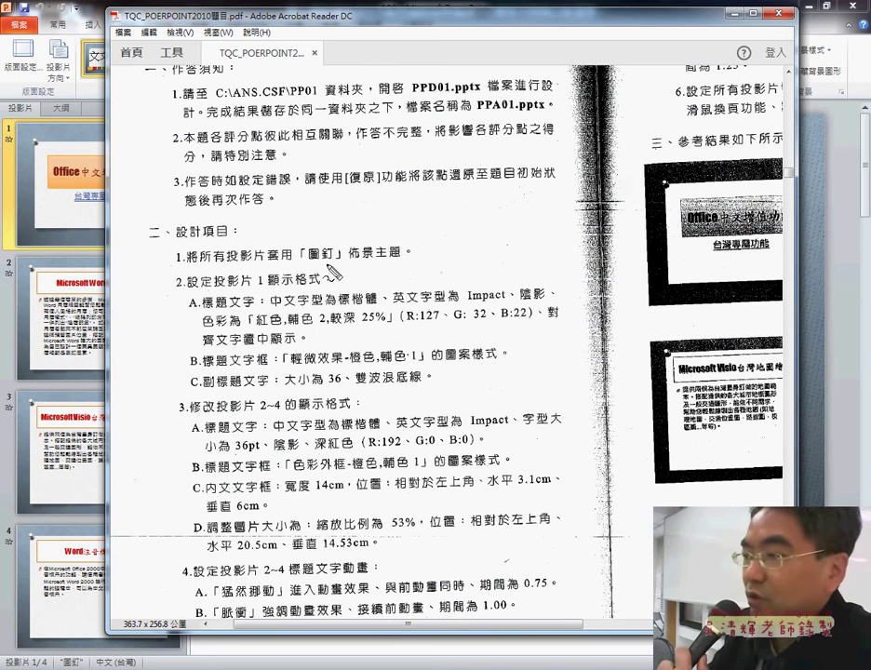
drag(352, 264, 416, 266)
mouse_move(321, 270)
mouse_down()
mouse_move(303, 247)
mouse_move(326, 268)
mouse_up()
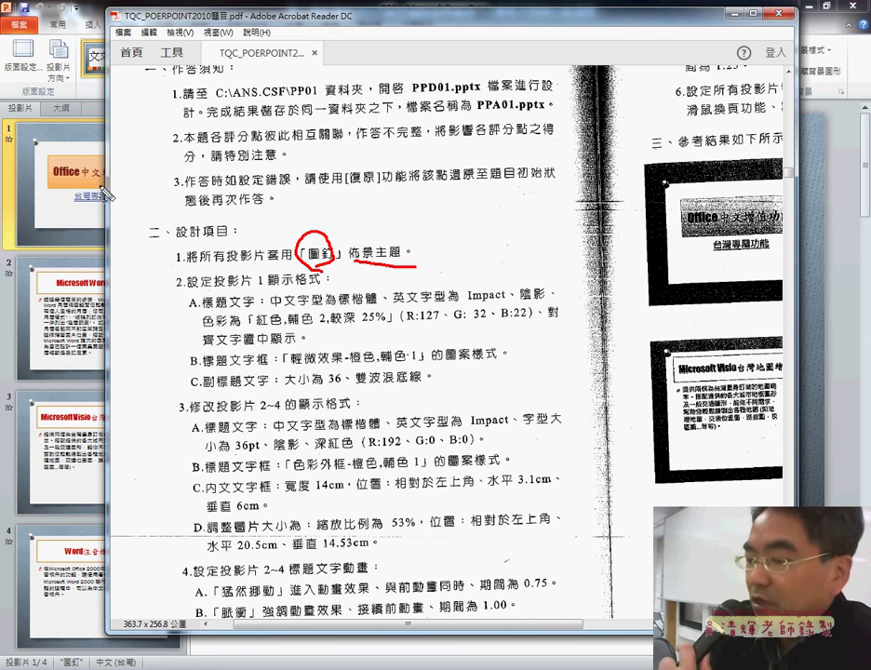
key(Escape)
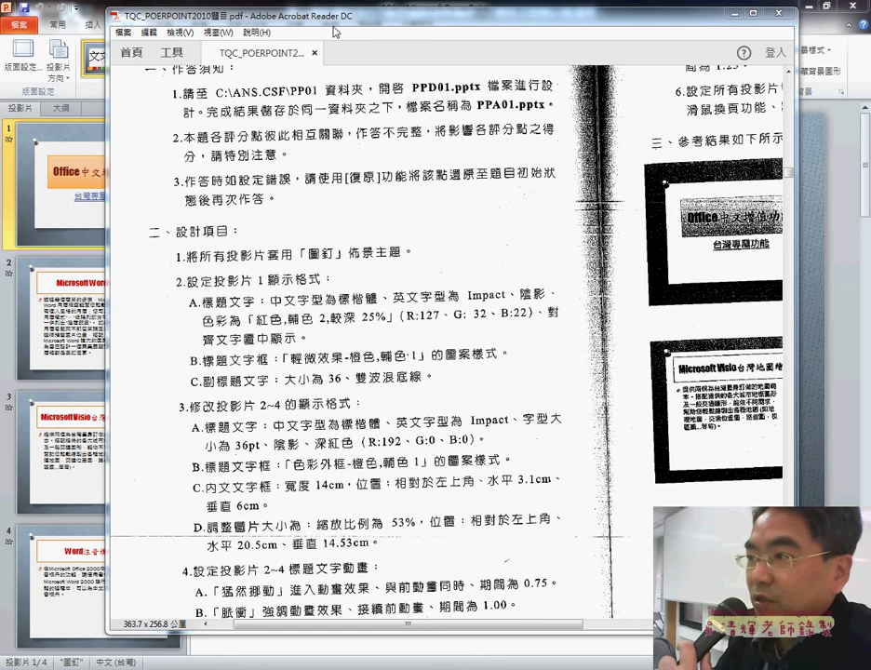
Move the exam sheet aside, then mark the slide 1 title and its 標楷體 and Impact fonts
drag(335, 31, 419, 27)
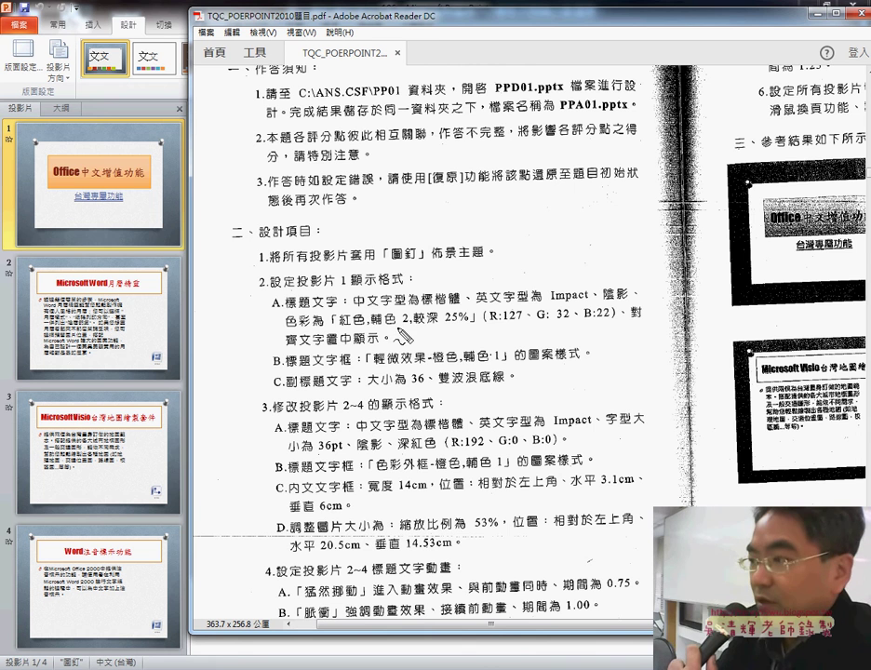
drag(284, 314, 337, 312)
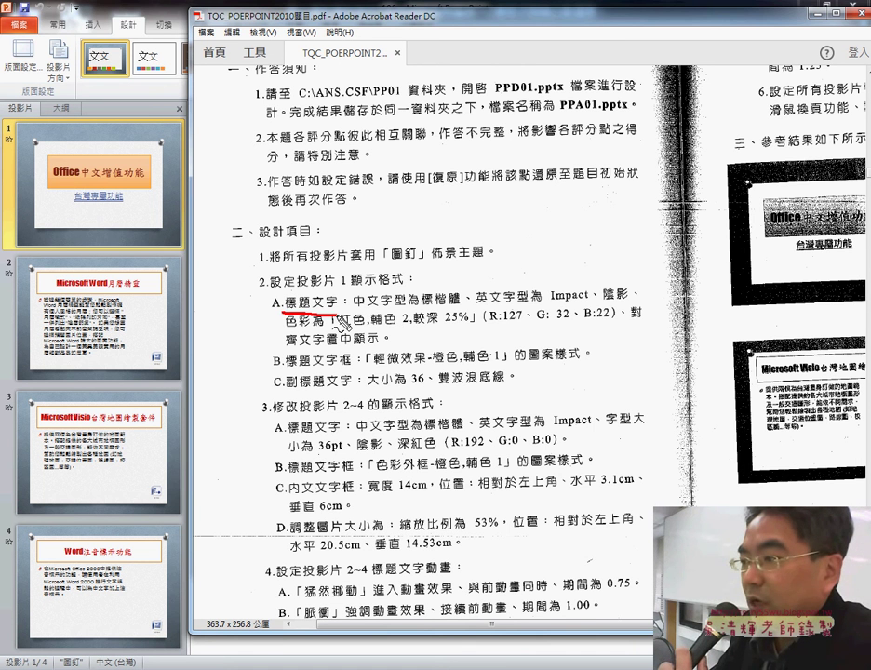
mouse_move(52, 172)
mouse_down()
mouse_move(75, 158)
mouse_move(151, 172)
mouse_move(58, 193)
mouse_up()
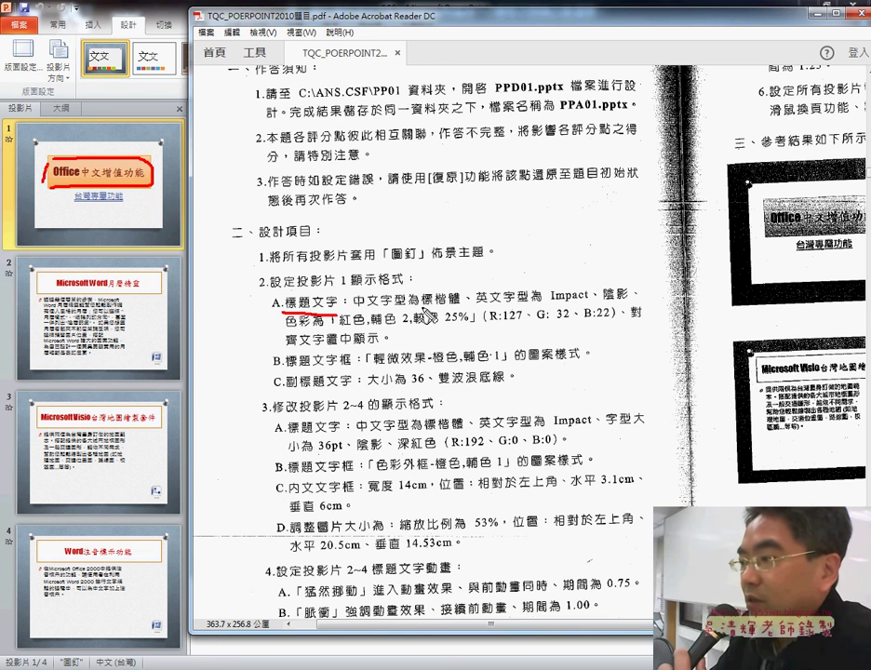
drag(420, 303, 463, 305)
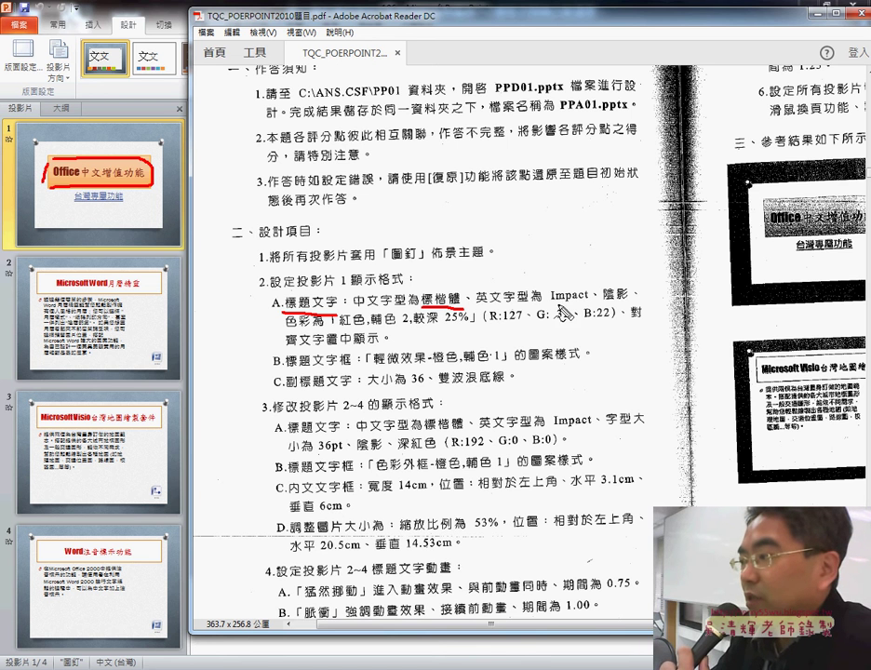
drag(549, 303, 589, 303)
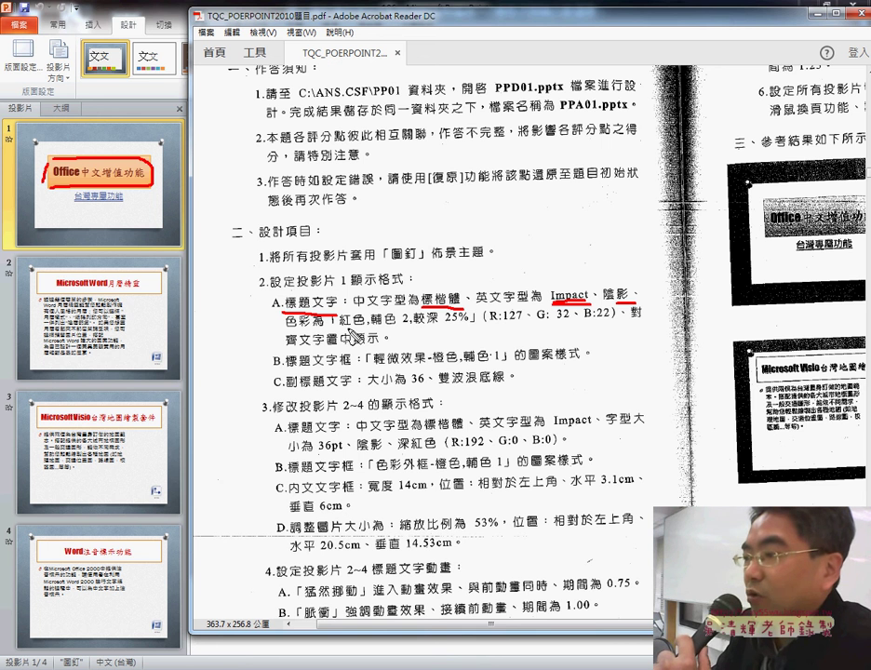
Underline the slide 1 title's red accent colour, centred alignment and 圖案樣式 style requirements
mouse_move(343, 327)
mouse_down()
mouse_move(616, 333)
mouse_move(642, 323)
mouse_up()
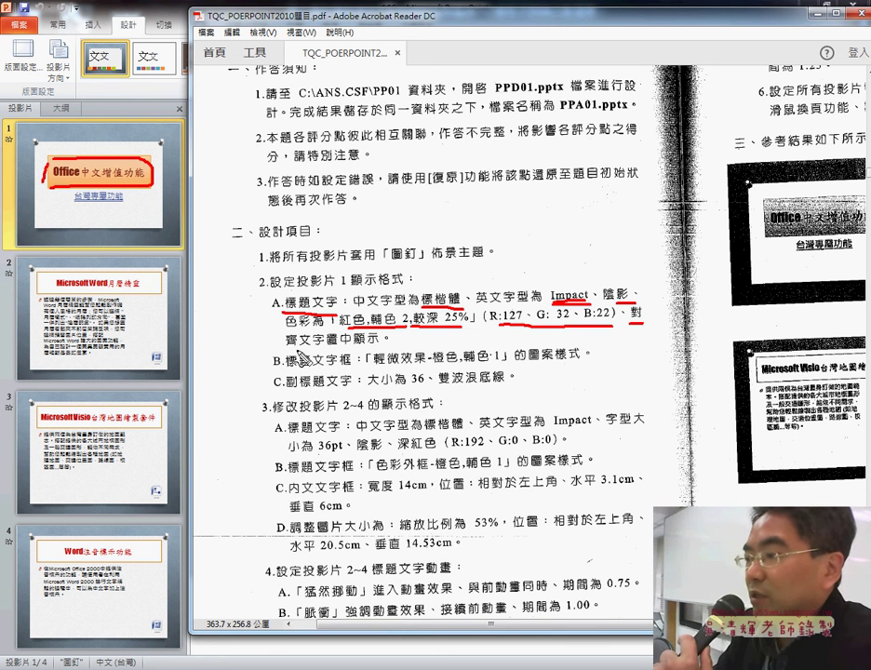
drag(328, 347, 376, 347)
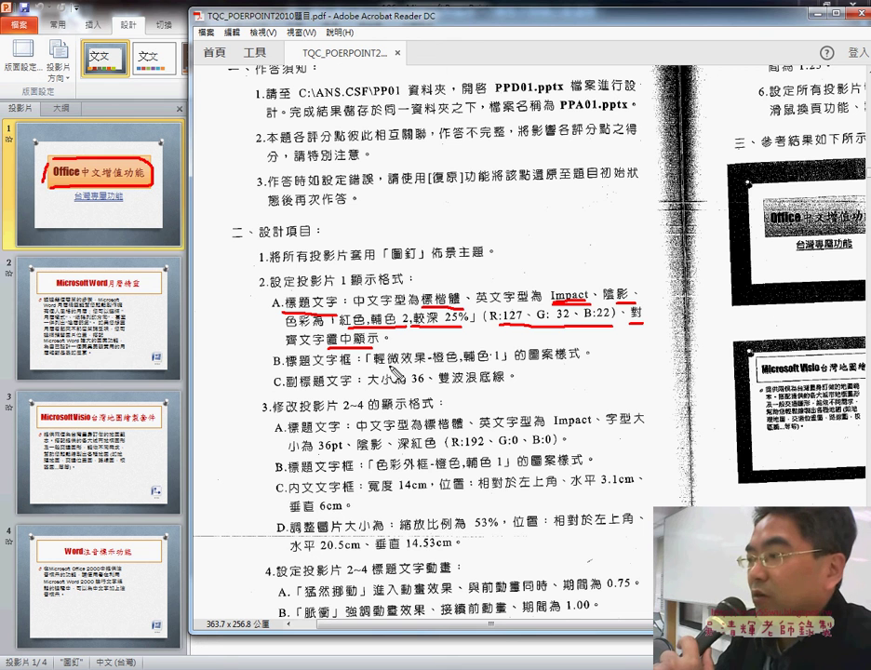
drag(530, 365, 583, 365)
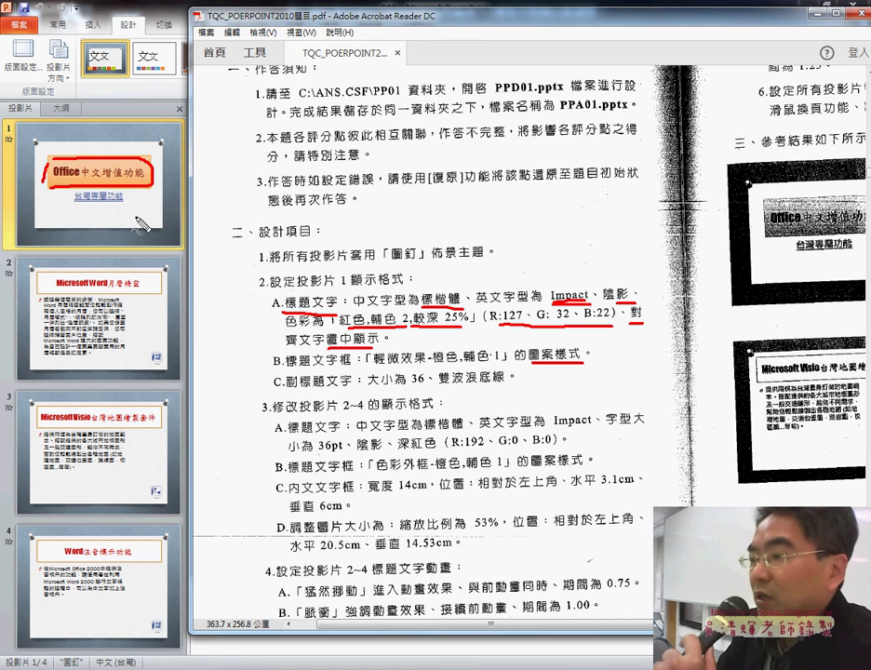
Mark the slide 1 subtitle, its size 36 and double wavy underline, and the slides 2~4 range
drag(288, 384, 353, 384)
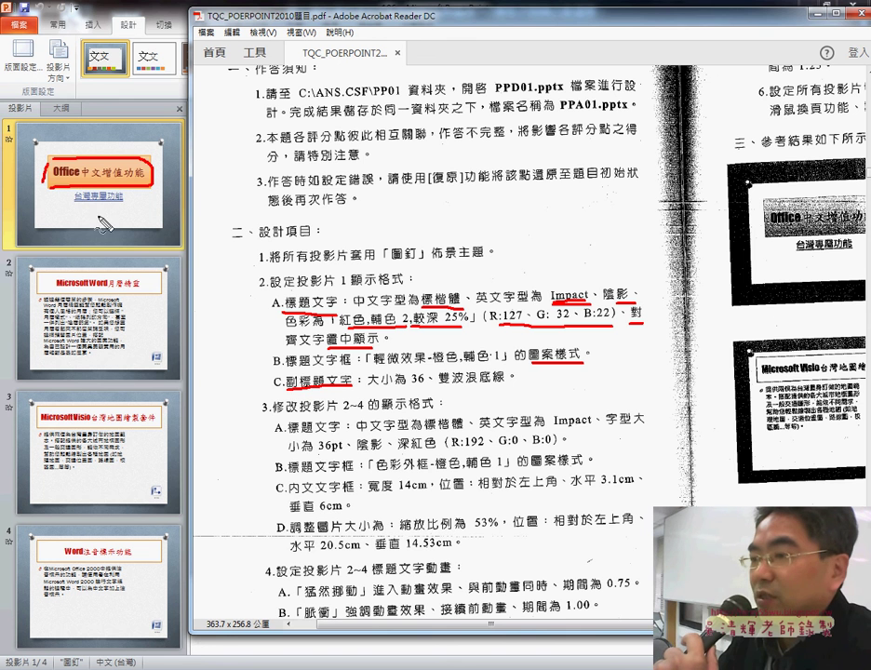
drag(75, 202, 122, 202)
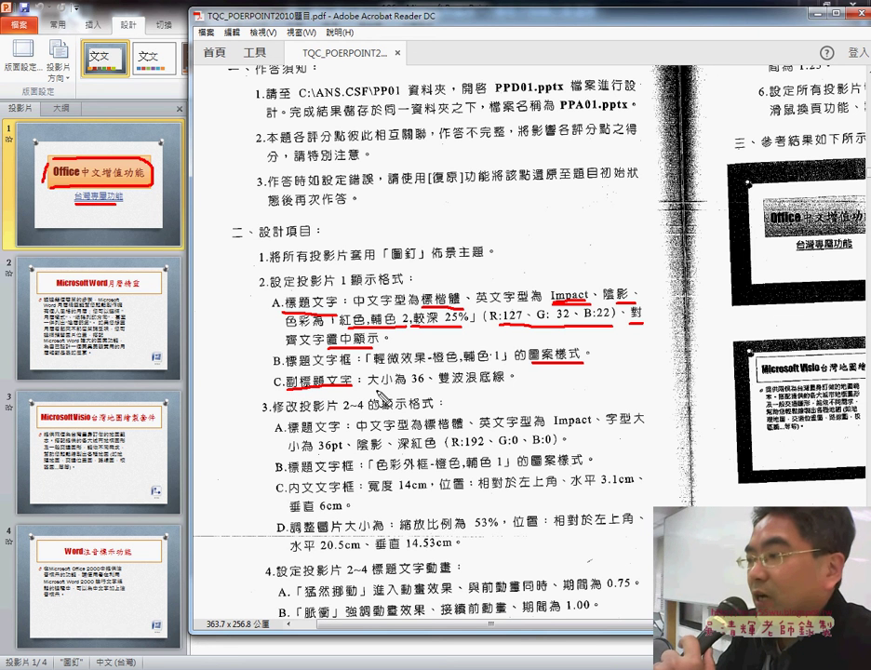
drag(411, 384, 426, 384)
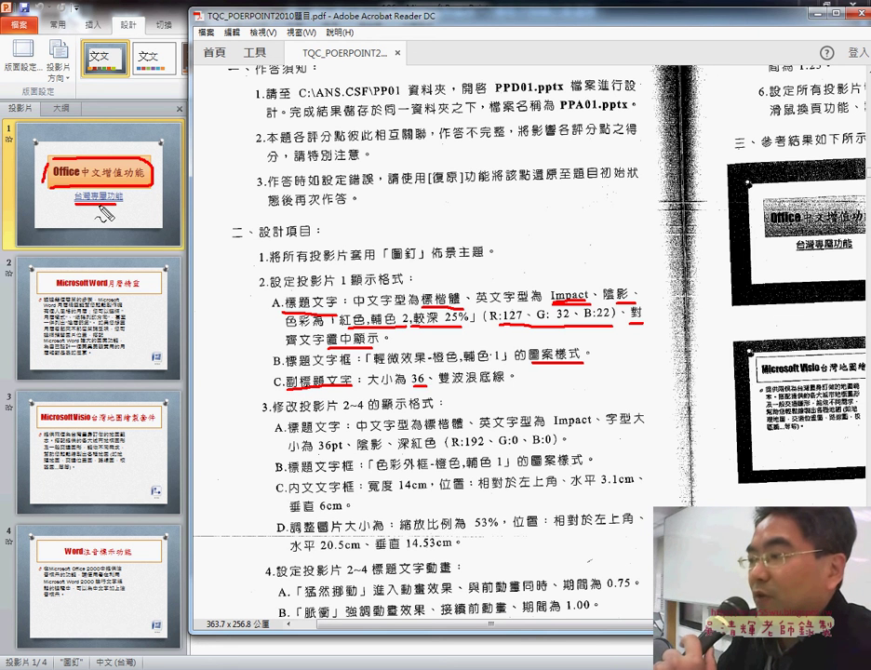
drag(444, 385, 504, 385)
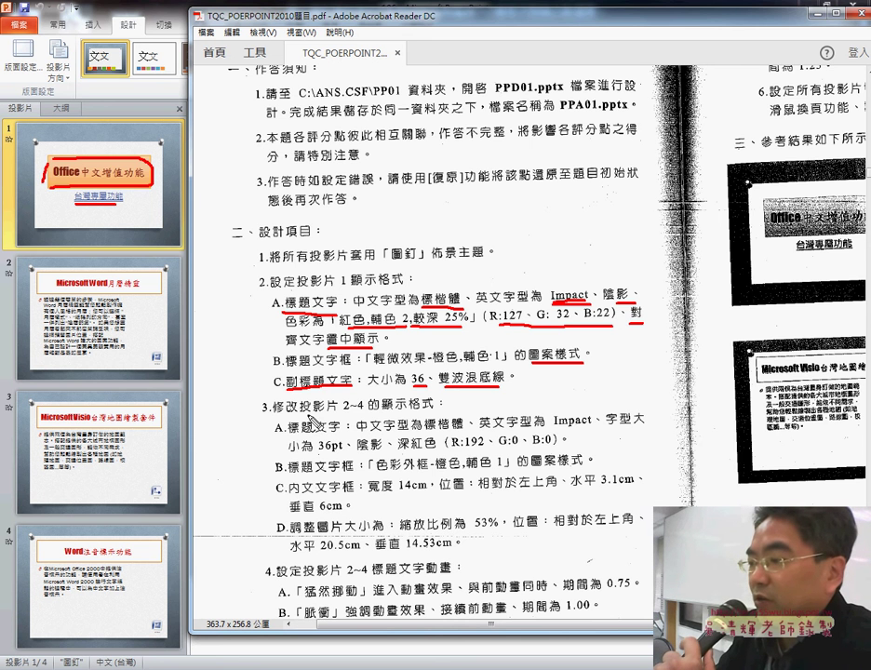
drag(341, 411, 367, 411)
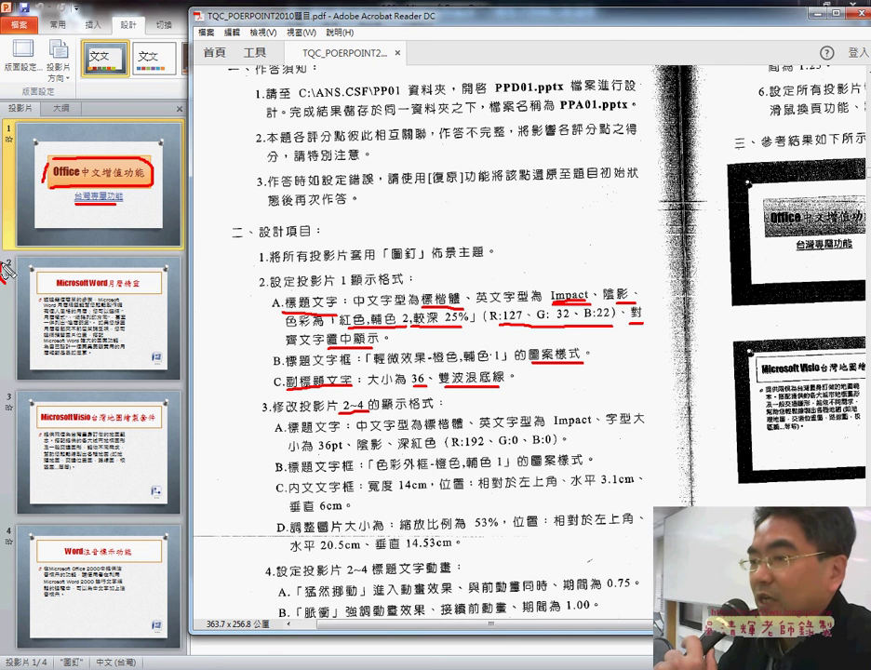
Circle slides 2 and 4, outline slide 2's title, and underline 標楷體, Impact, 36pt and 色彩外框-橙色,輔色 1
drag(6, 269, 10, 281)
drag(13, 551, 11, 537)
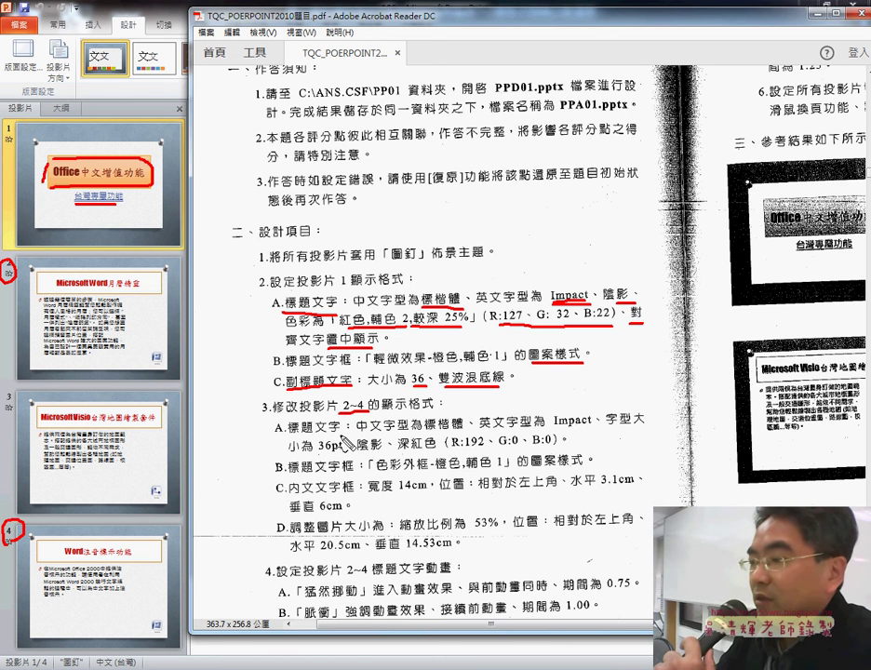
drag(287, 434, 340, 435)
drag(36, 294, 171, 296)
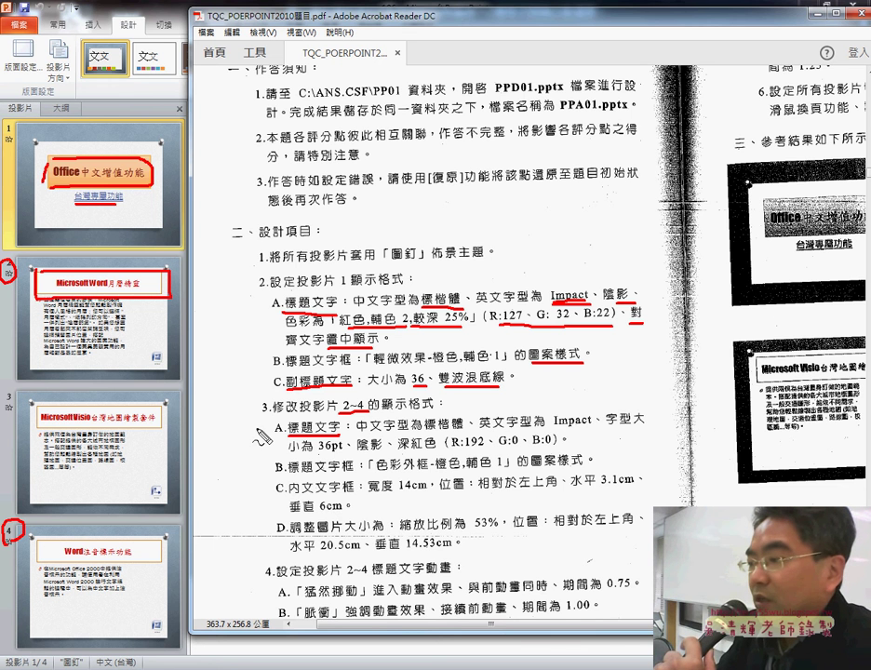
drag(423, 434, 458, 435)
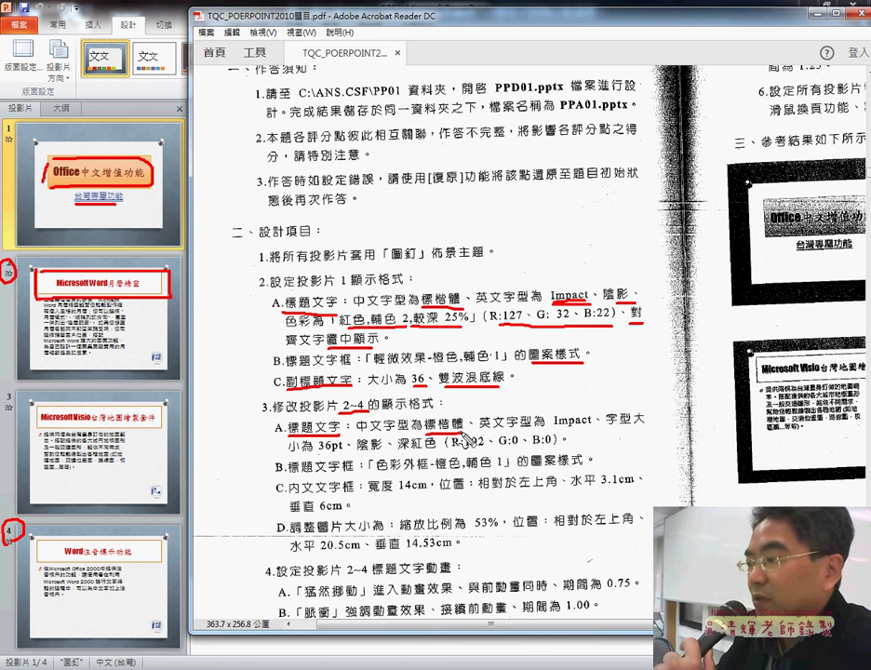
drag(556, 430, 600, 430)
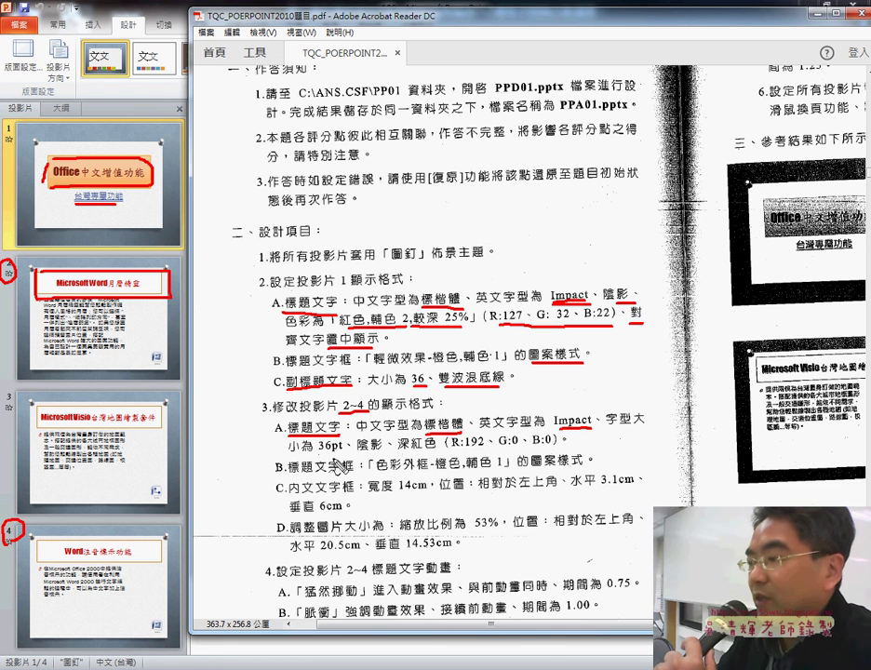
drag(317, 451, 433, 453)
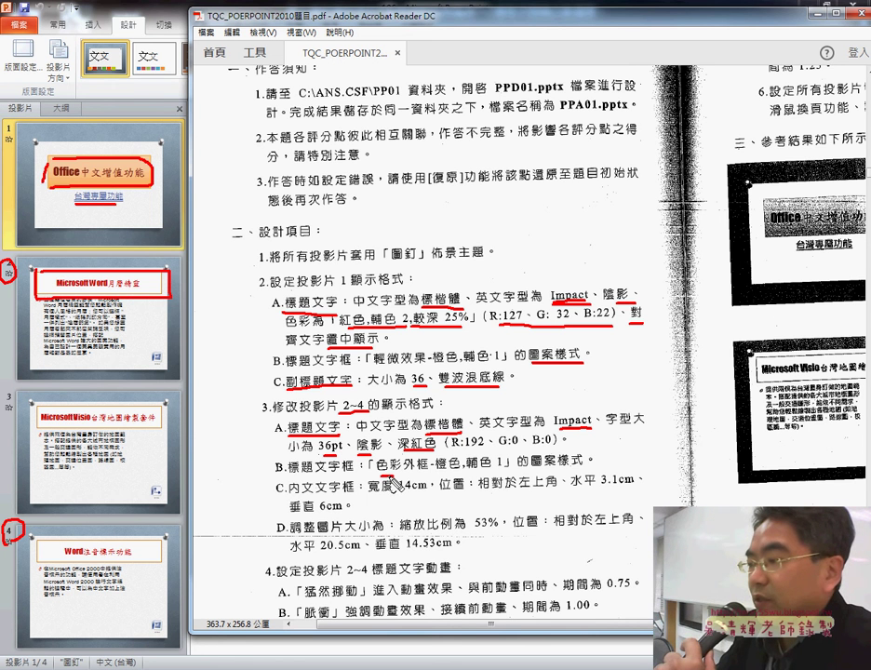
drag(377, 471, 510, 470)
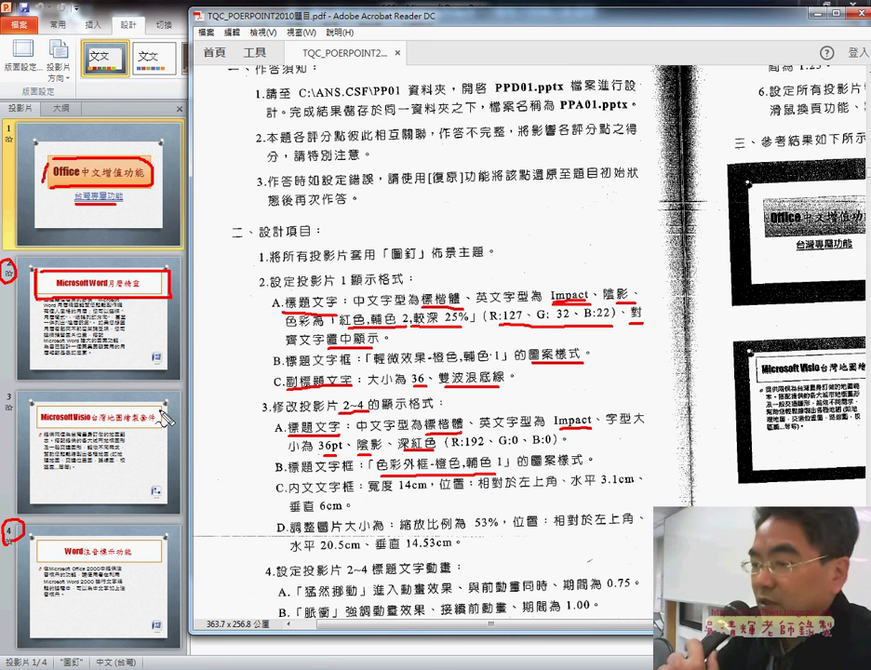
key(Escape)
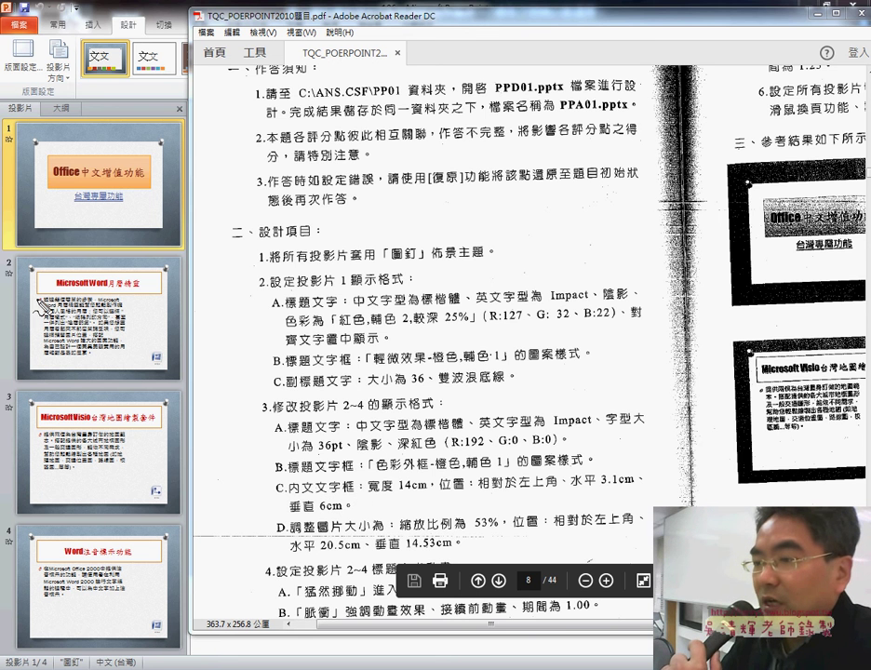
mouse_move(41, 305)
mouse_down()
mouse_move(56, 298)
mouse_move(154, 307)
mouse_move(149, 352)
mouse_move(69, 364)
mouse_up()
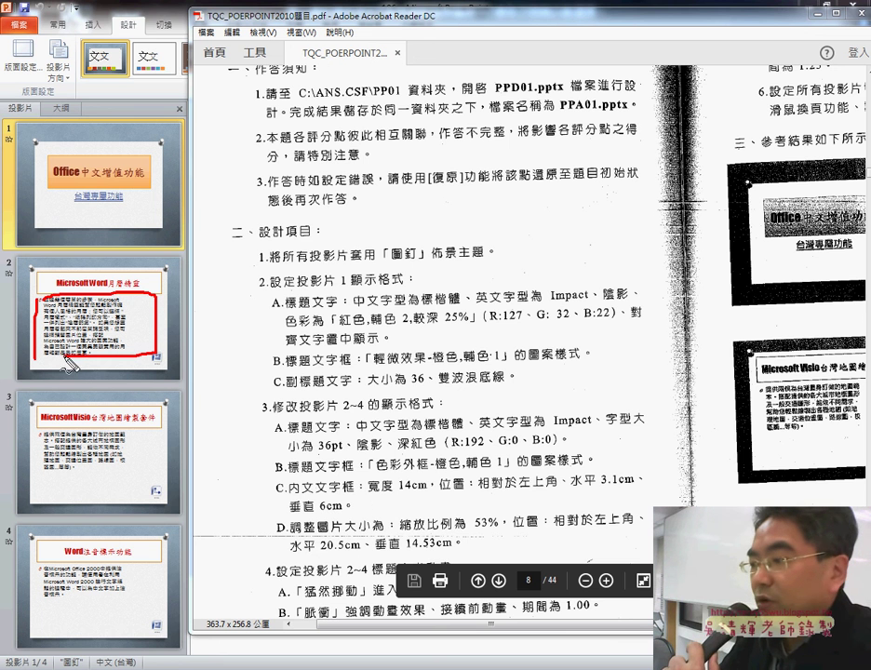
drag(400, 496, 432, 492)
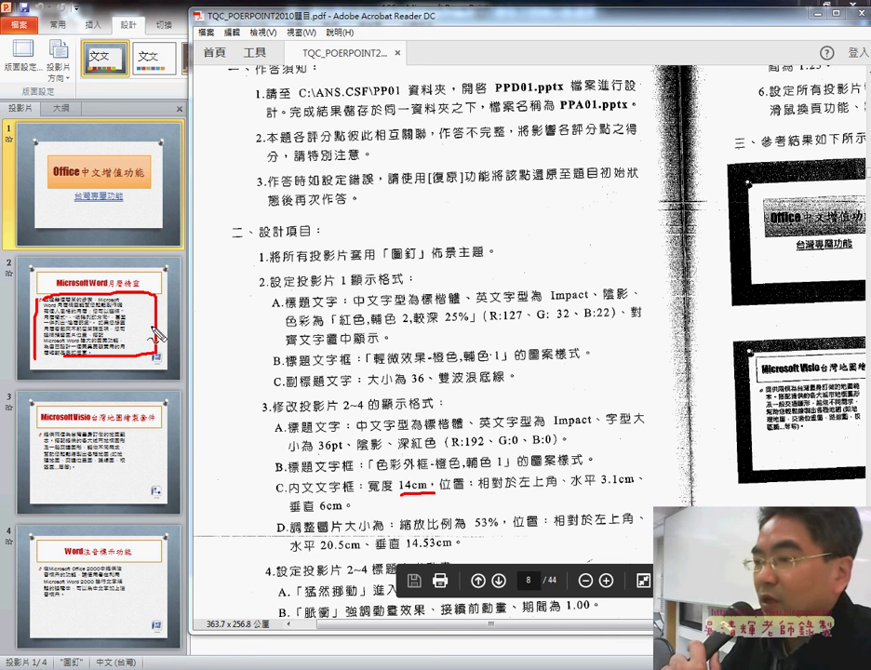
drag(149, 326, 130, 326)
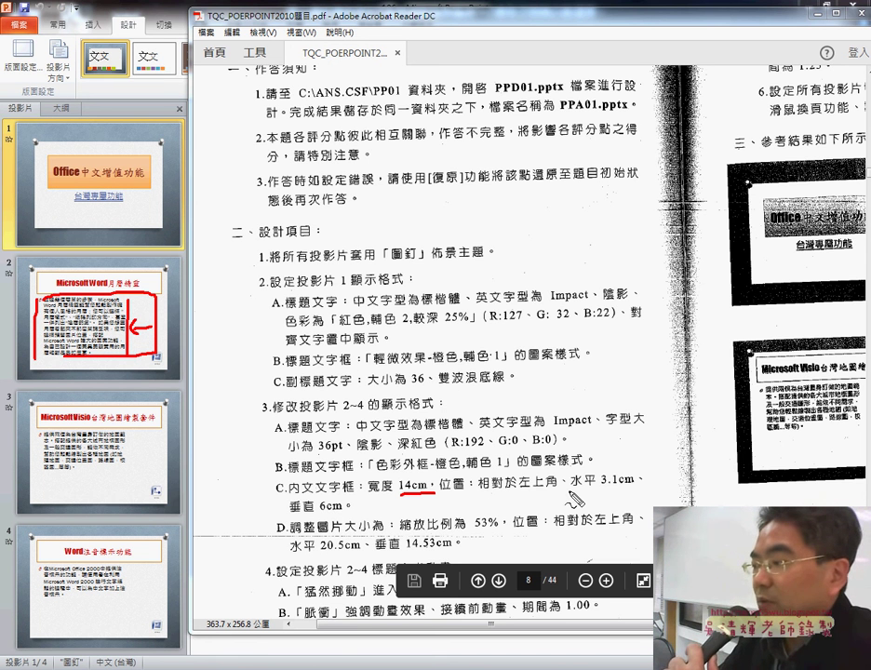
drag(599, 485, 625, 485)
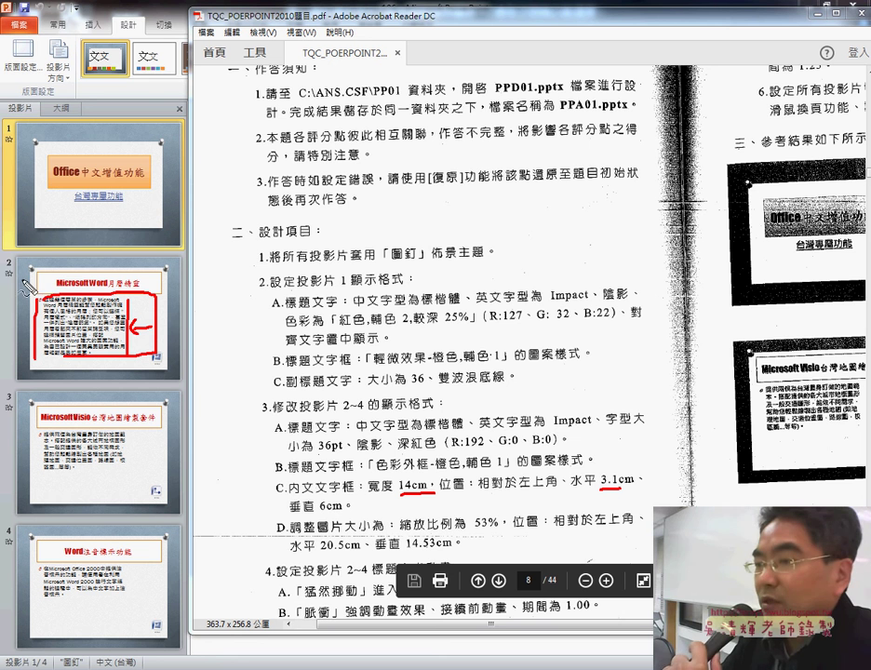
mouse_move(22, 285)
mouse_down()
mouse_move(52, 284)
mouse_move(44, 293)
mouse_up()
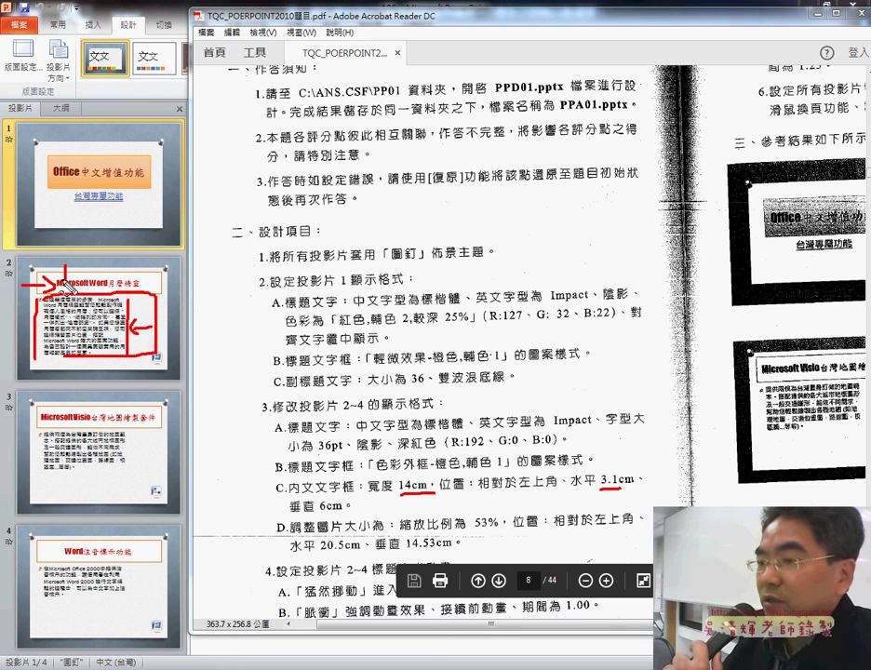
drag(60, 270, 62, 286)
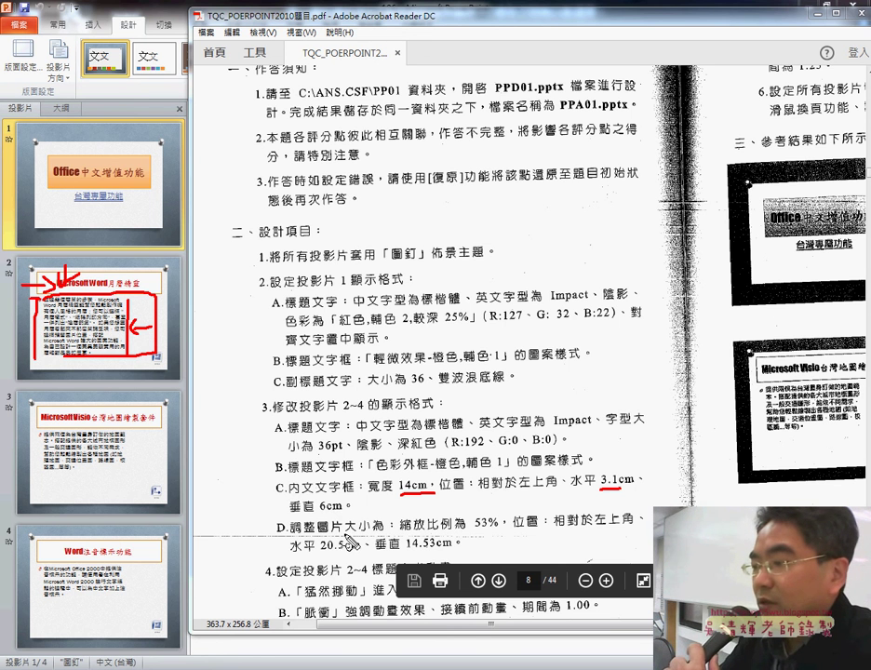
drag(318, 537, 378, 537)
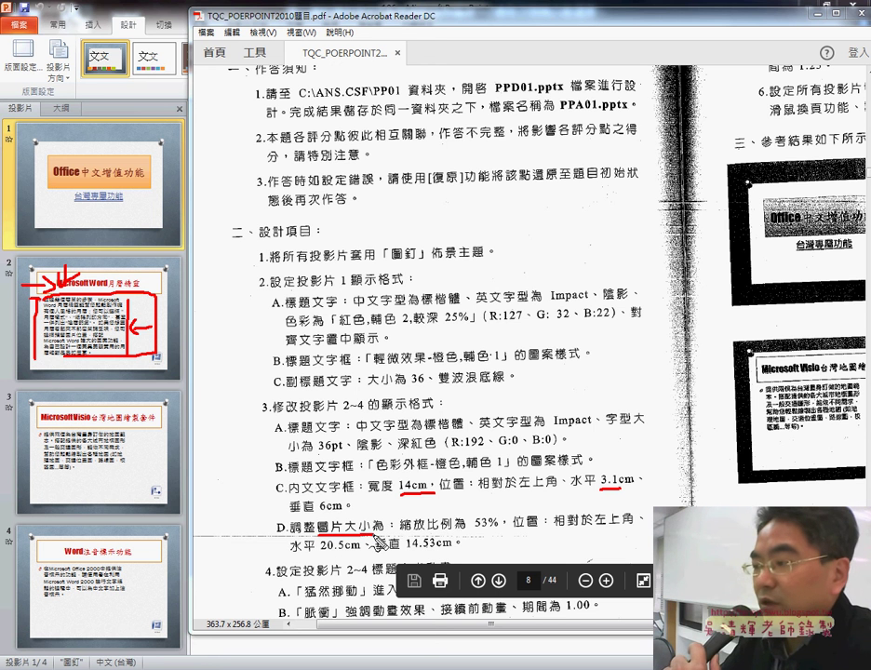
drag(149, 376, 158, 383)
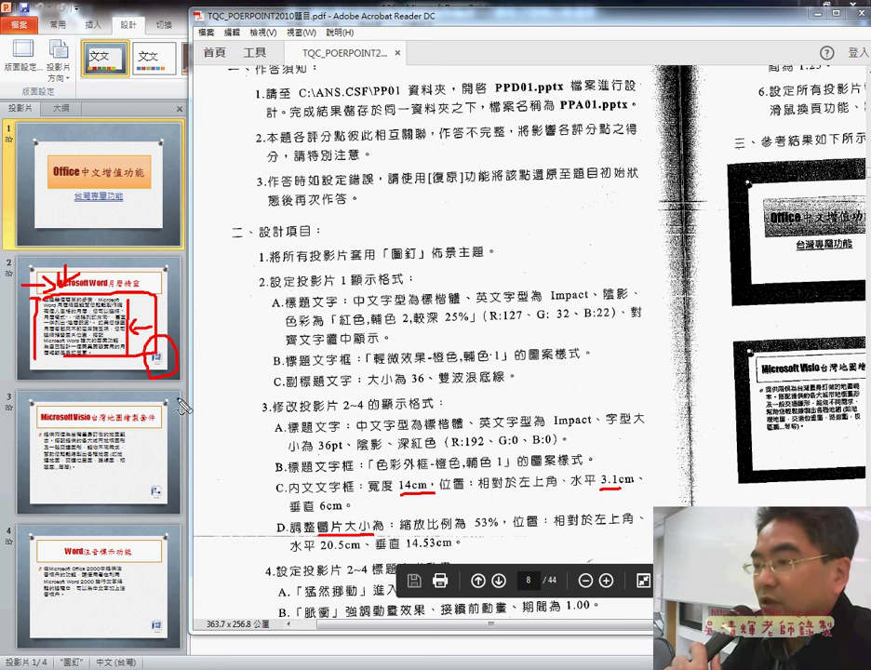
drag(279, 475, 221, 383)
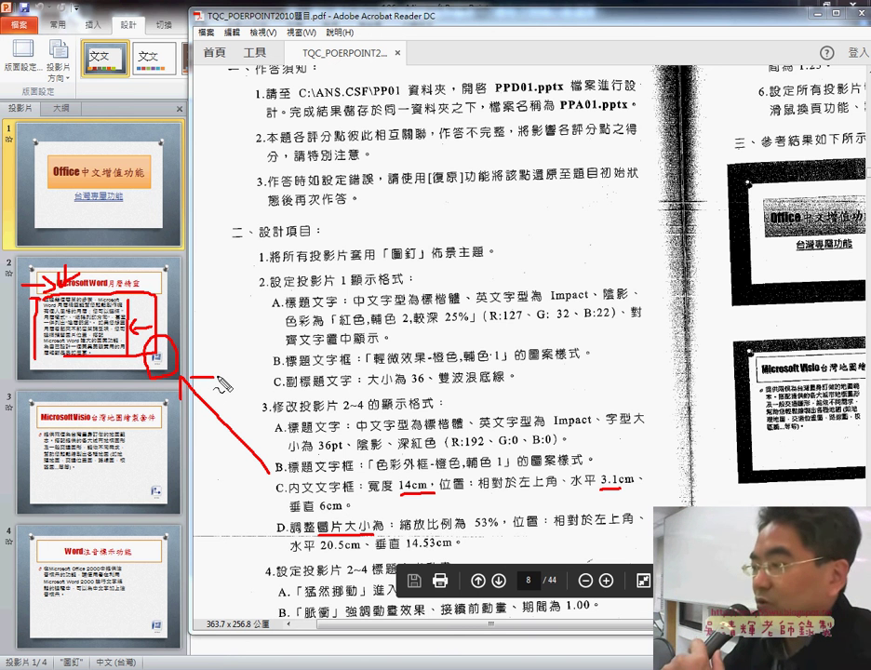
drag(474, 533, 498, 532)
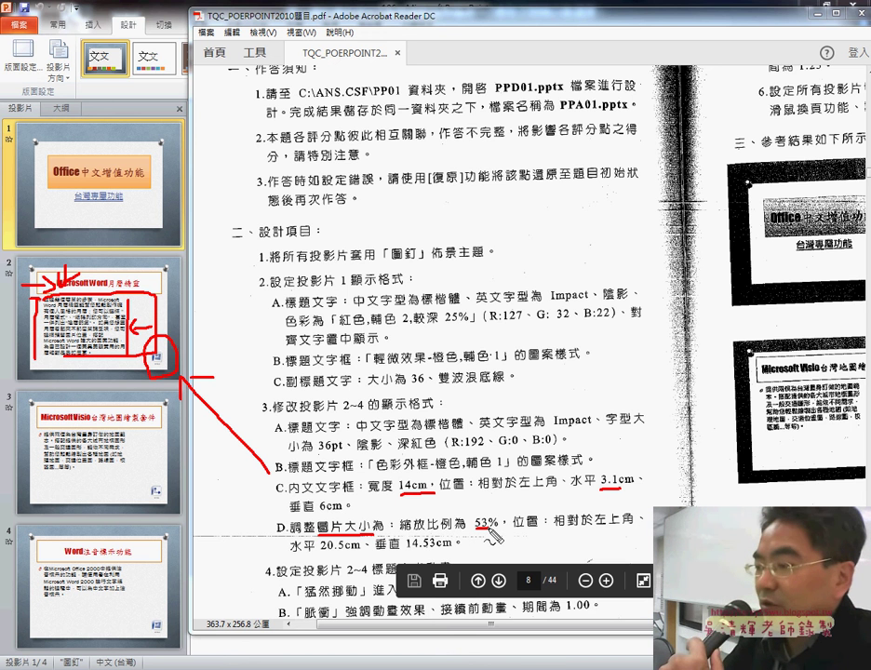
drag(319, 557, 359, 556)
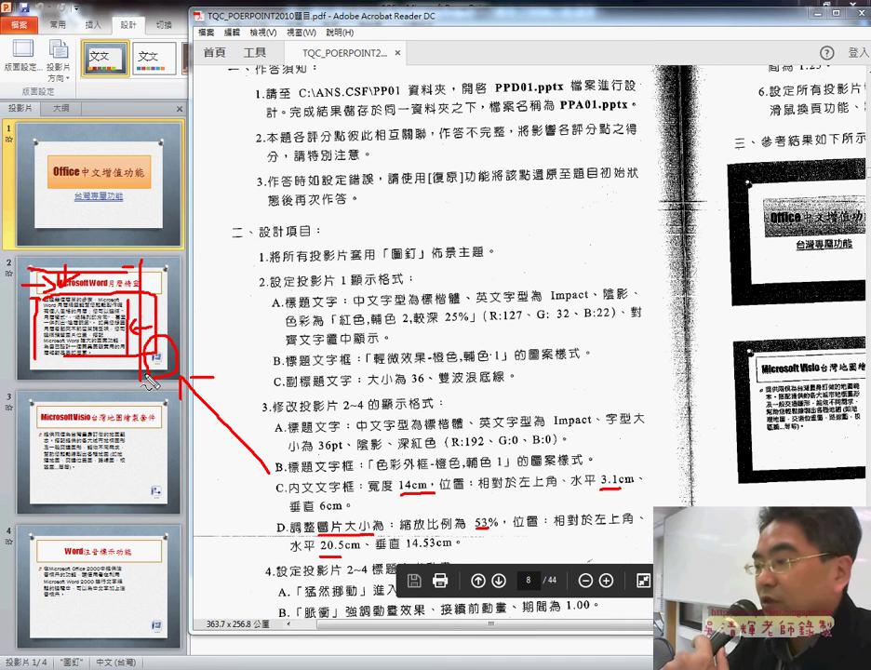
drag(406, 558, 458, 557)
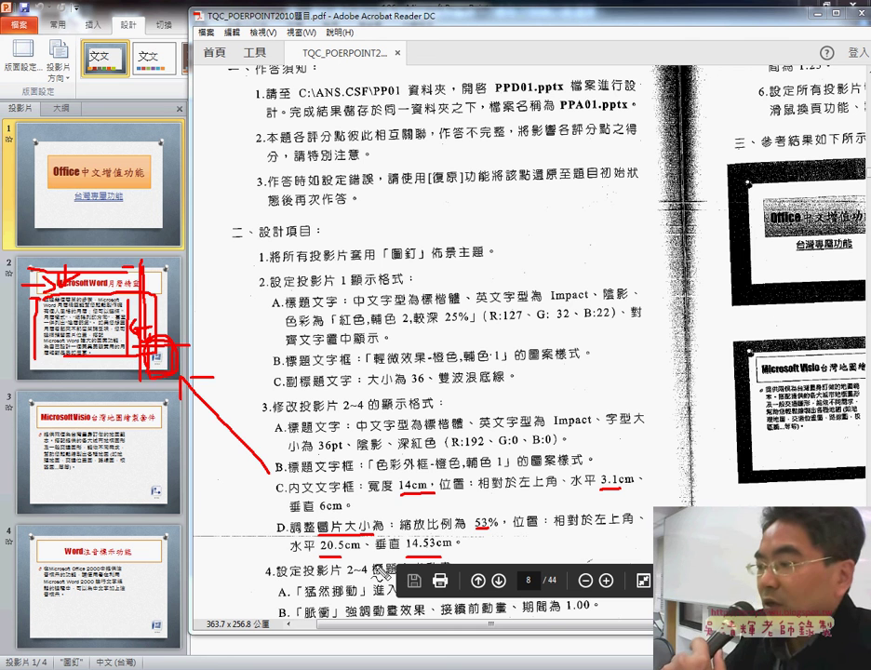
key(Escape)
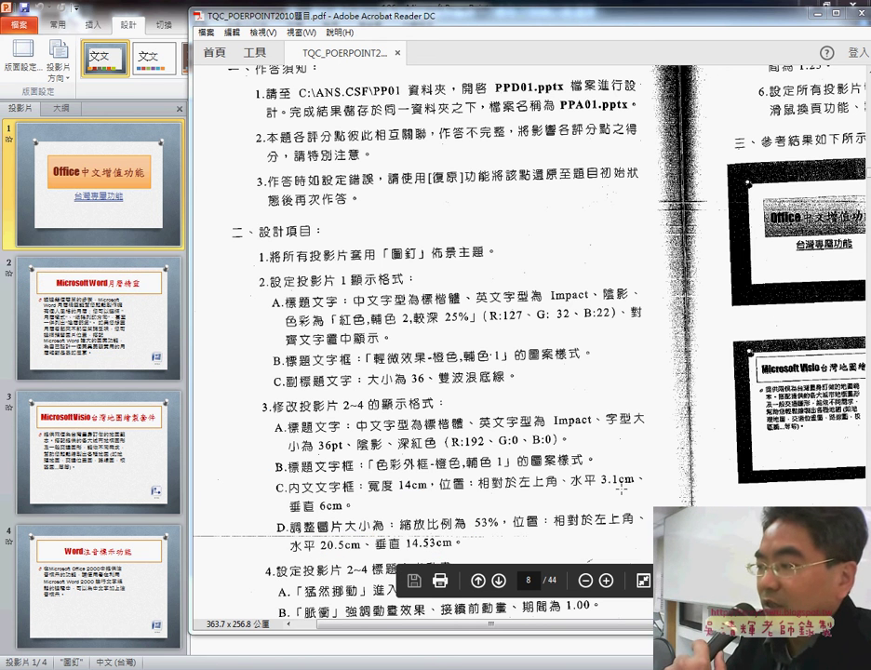
scroll(388, 547, down, 1)
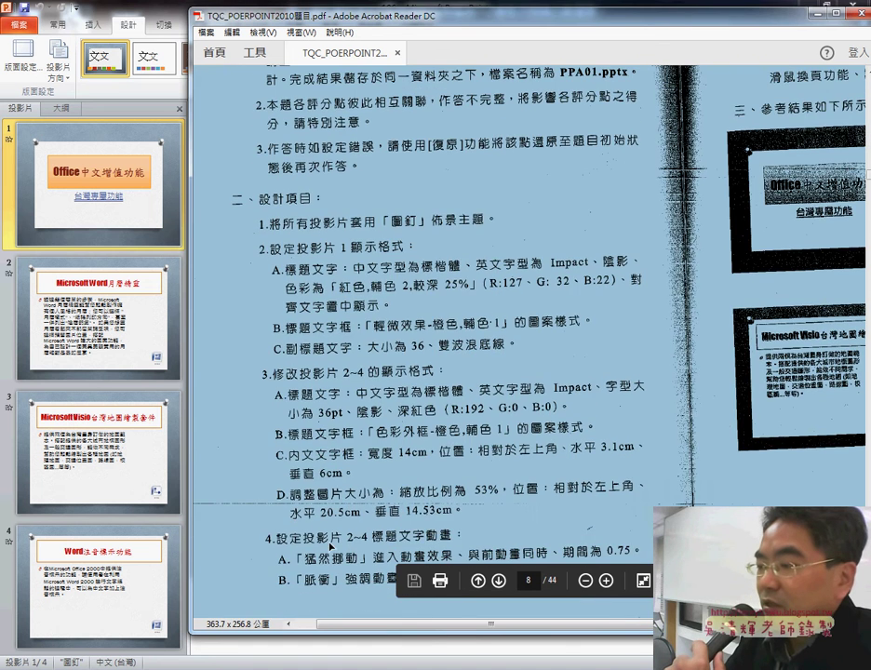
click(332, 547)
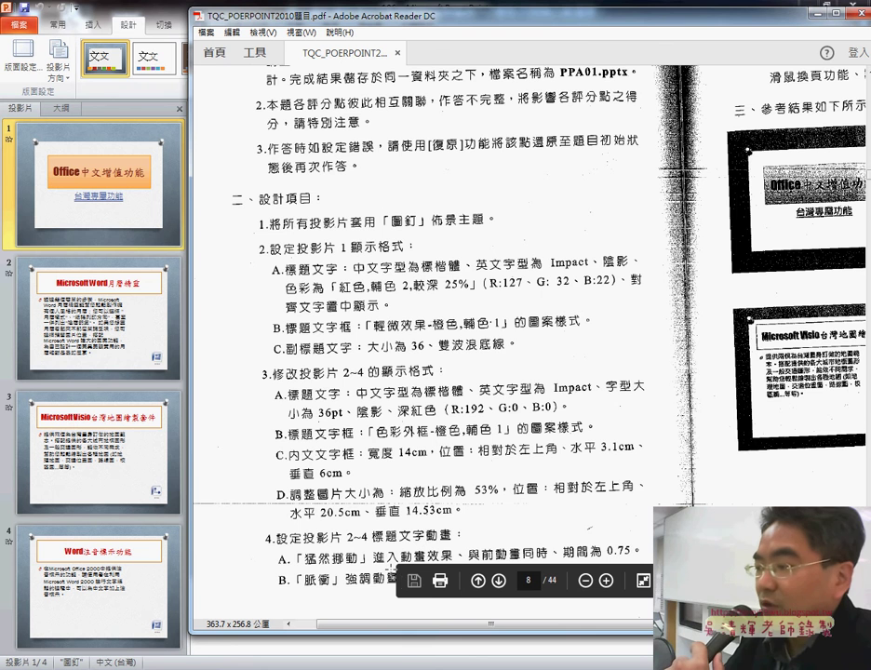
scroll(350, 563, down, 1)
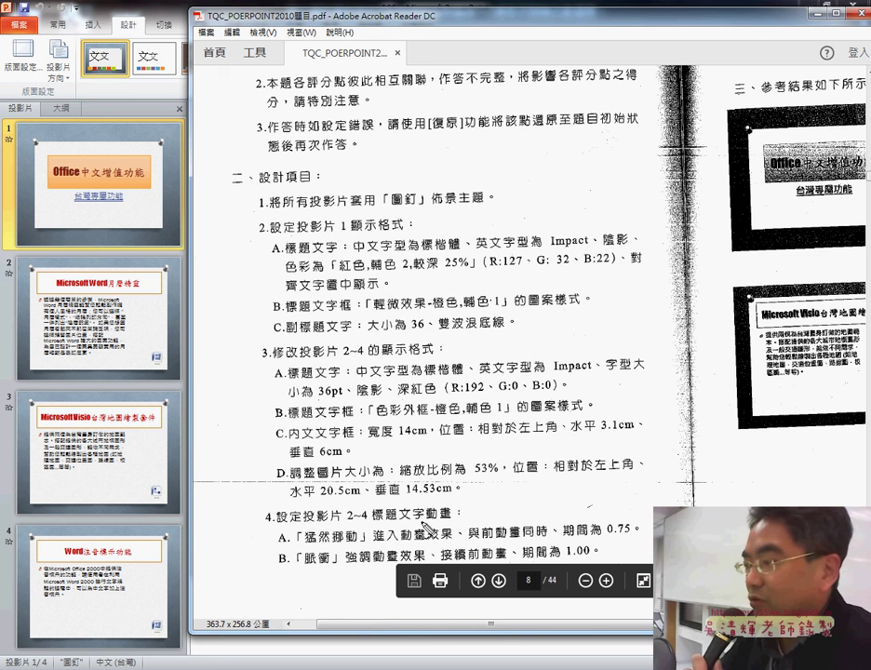
drag(425, 524, 451, 527)
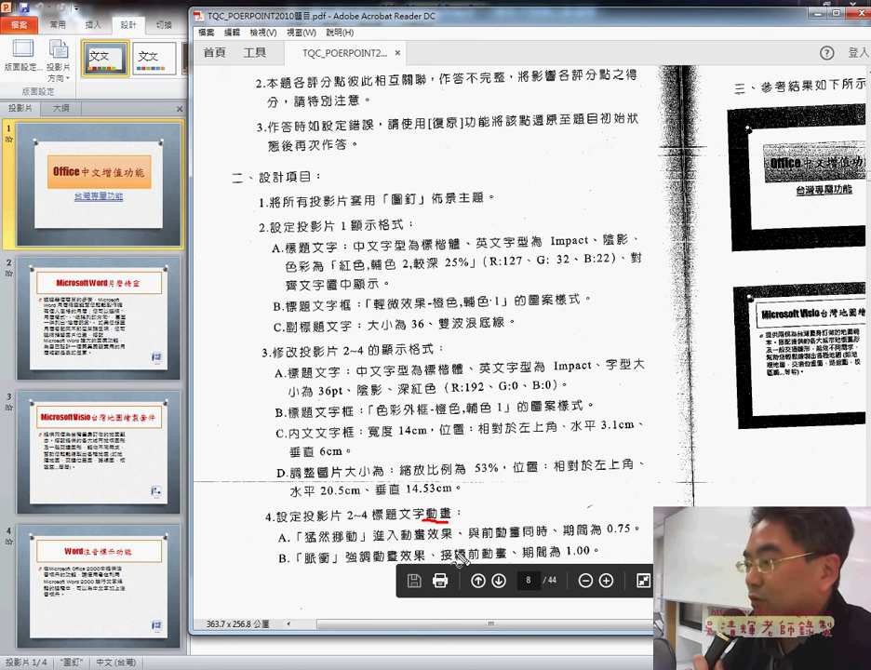
drag(305, 545, 424, 537)
drag(481, 542, 526, 544)
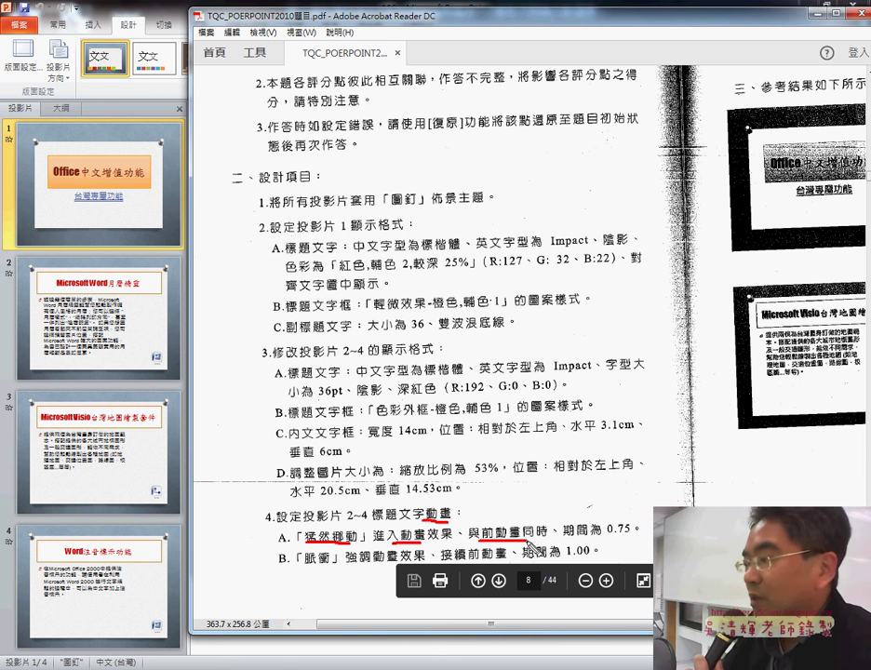
drag(606, 536, 631, 534)
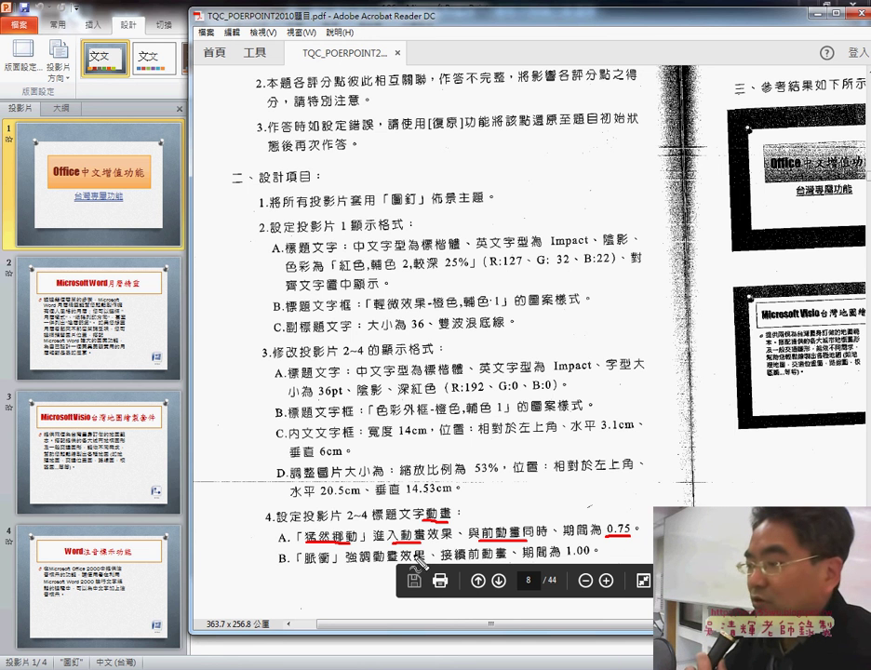
drag(312, 573, 503, 564)
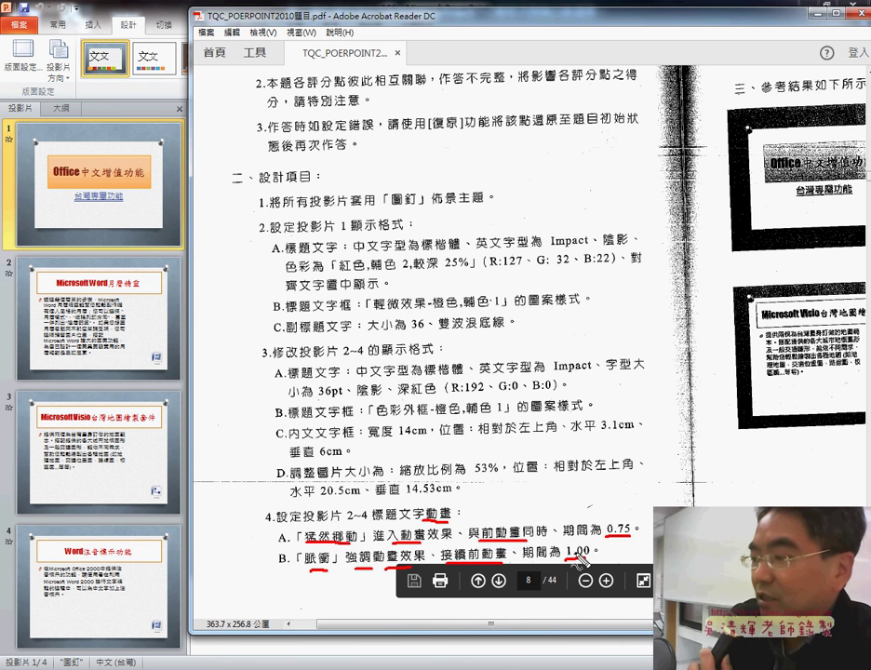
key(Escape)
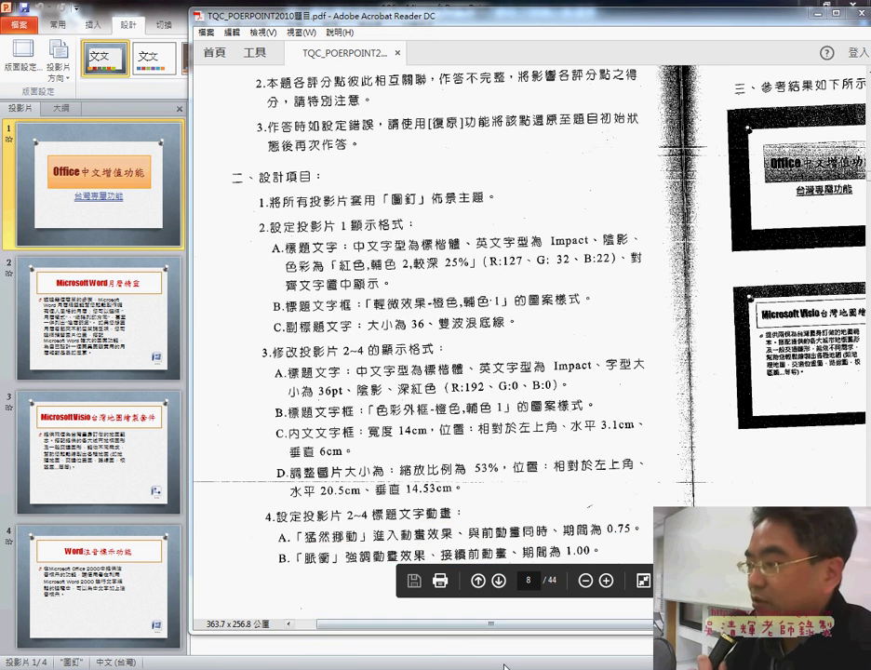
drag(542, 624, 651, 629)
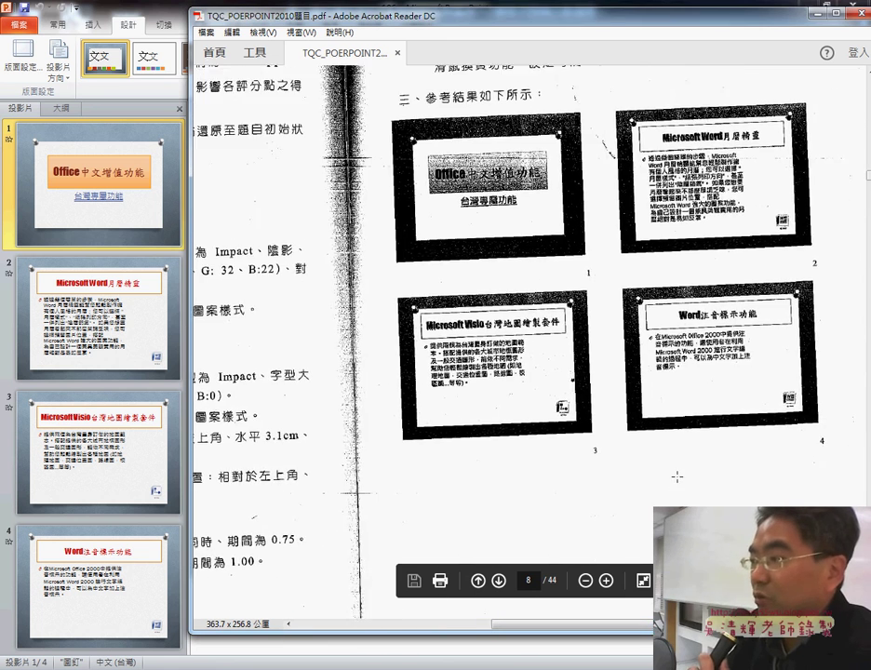
scroll(677, 472, up, 3)
scroll(521, 325, up, 1)
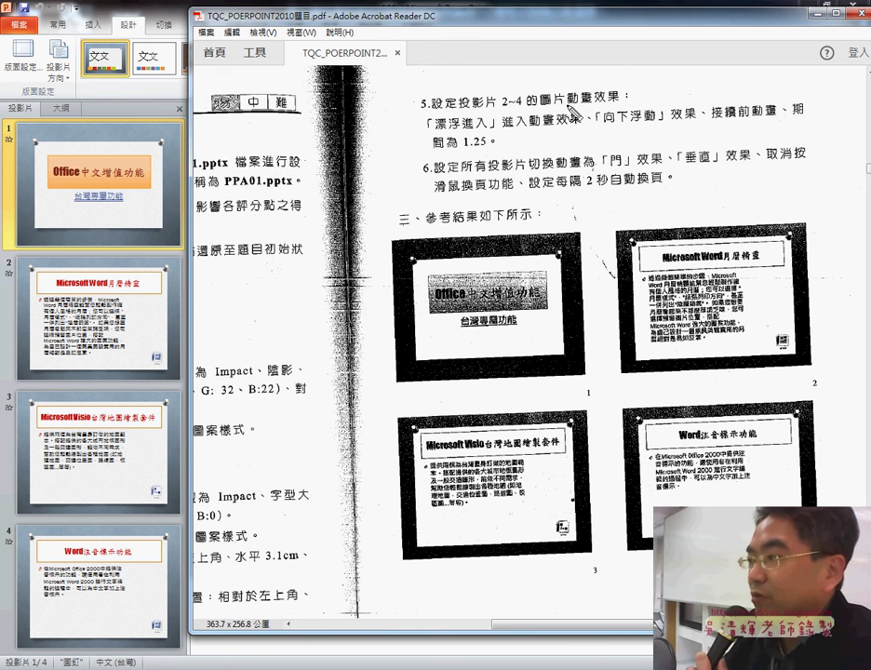
drag(564, 109, 538, 109)
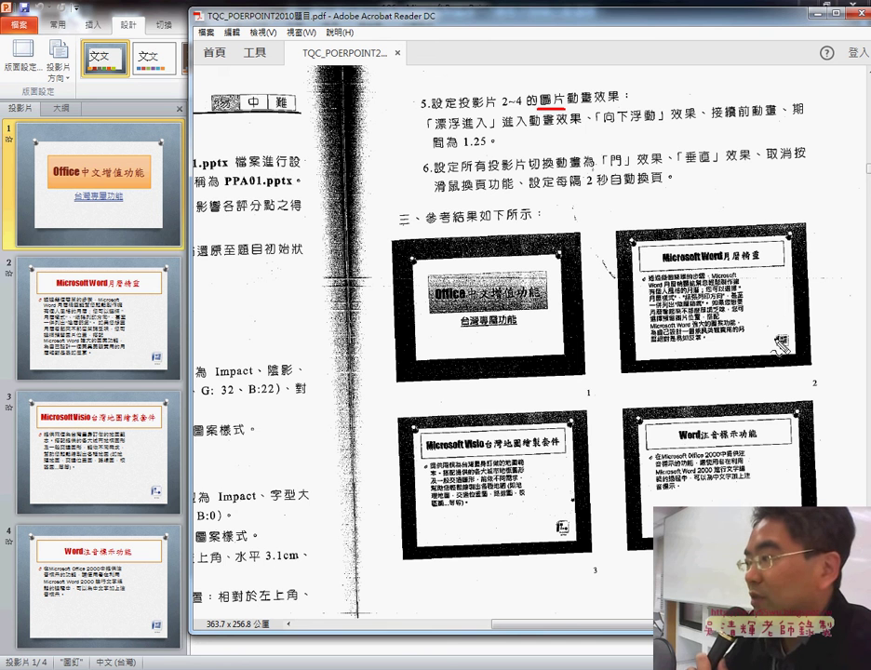
drag(789, 319, 784, 322)
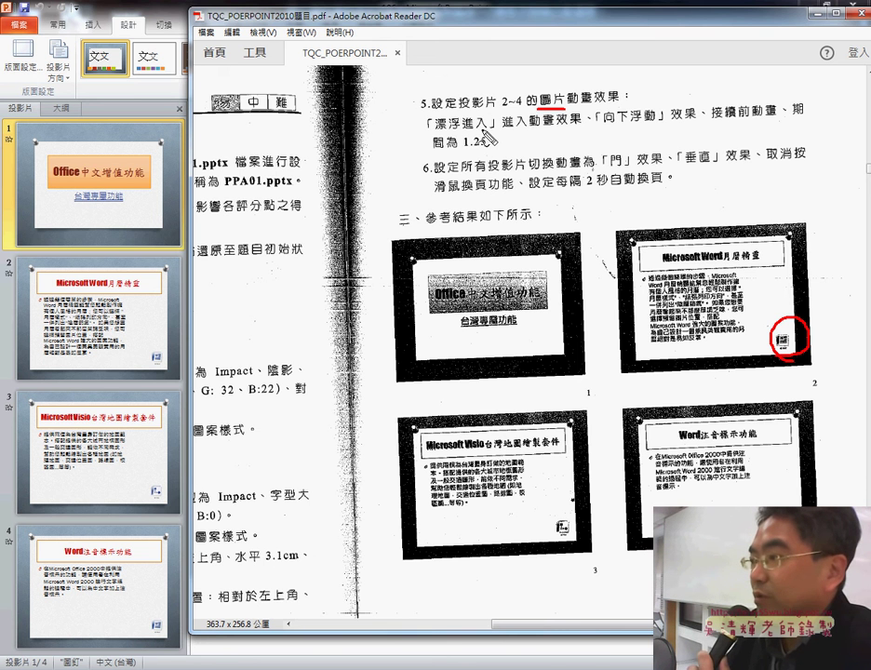
drag(427, 129, 488, 130)
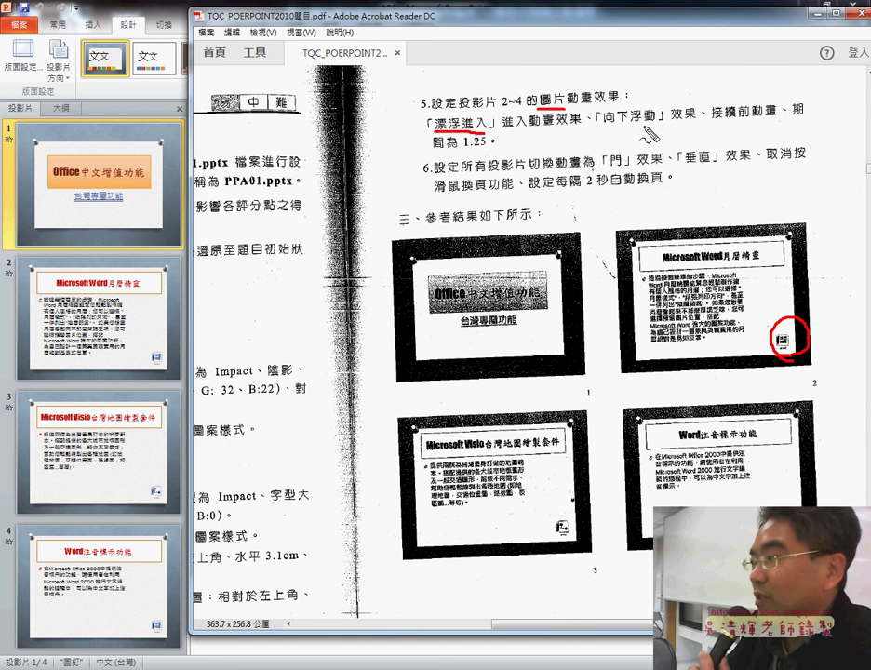
drag(711, 120, 780, 118)
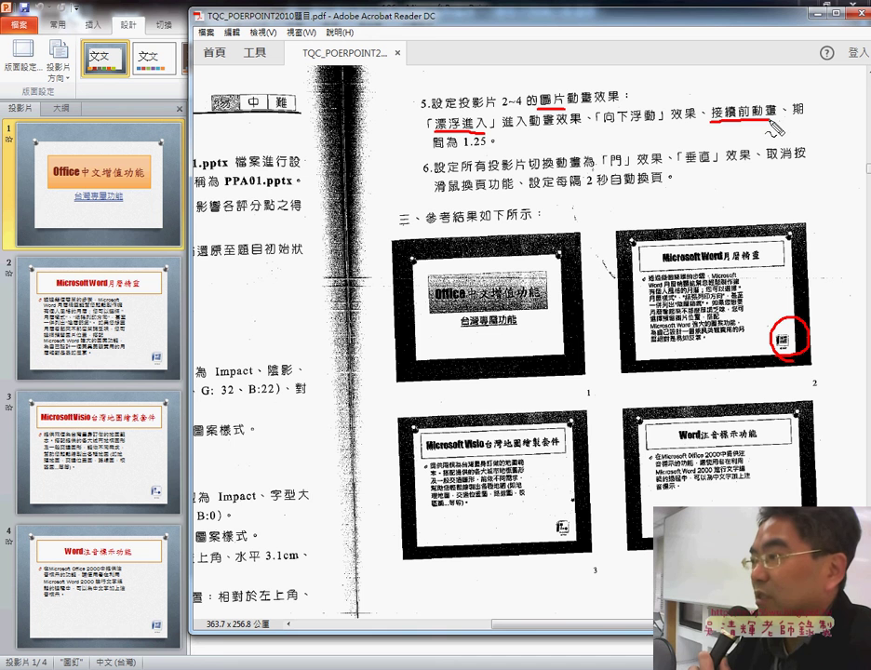
drag(458, 149, 488, 149)
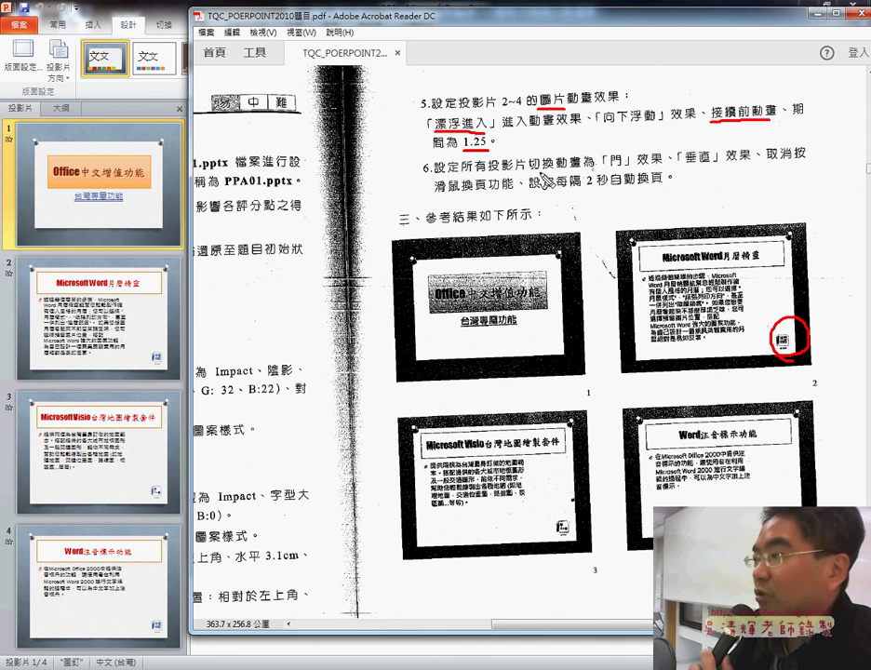
drag(531, 170, 624, 176)
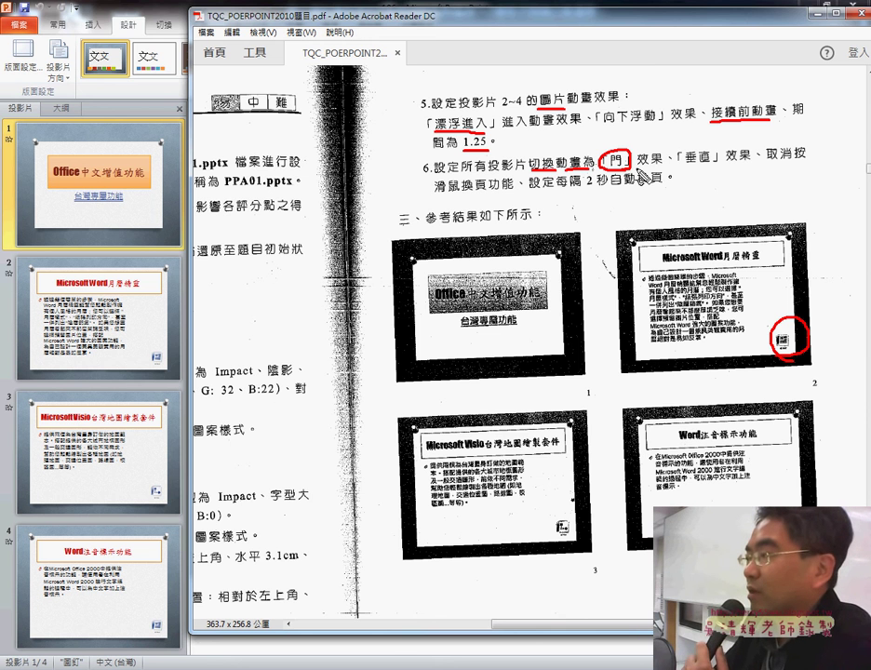
drag(687, 164, 718, 164)
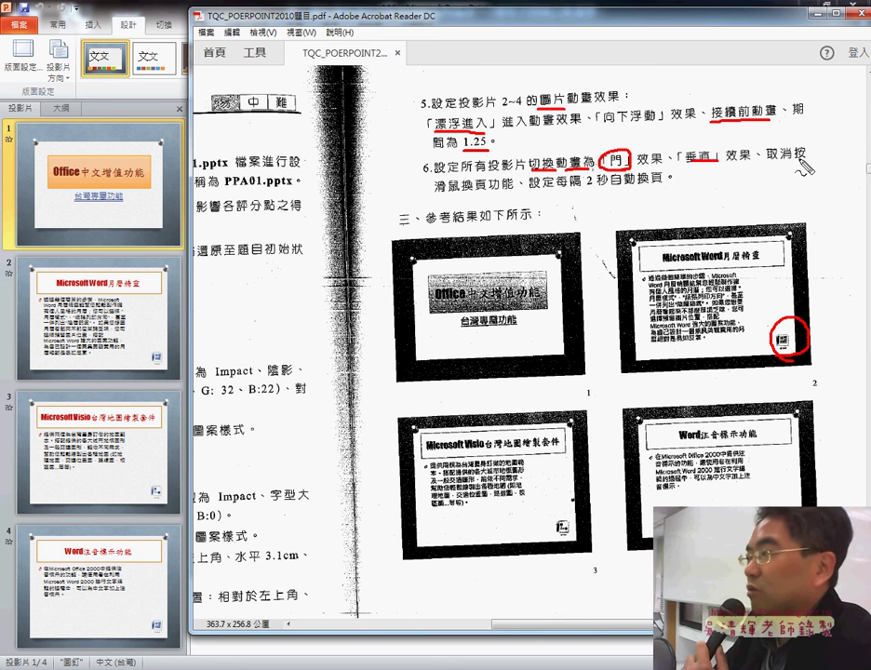
drag(790, 159, 811, 158)
drag(437, 193, 484, 194)
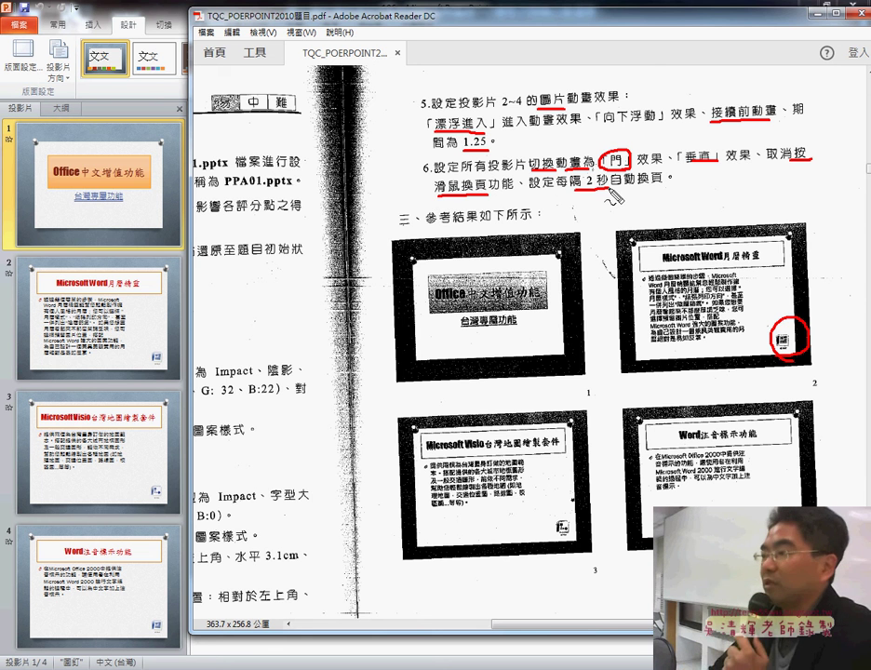
drag(573, 187, 649, 186)
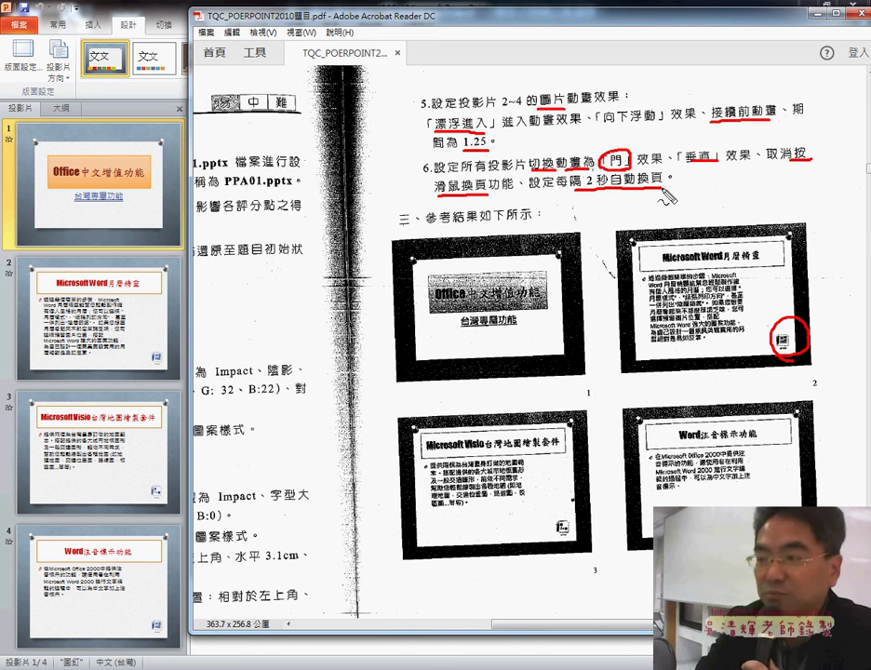
key(Escape)
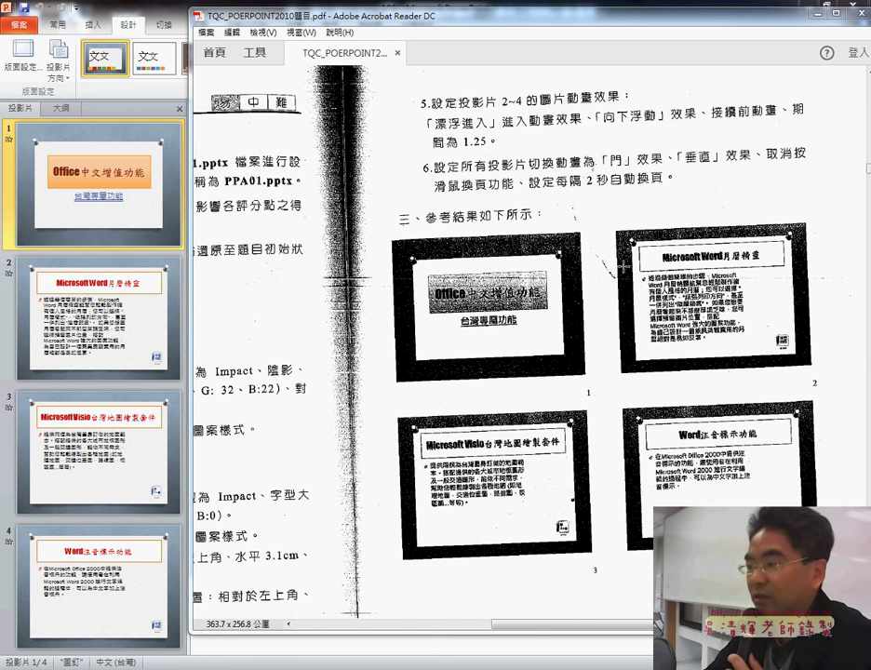
Scroll the exam PDF, then bring the PowerPoint deck showing slide 1 to the front
scroll(377, 418, left, 5)
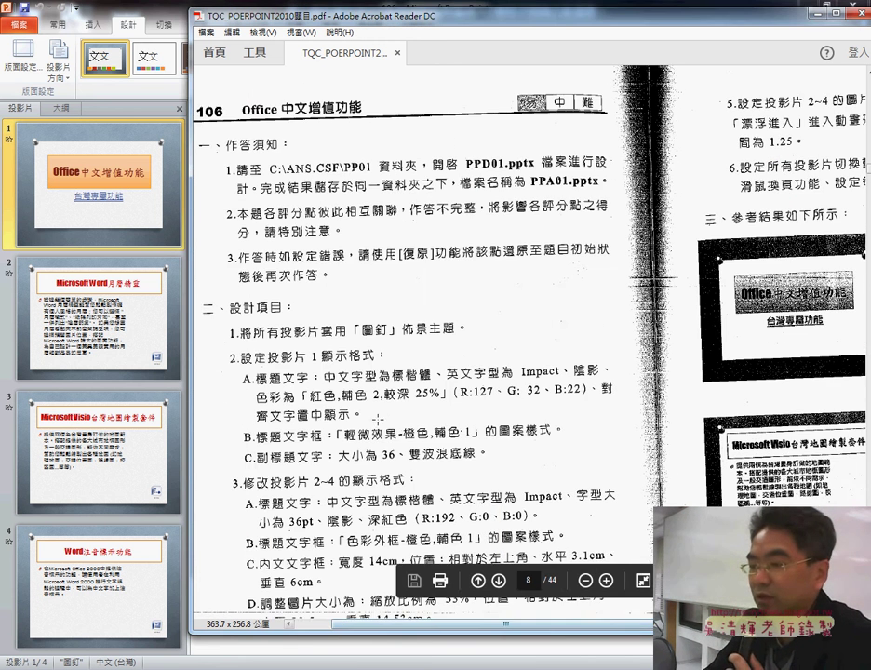
scroll(377, 419, down, 2)
scroll(377, 419, down, 2)
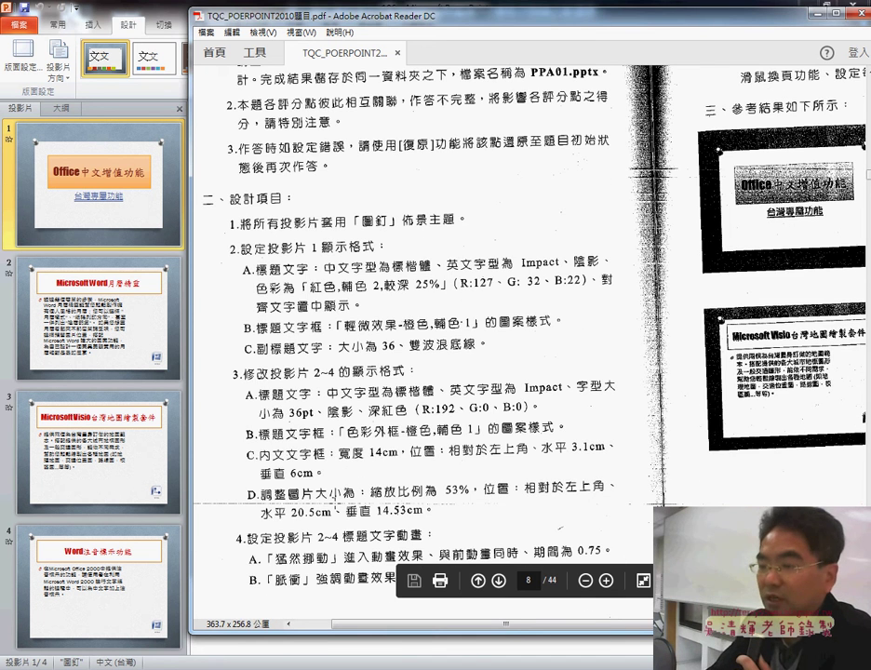
click(64, 197)
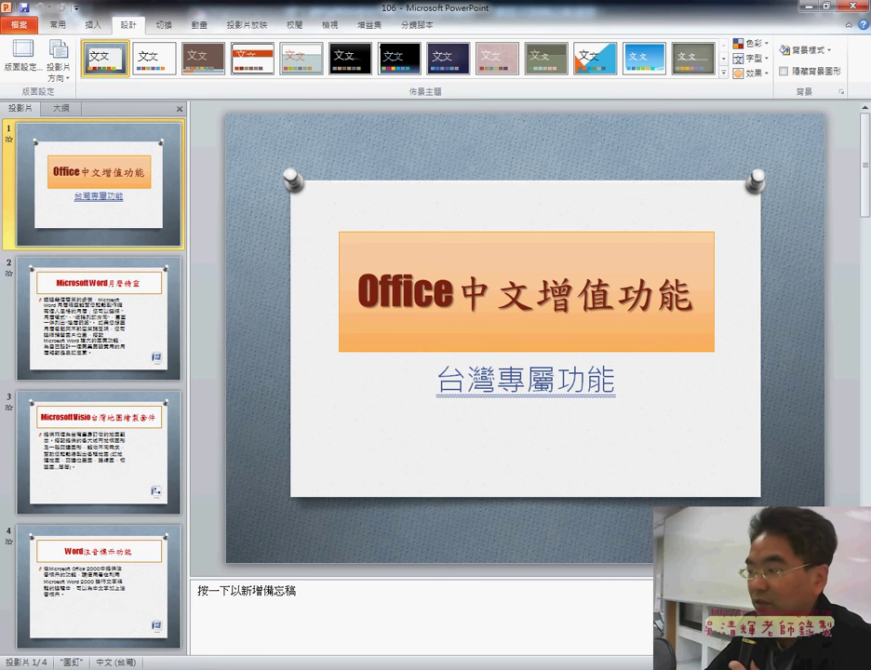
Play the sample slide show from slide 1 through to its end, then view slide 4
key(F5)
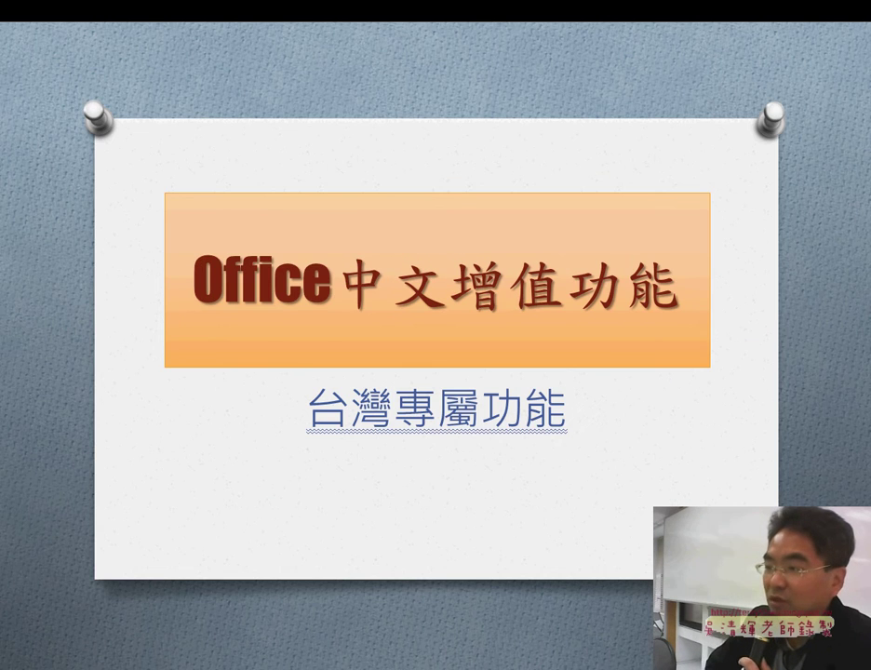
key(Right)
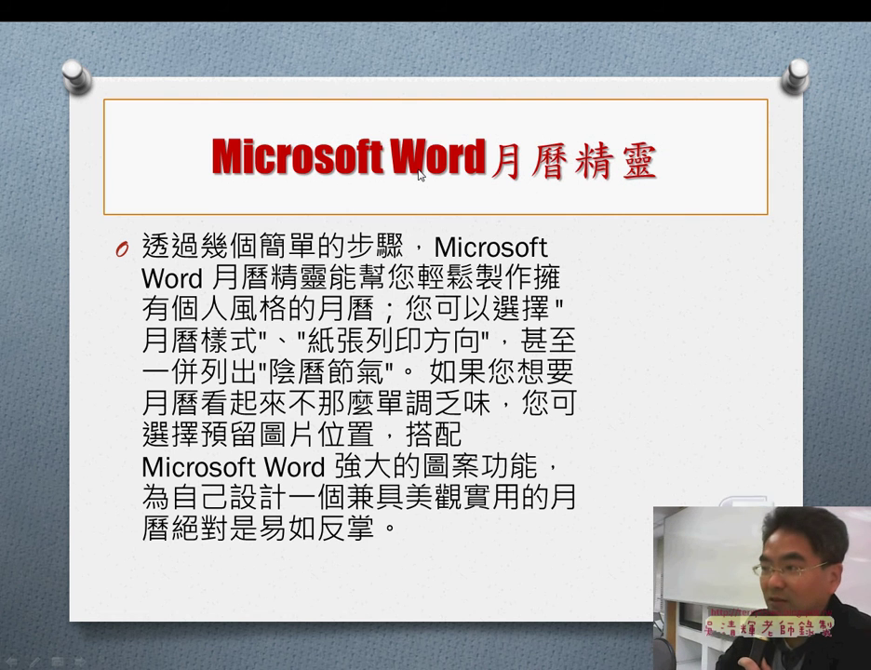
click(419, 174)
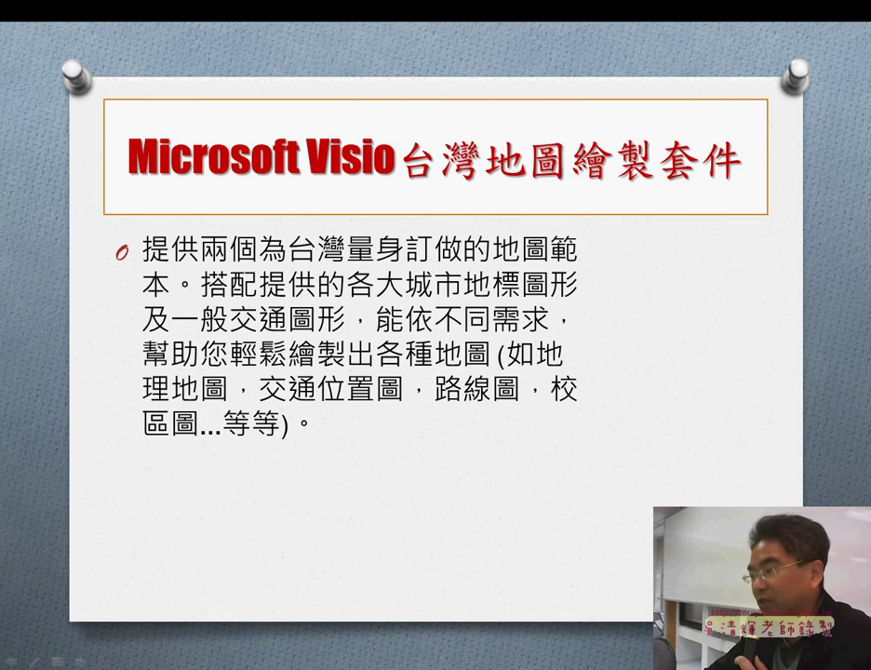
key(Right)
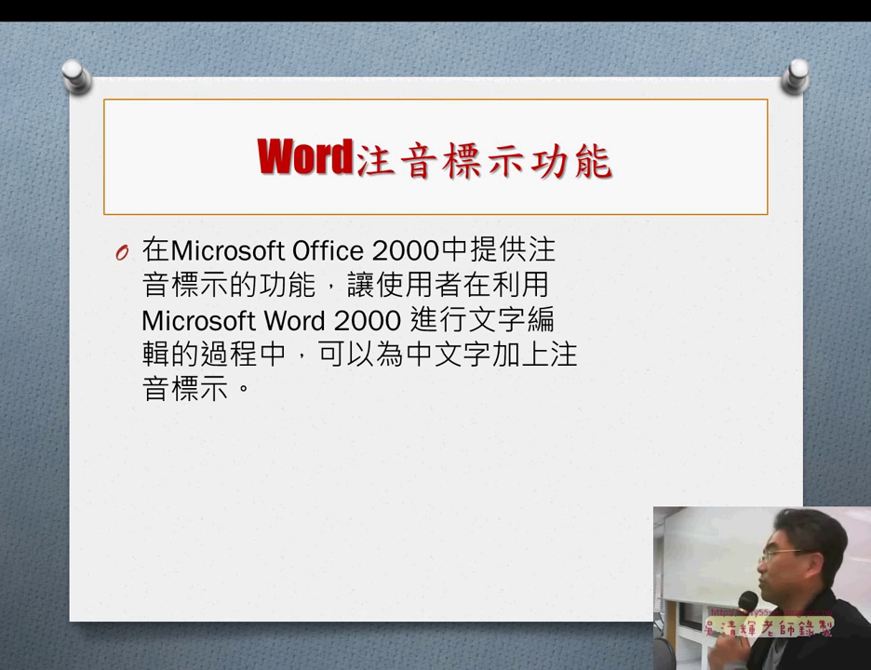
key(Right)
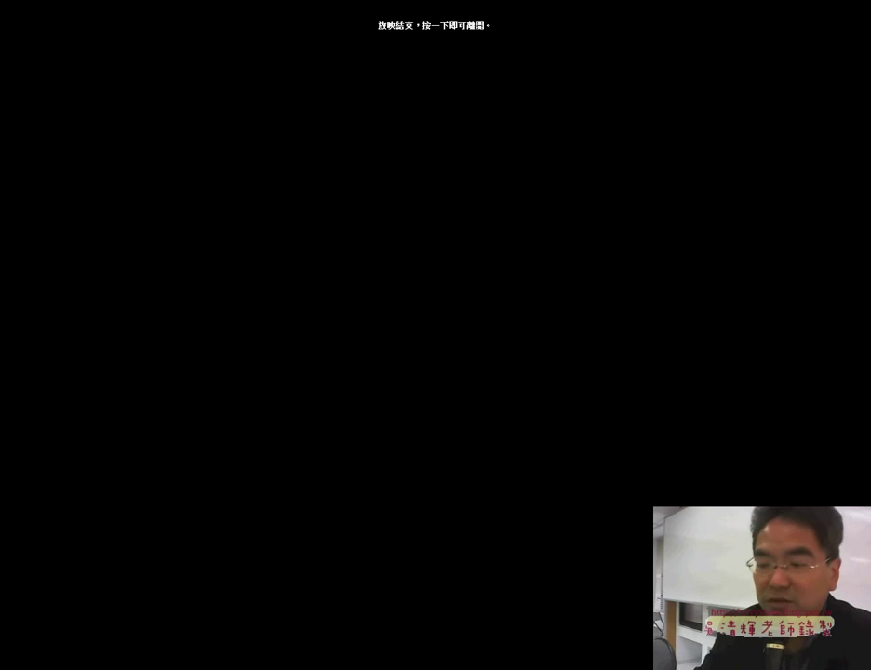
key(Right)
click(98, 586)
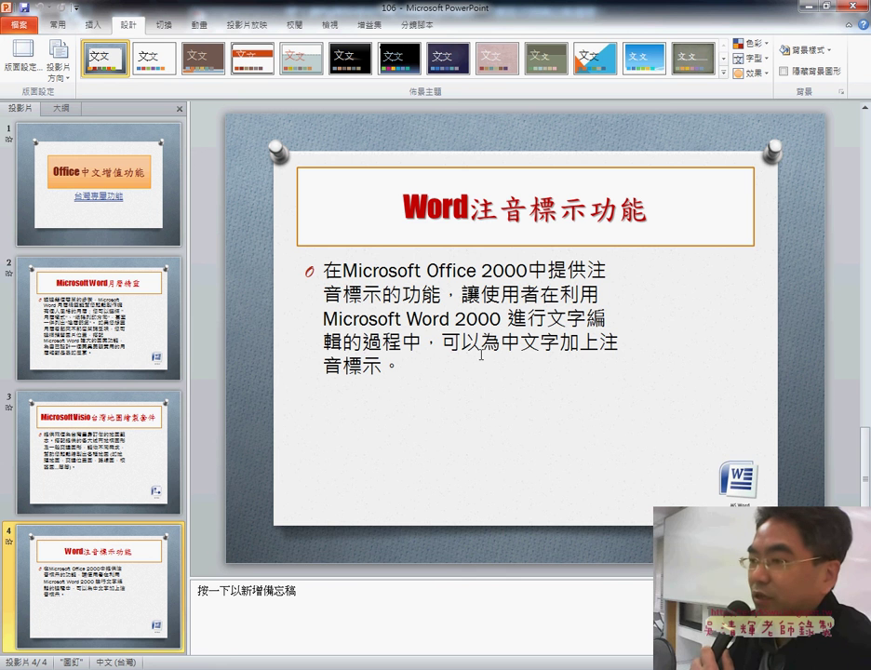
Select the sample's slide 1, read the exam PDF instructions, then bring PPD01 to the front
click(129, 204)
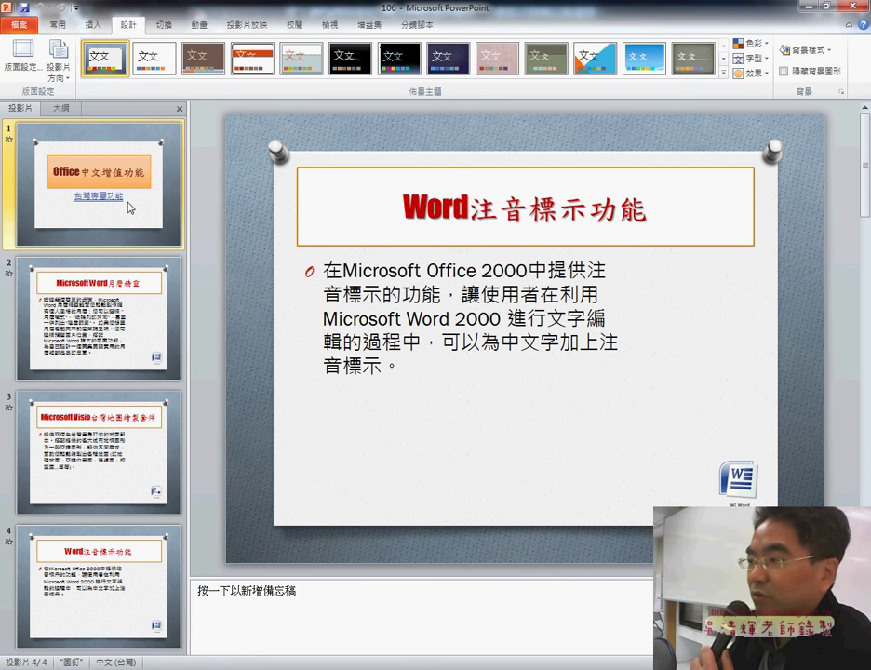
key(alt+Tab)
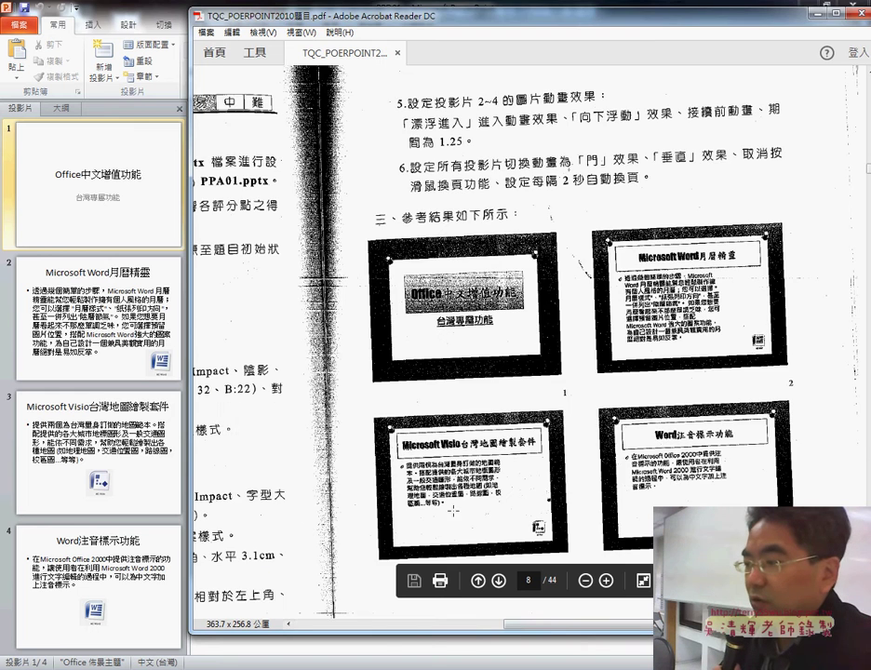
drag(517, 629, 438, 628)
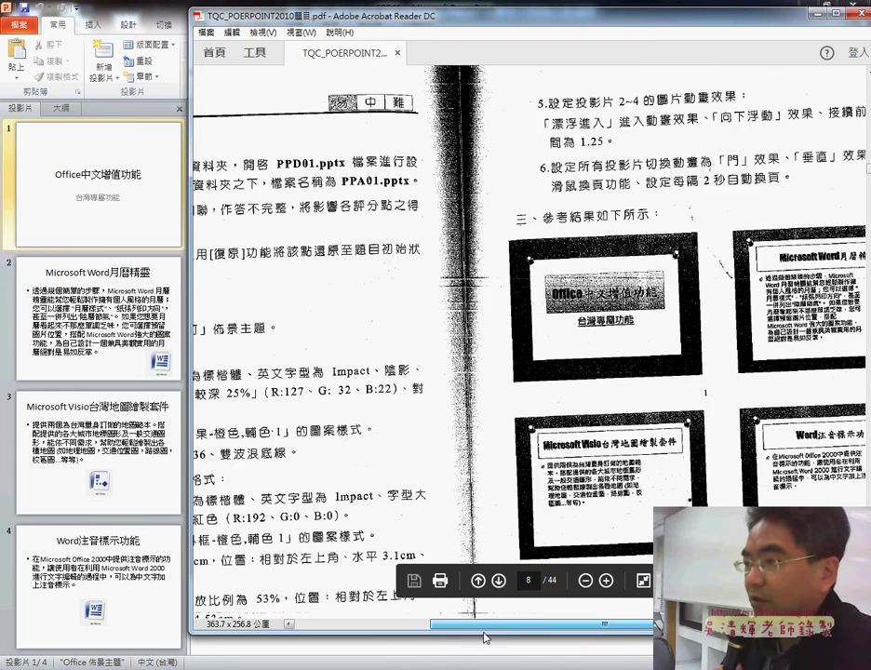
scroll(406, 307, down, 1)
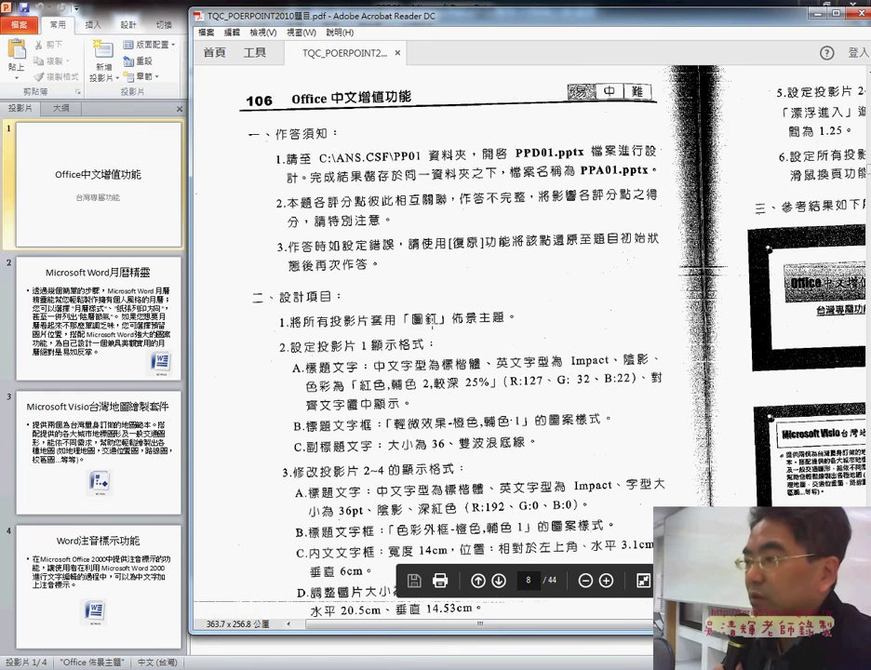
scroll(432, 321, down, 2)
scroll(432, 321, down, 2)
scroll(431, 321, down, 2)
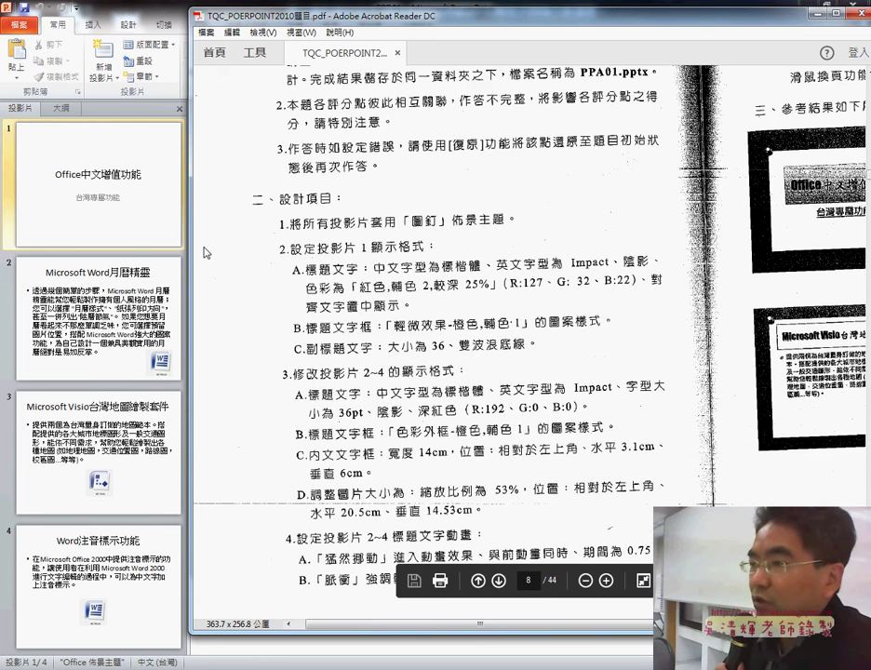
click(96, 170)
Apply the 圖釘 theme from the Design tab's Themes gallery, then return to the exam PDF
click(128, 25)
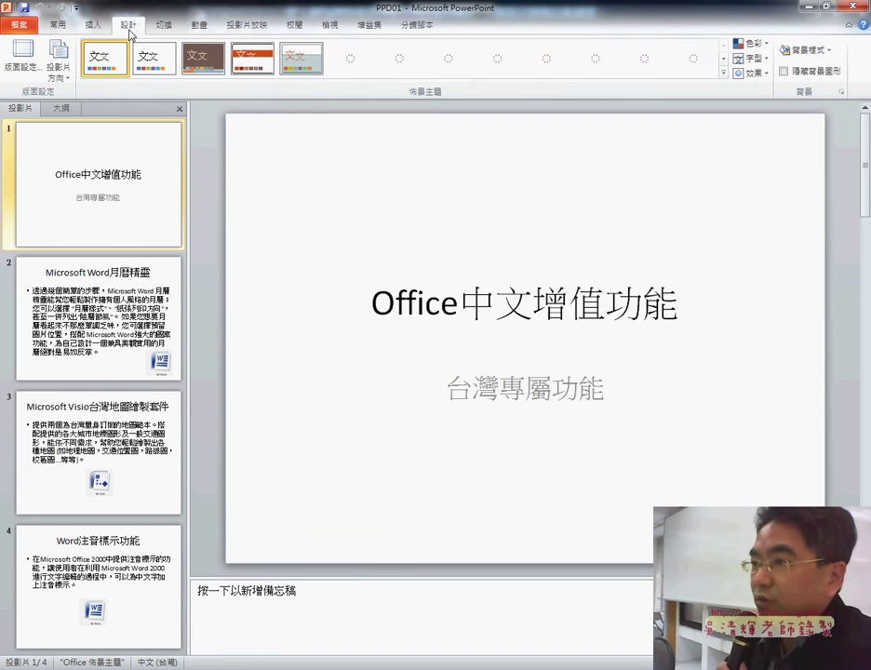
click(724, 73)
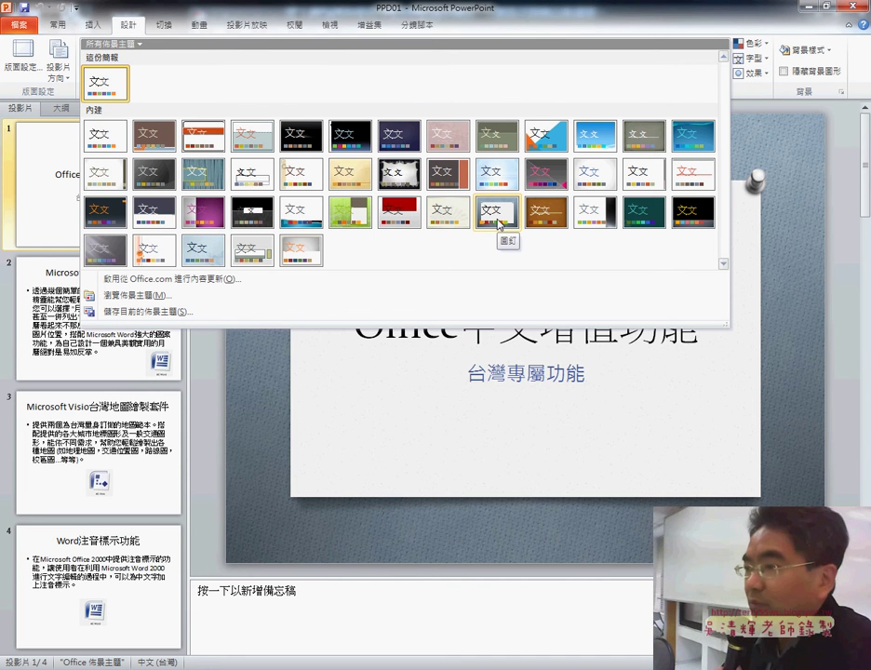
click(500, 222)
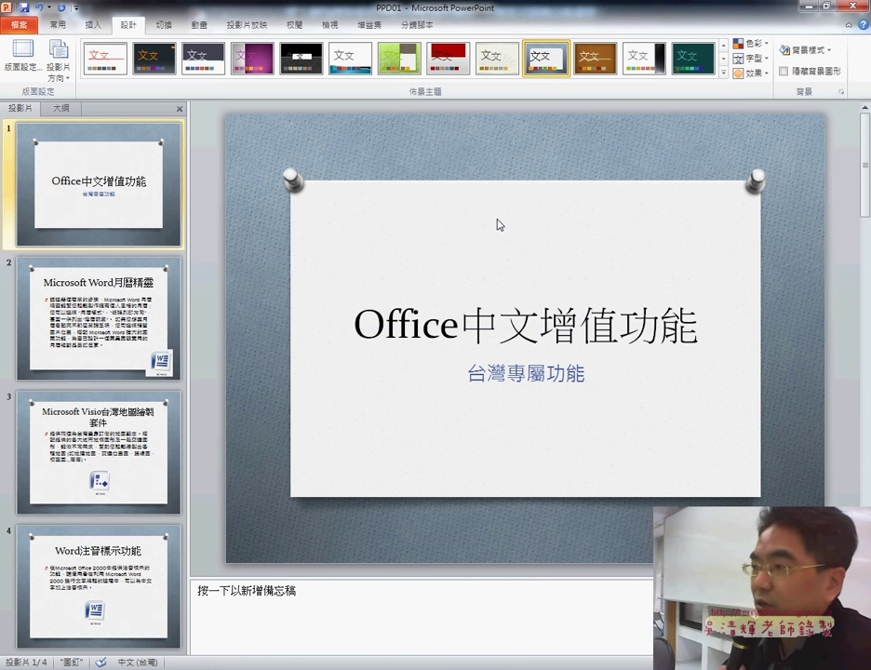
click(723, 76)
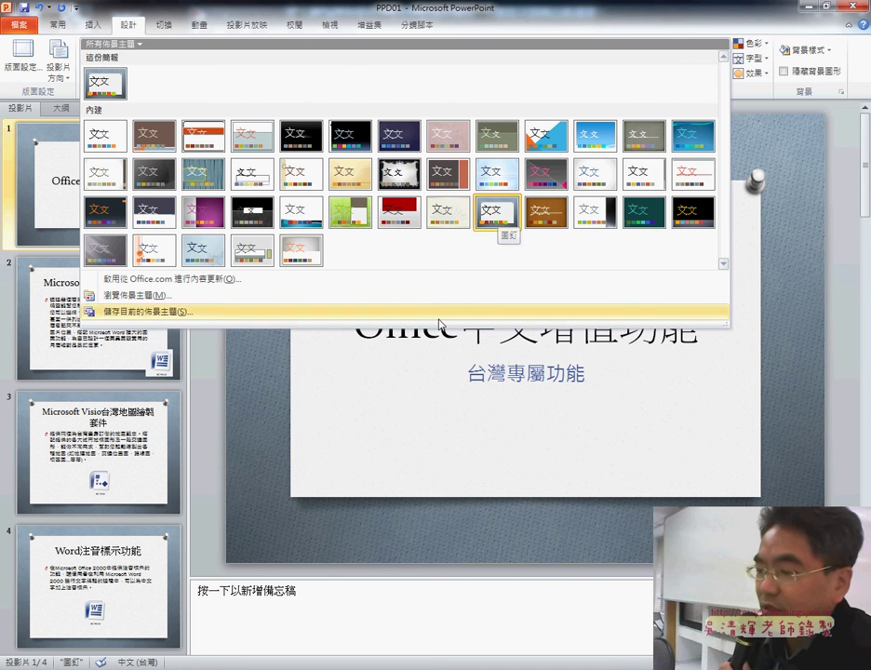
key(alt+Tab)
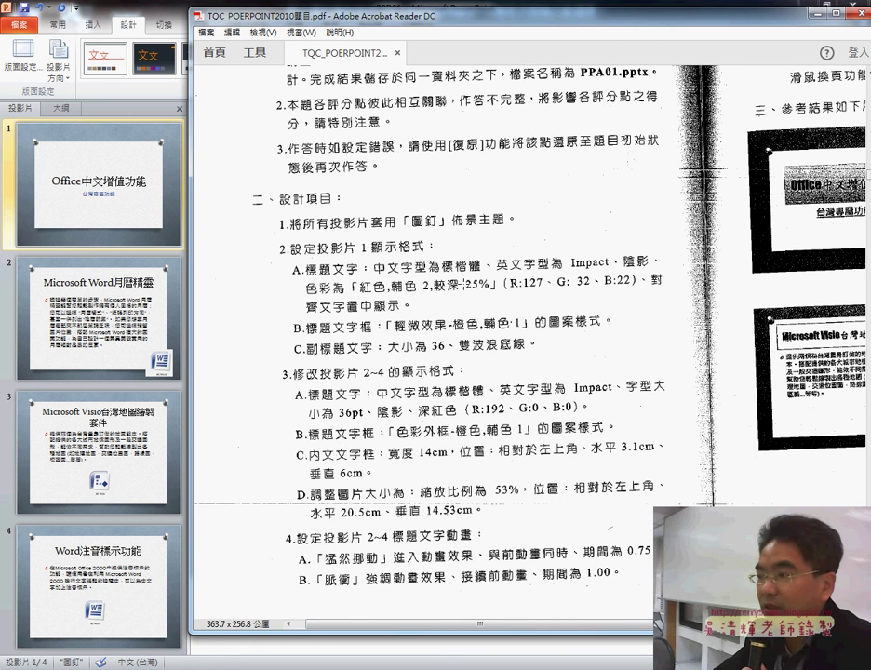
Select the slide 1 title box and browse the Home tab font list
click(32, 149)
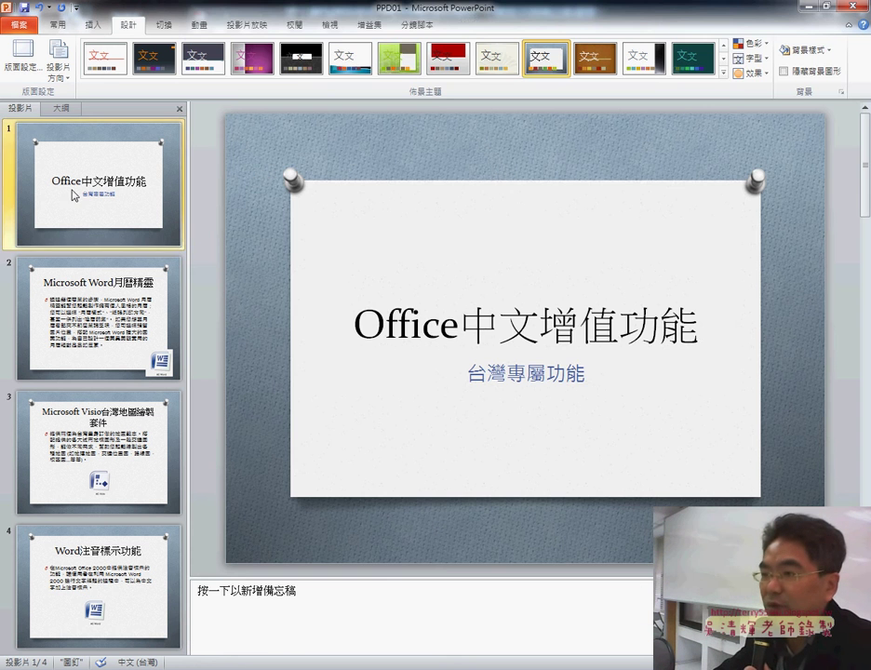
click(491, 315)
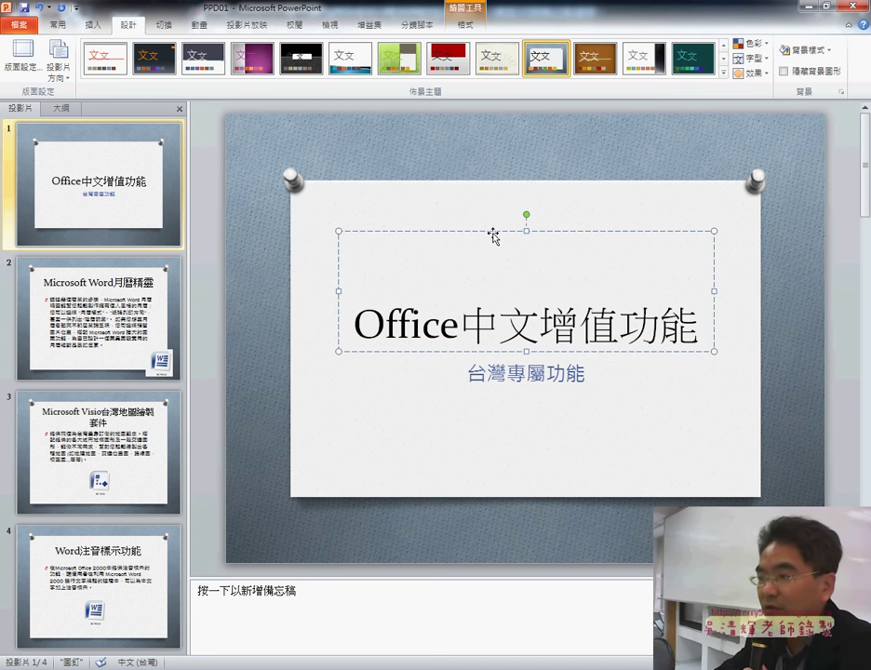
click(57, 26)
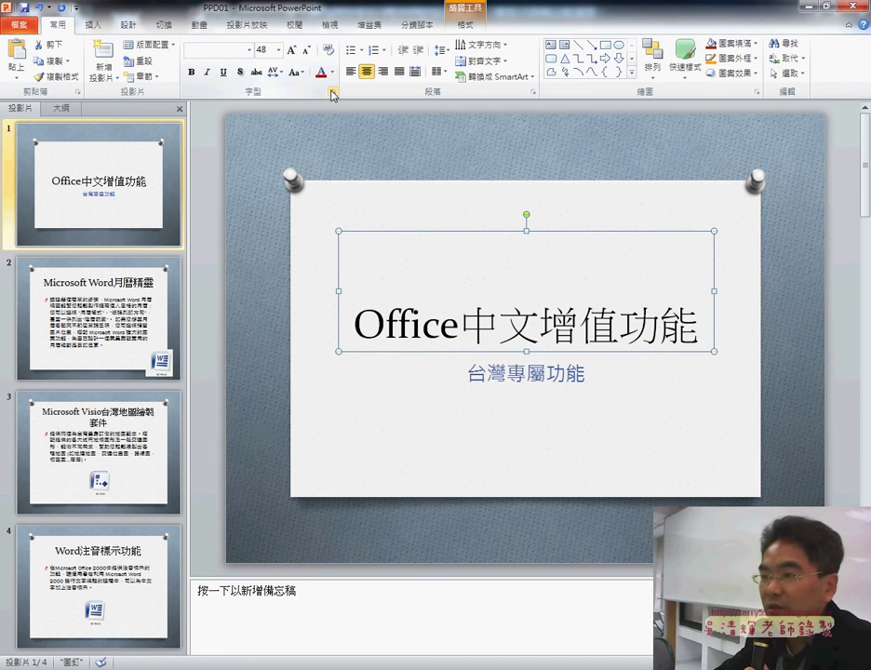
click(250, 50)
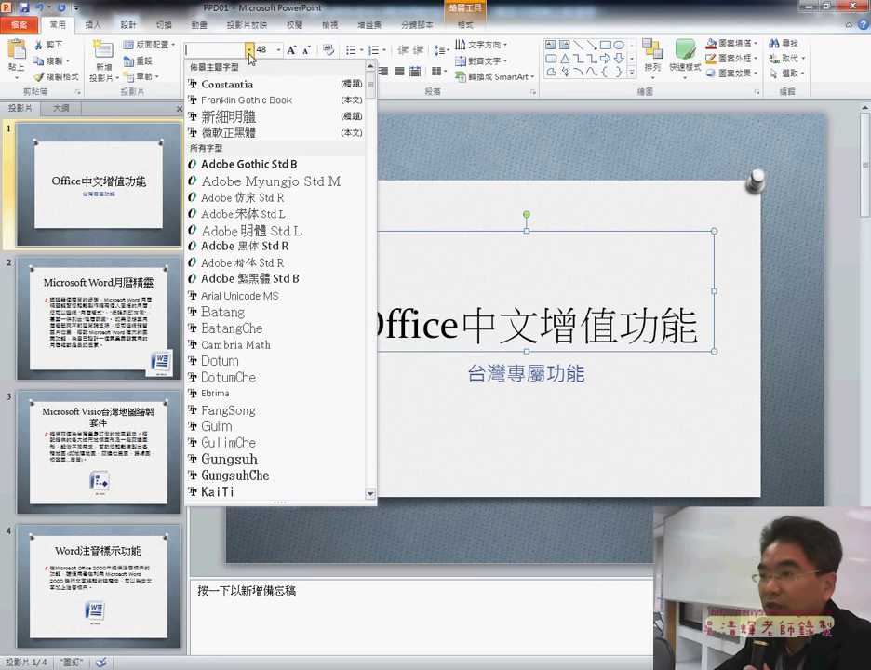
click(380, 7)
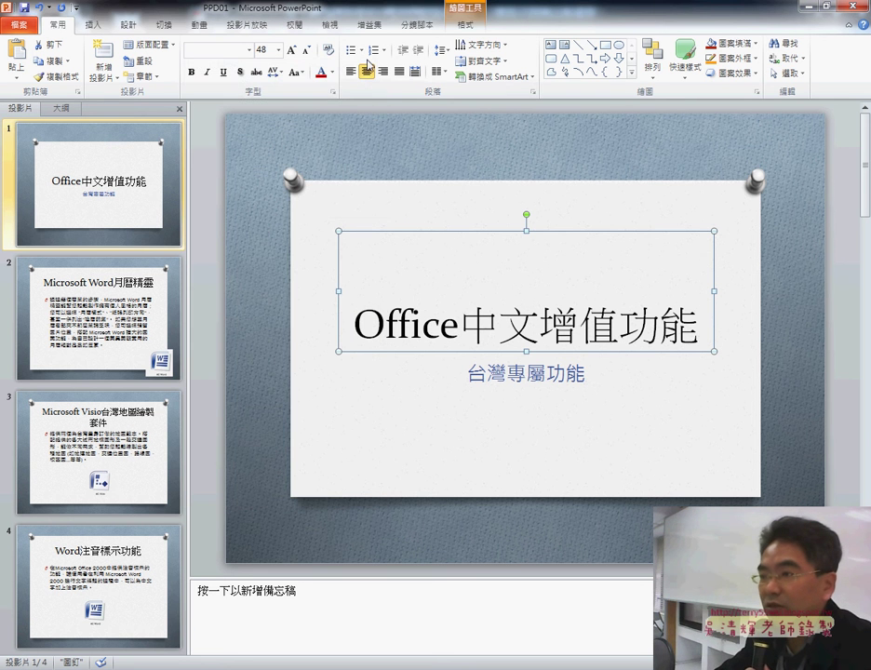
In the Font dialog, set Latin text to Impact and Chinese text to 標楷體
click(334, 95)
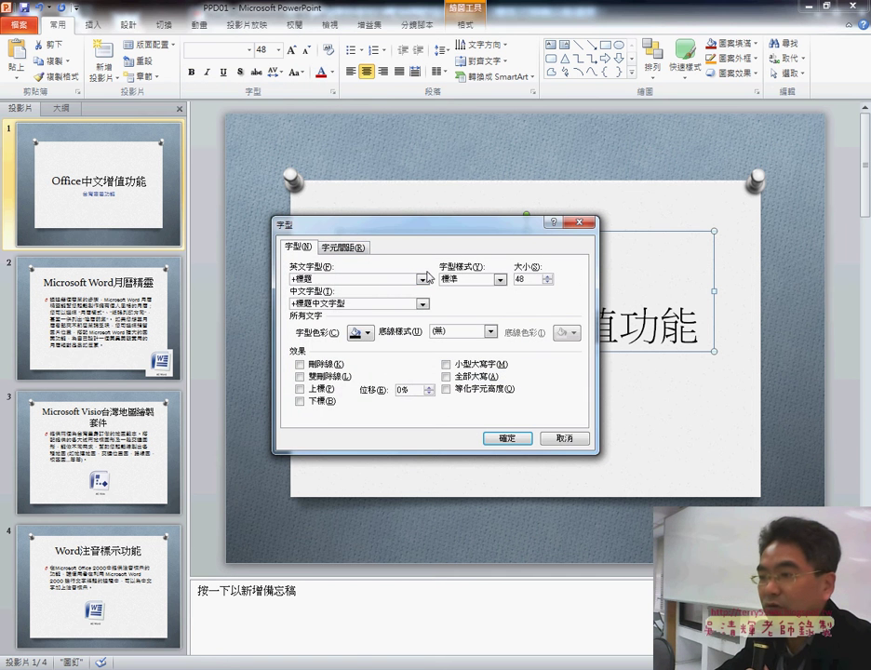
click(422, 279)
mouse_move(425, 296)
mouse_down()
mouse_move(425, 501)
mouse_move(427, 493)
mouse_up()
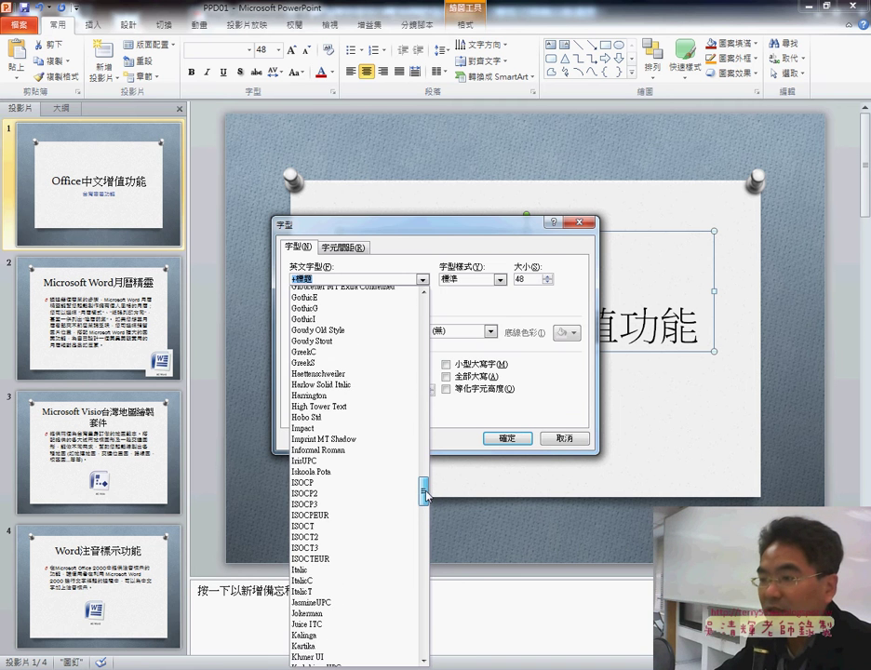
click(372, 428)
click(295, 303)
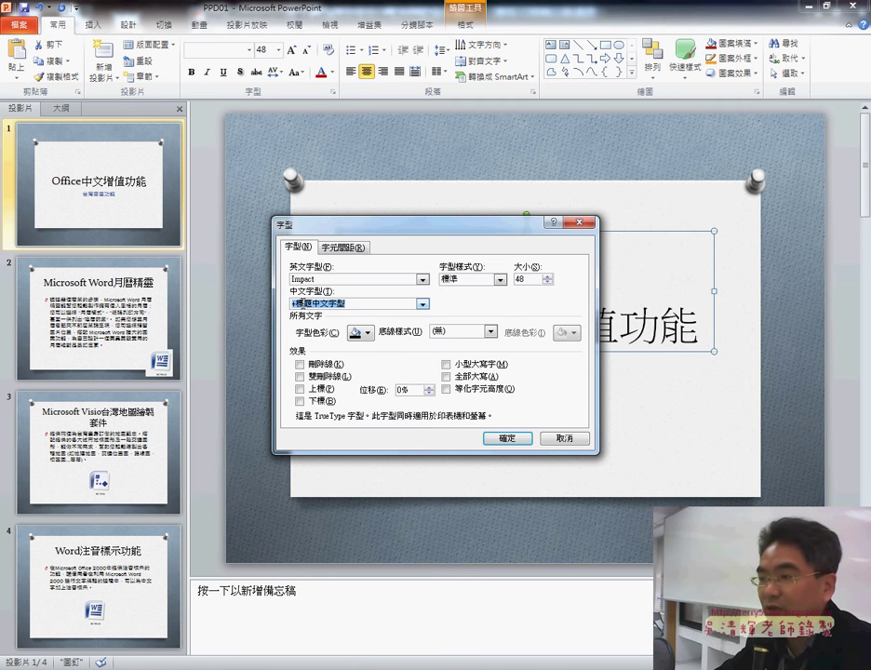
click(421, 304)
drag(426, 363, 428, 562)
click(353, 660)
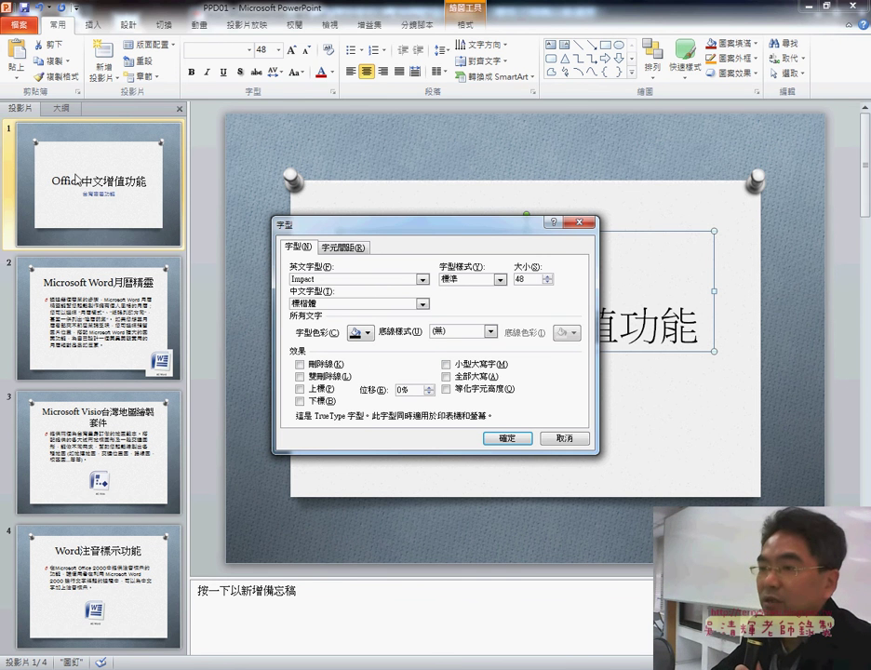
click(508, 438)
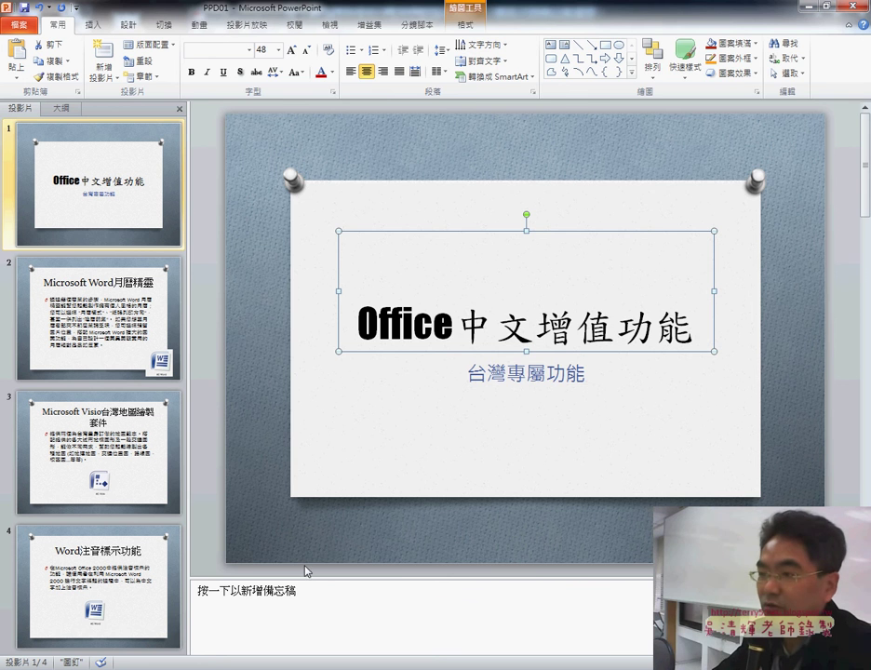
After checking the PDF, give the title a text shadow and Red, Accent 2, Darker 25% colour
key(alt+Tab)
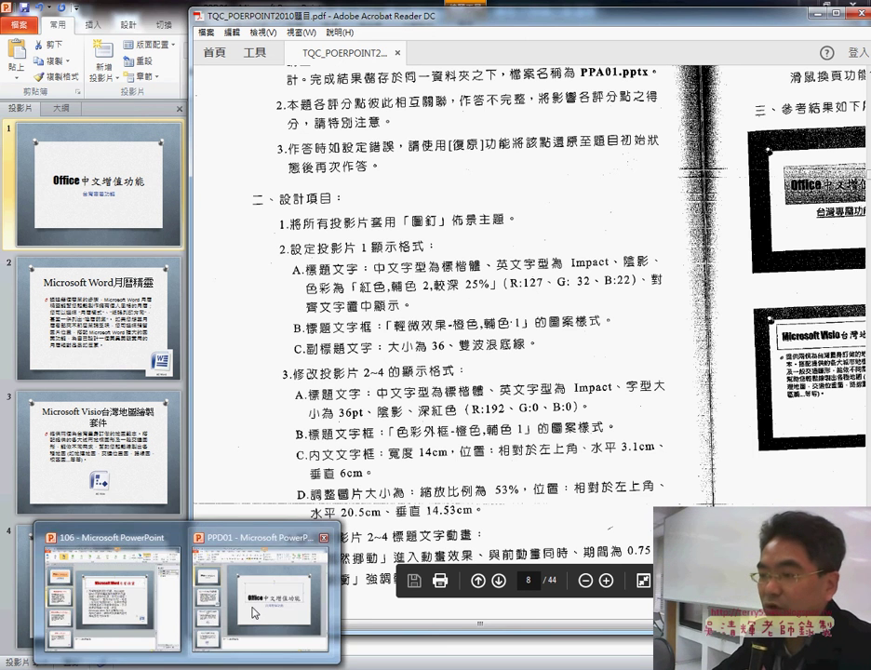
click(107, 619)
click(240, 72)
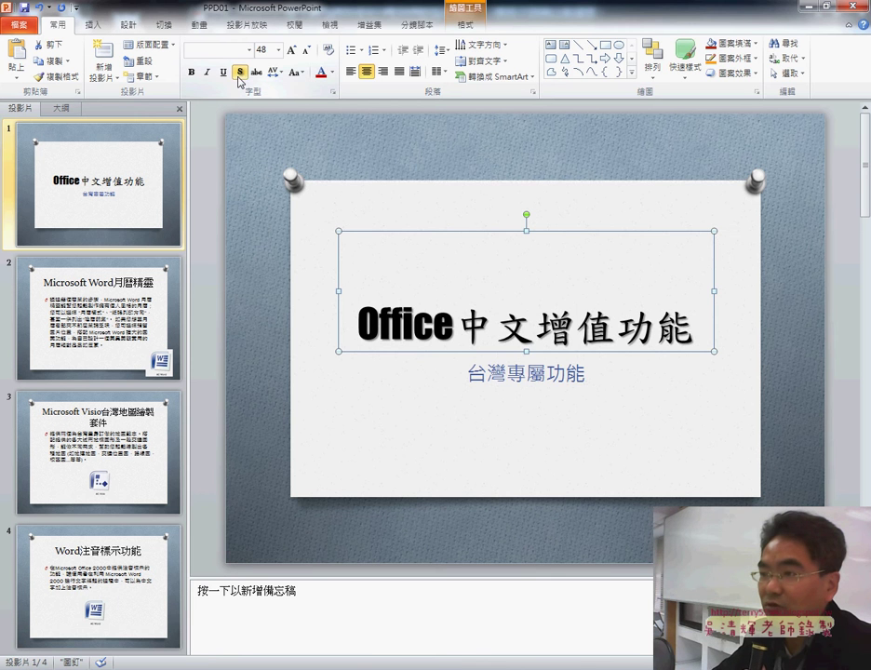
click(332, 73)
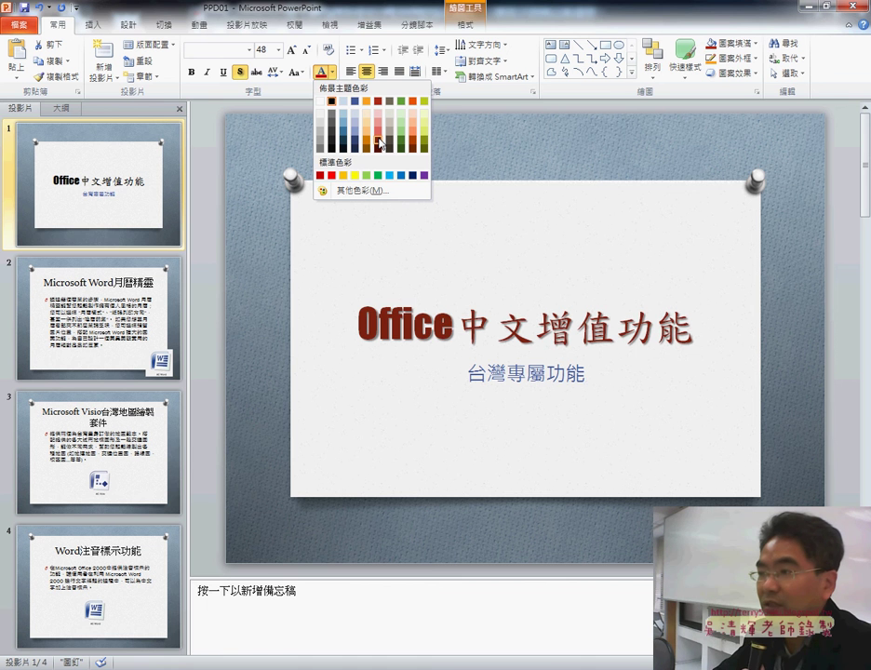
click(379, 142)
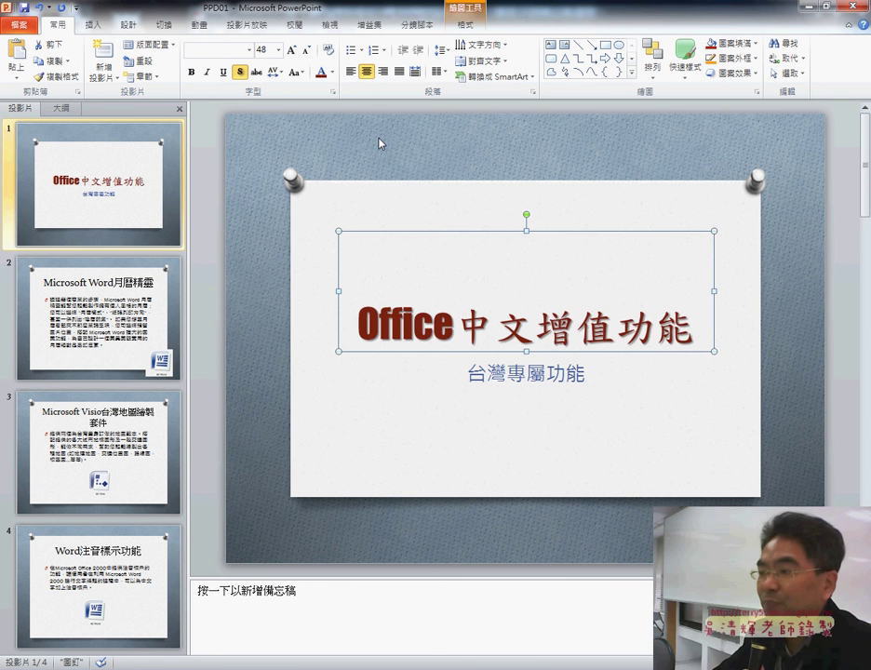
click(333, 72)
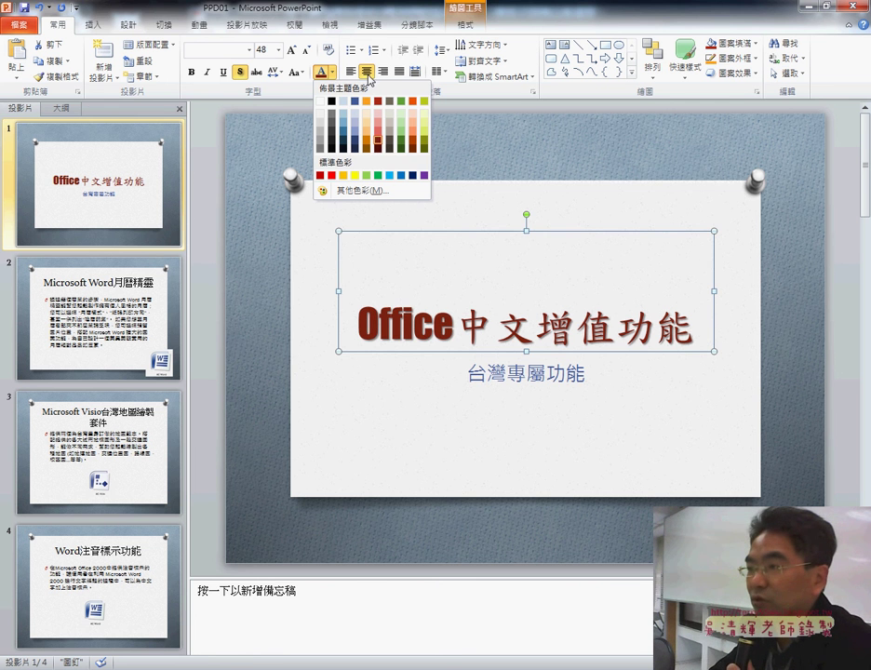
Set the title's text alignment to Middle, then check the exam PDF and come back
click(501, 61)
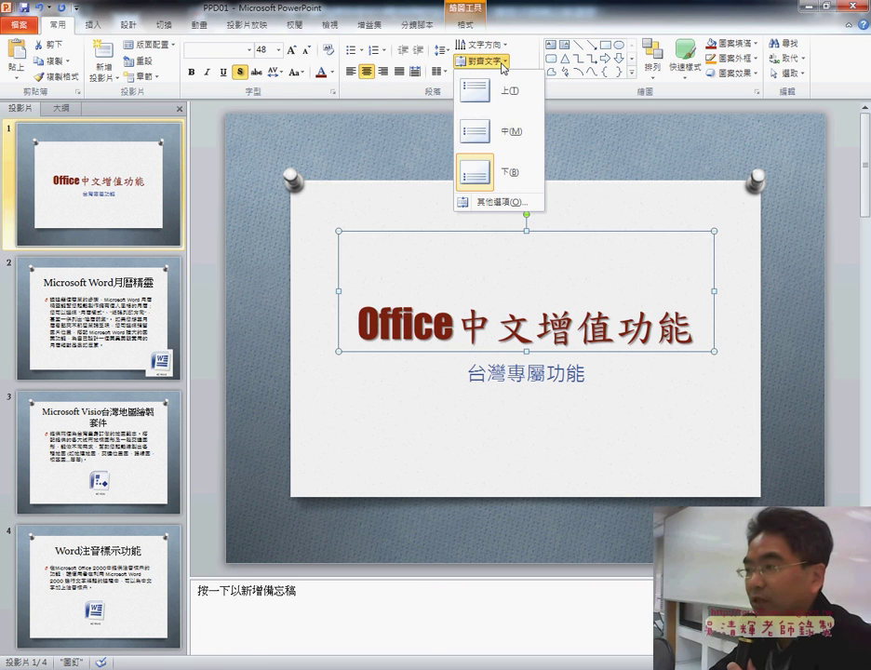
click(501, 136)
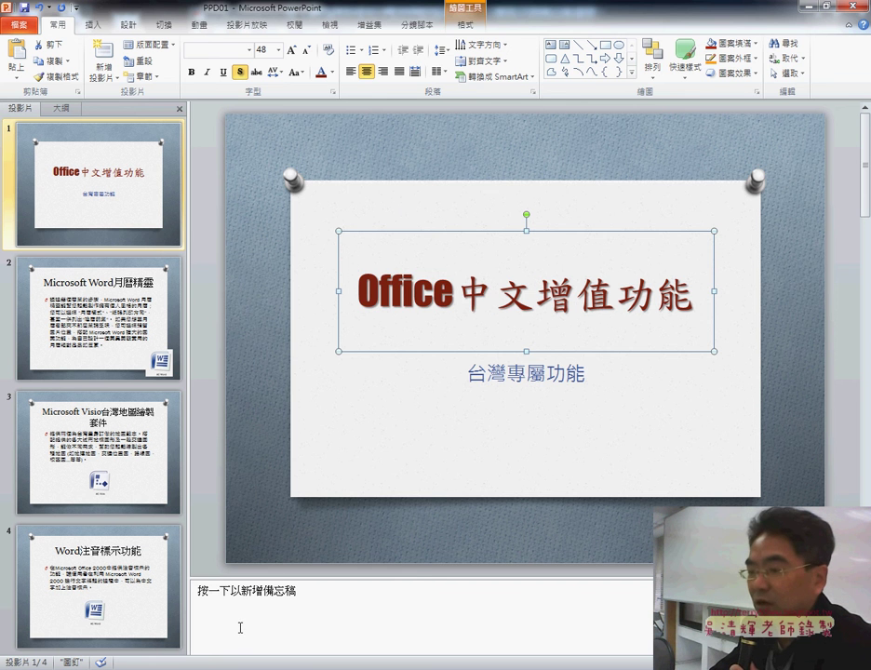
key(alt+Tab)
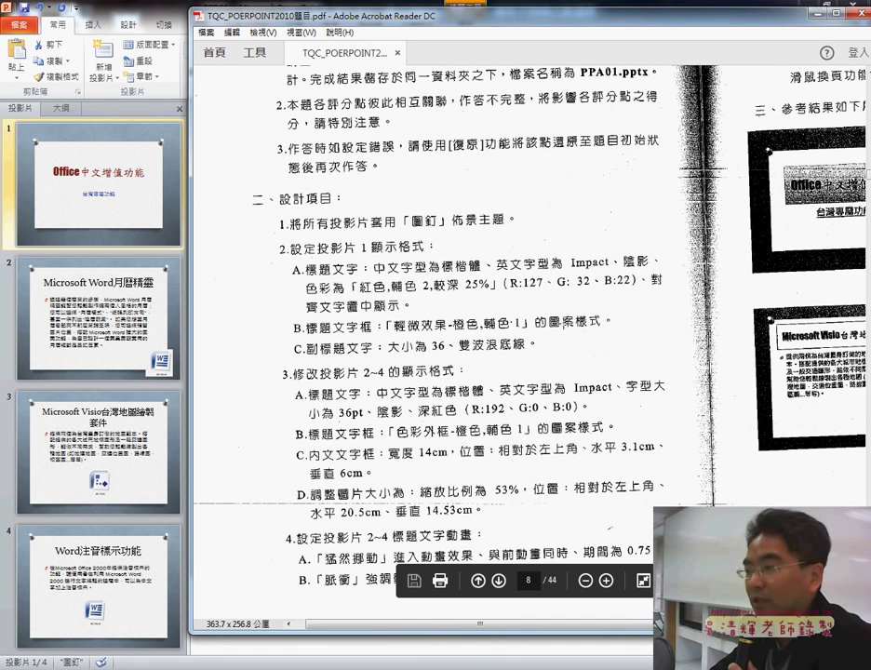
click(135, 227)
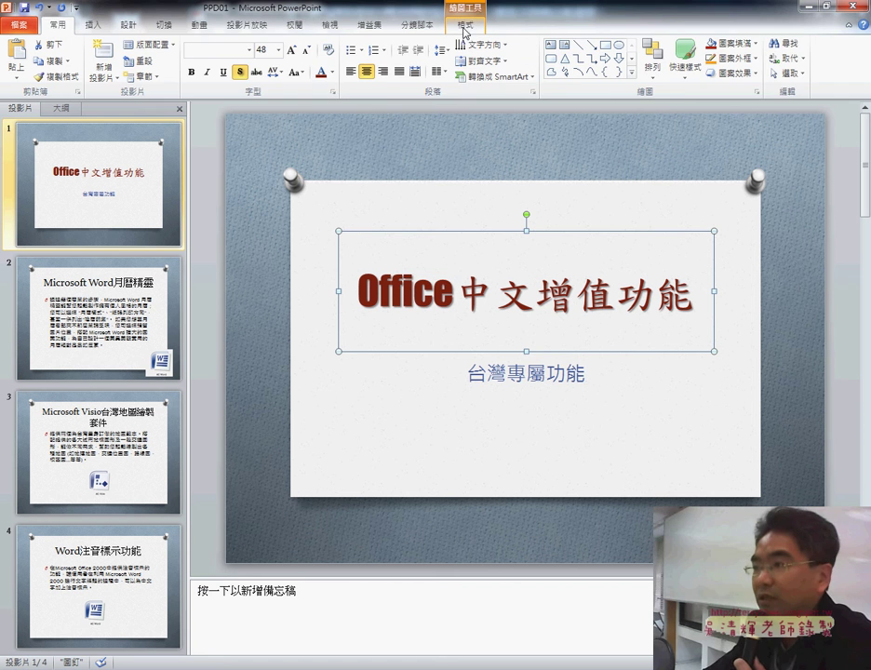
On Drawing Tools Format, draw annotations pointing from the title to Shape Styles, then clear them
click(464, 25)
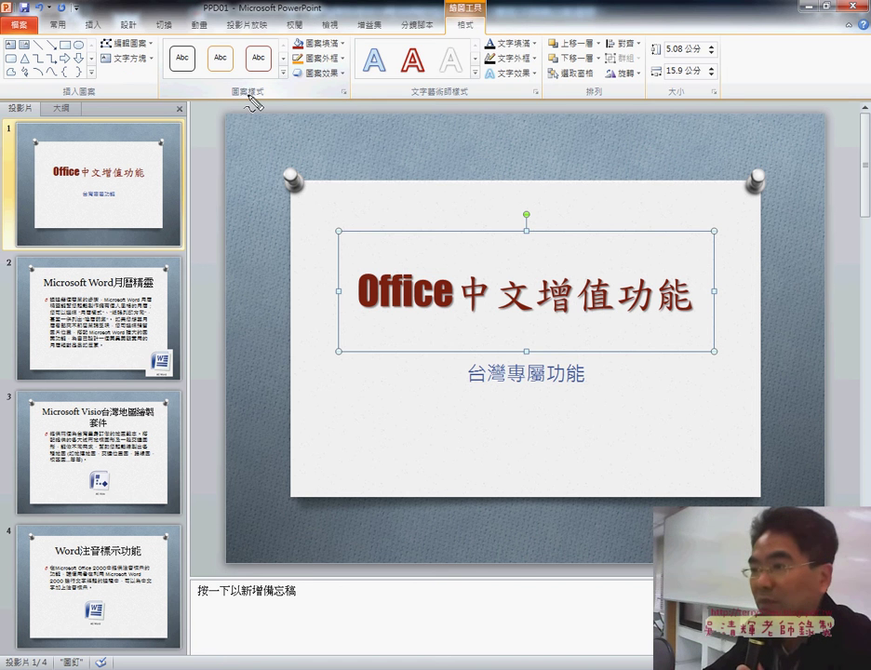
drag(264, 108, 278, 86)
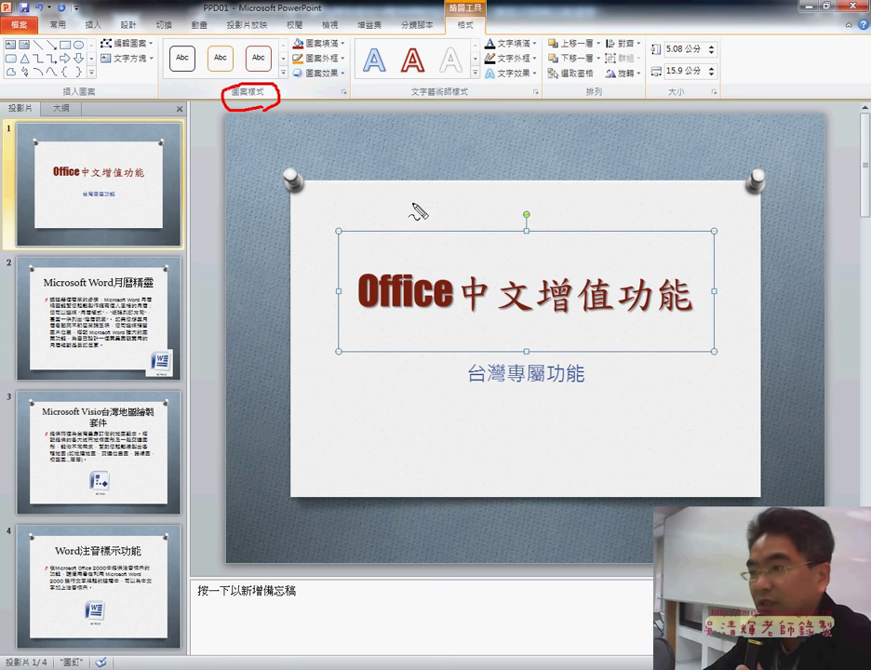
mouse_move(429, 225)
mouse_down()
mouse_move(270, 100)
mouse_move(277, 119)
mouse_up()
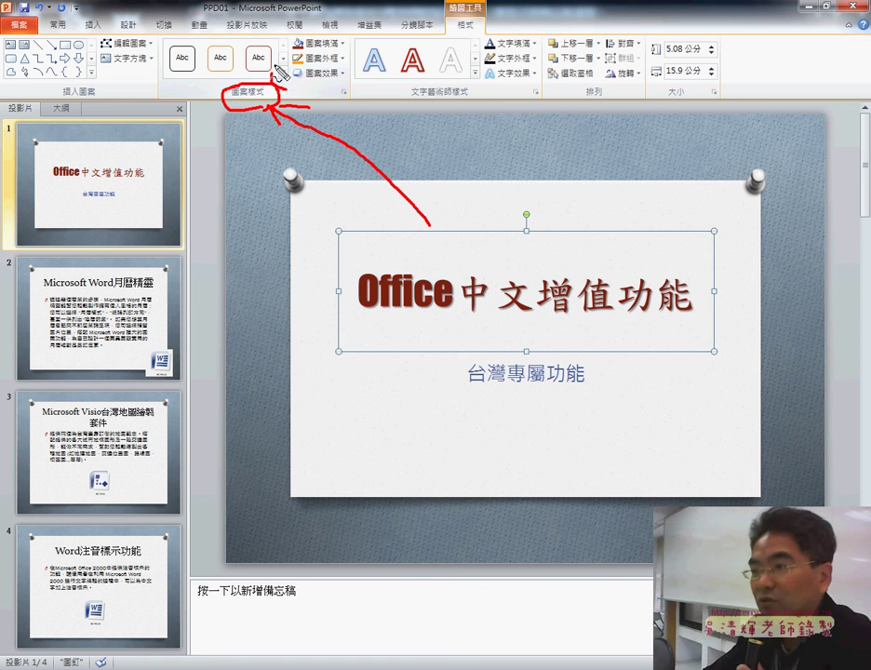
key(Escape)
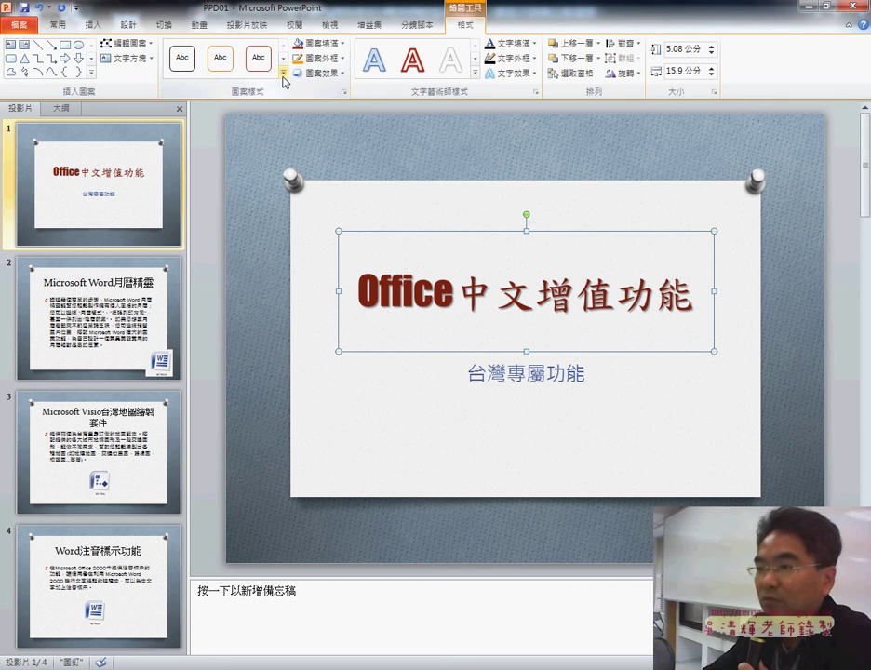
Apply the Subtle Effect – Orange, Accent 1 shape style to the title box, then check the PDF
click(284, 76)
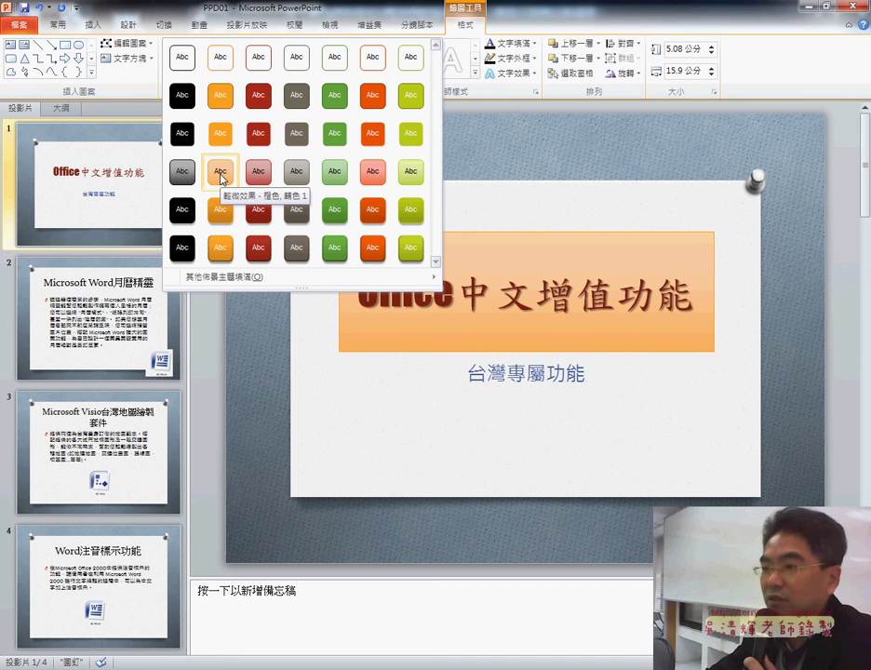
click(221, 174)
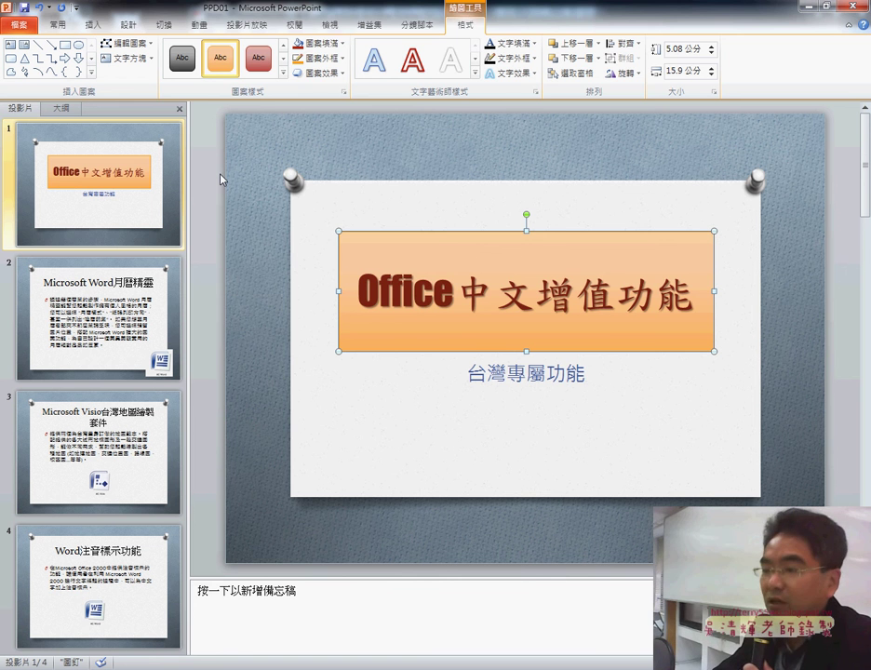
key(alt+Tab)
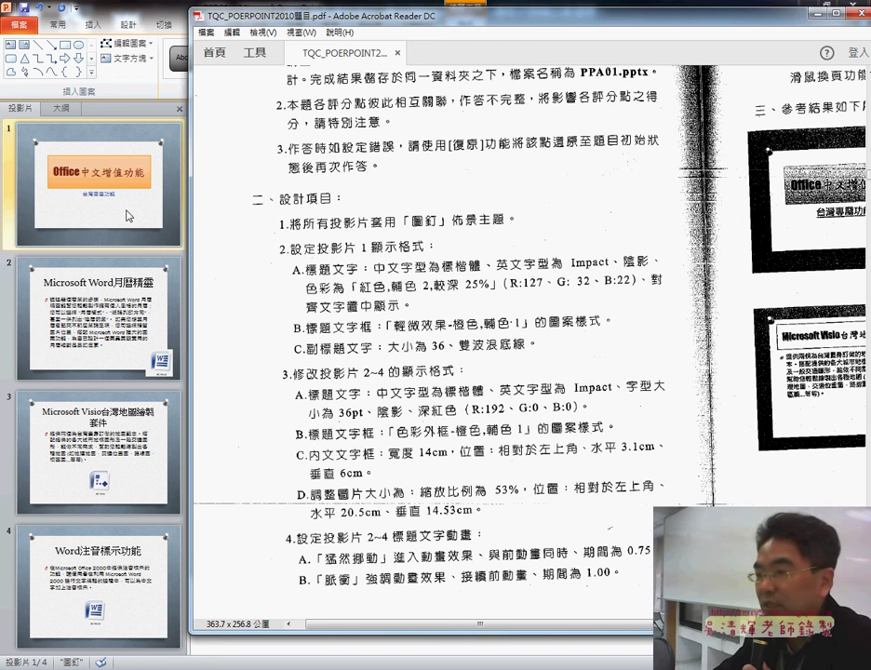
key(alt+Tab)
Give the 台灣專屬功能 subtitle a 36 pt size and a double wavy underline, then check the exam PDF
click(520, 376)
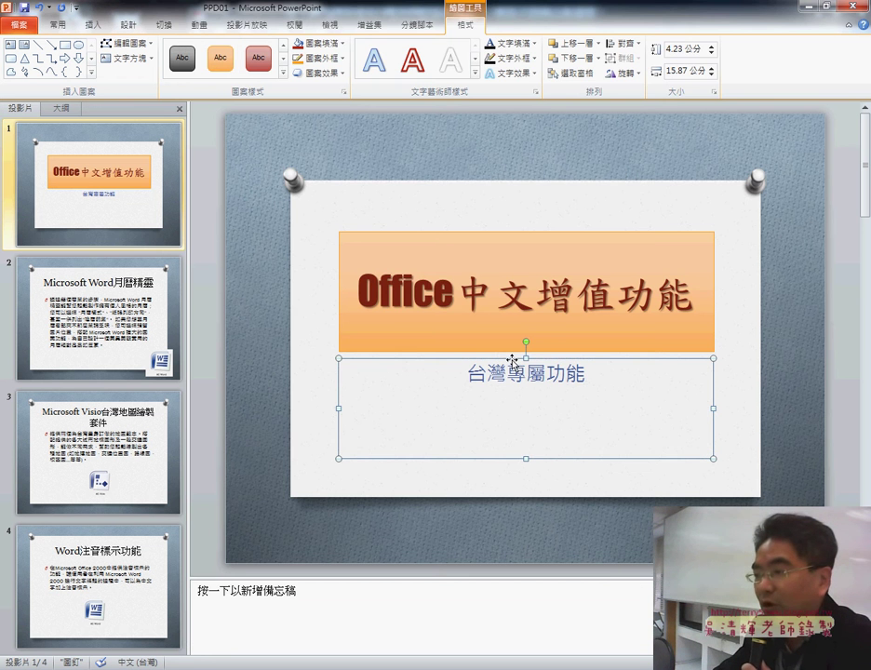
click(57, 24)
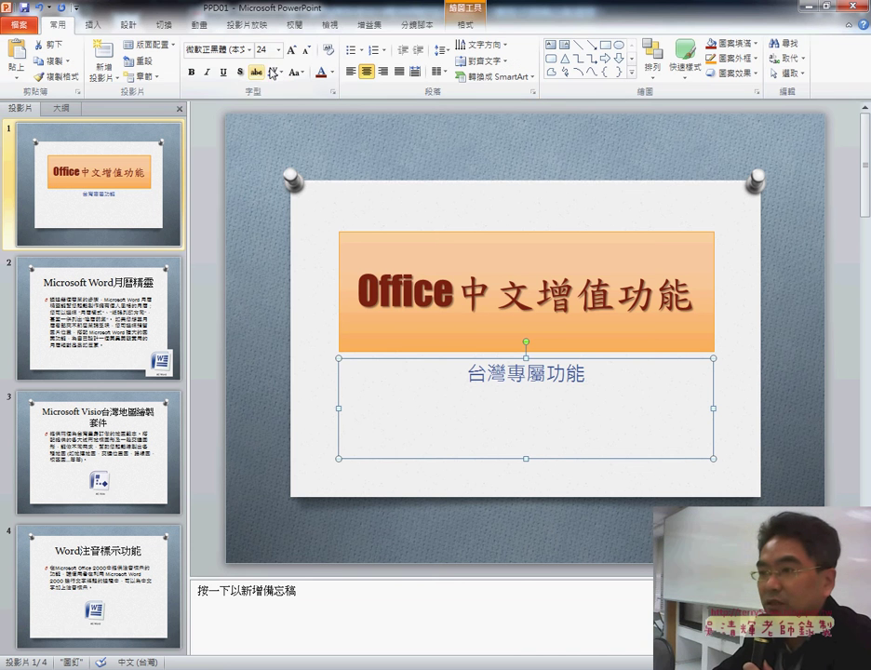
click(279, 50)
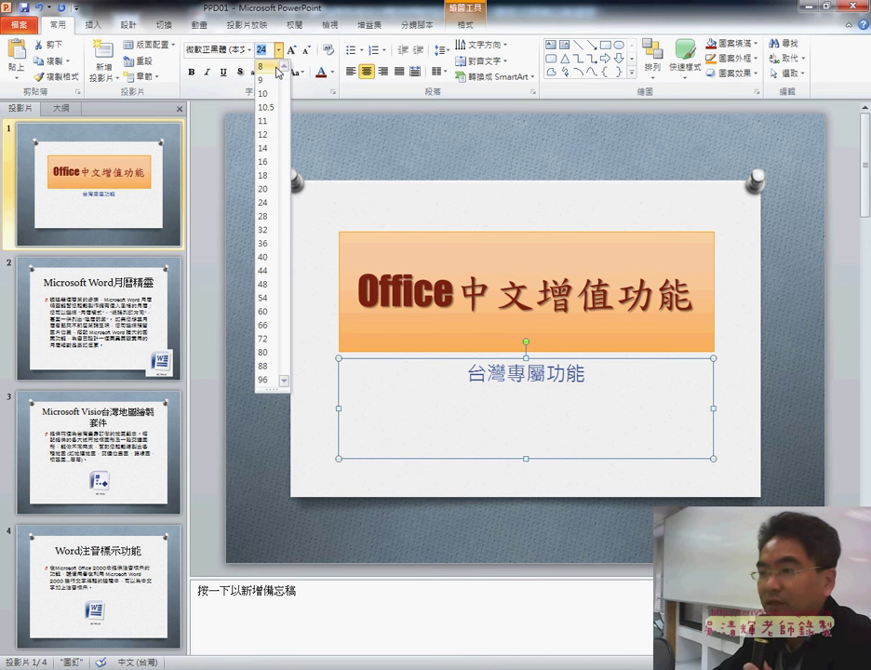
click(265, 244)
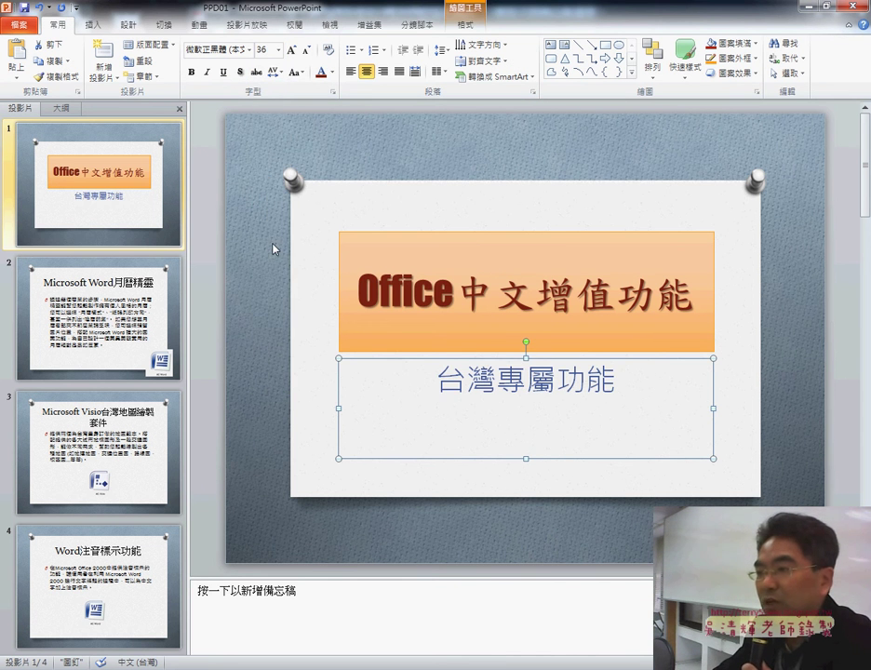
click(333, 94)
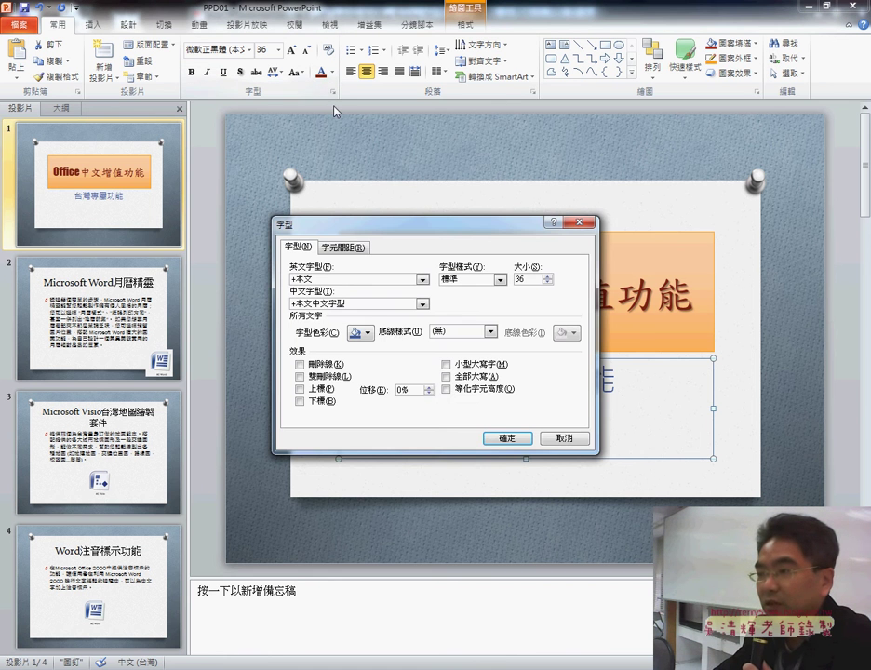
click(490, 333)
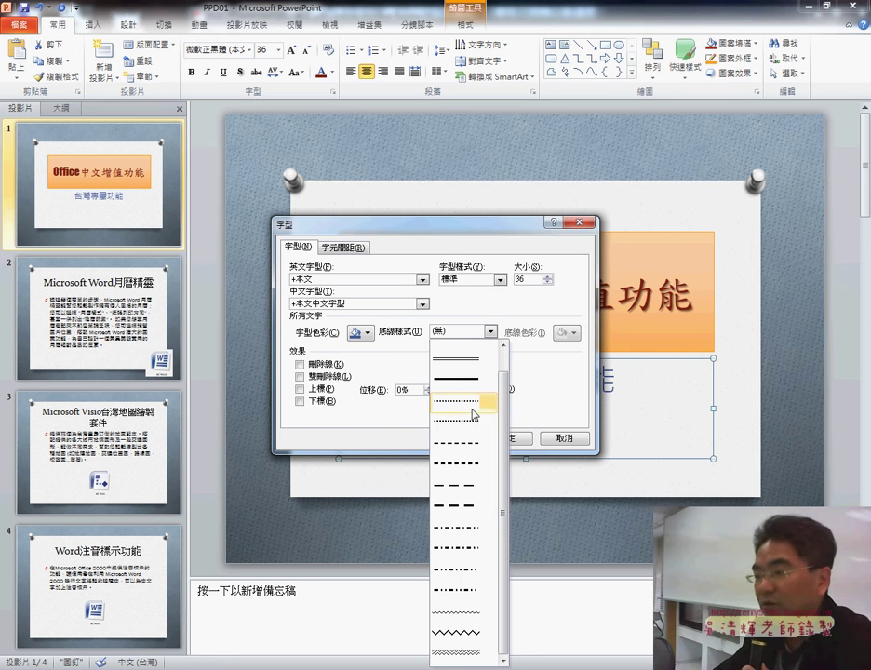
click(460, 657)
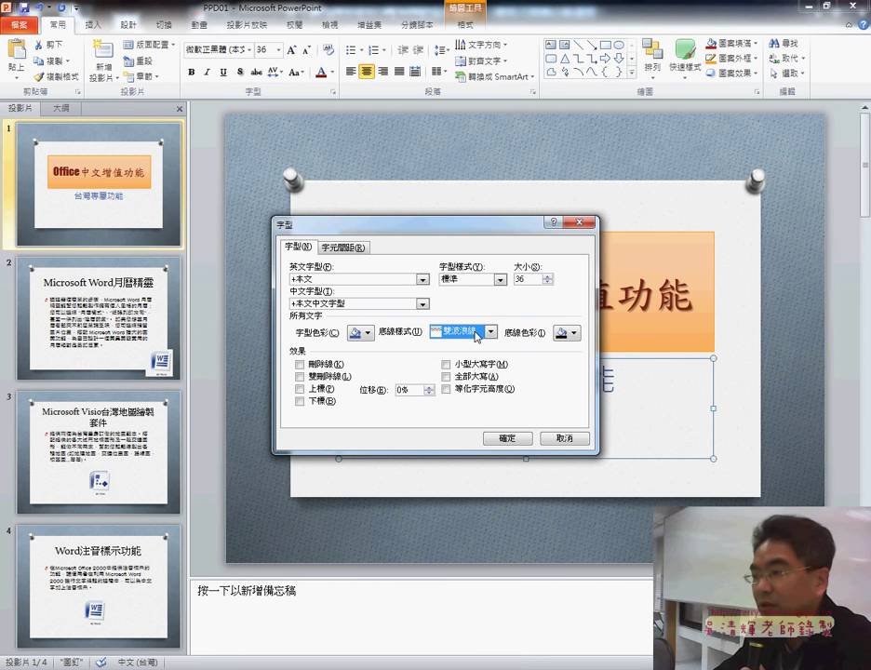
click(503, 437)
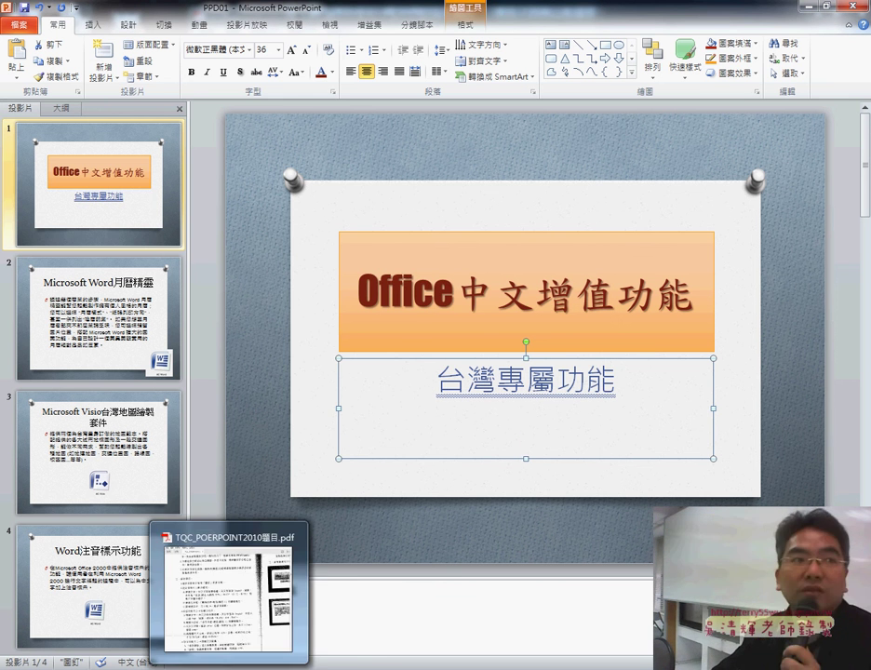
click(228, 595)
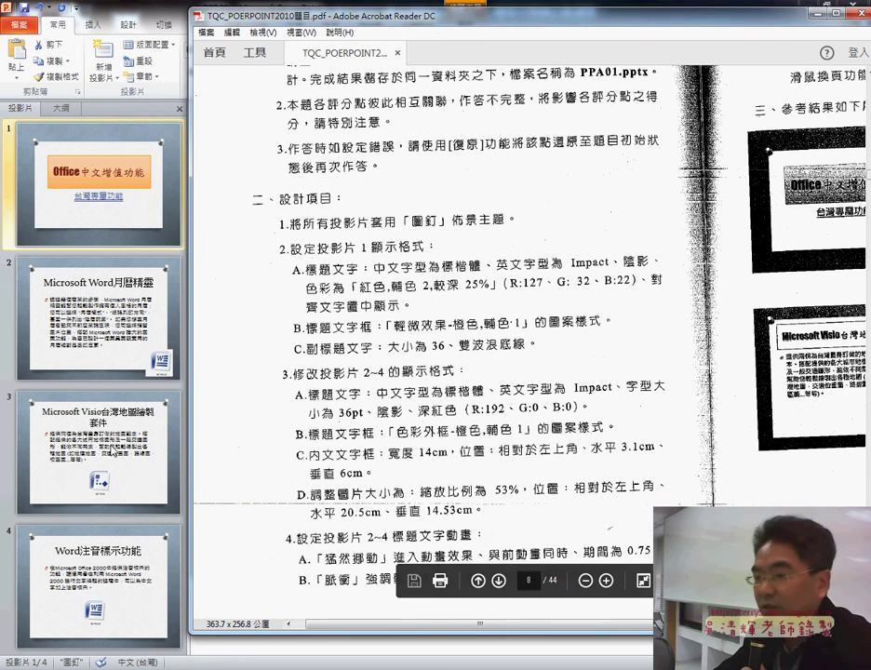
key(alt+Tab)
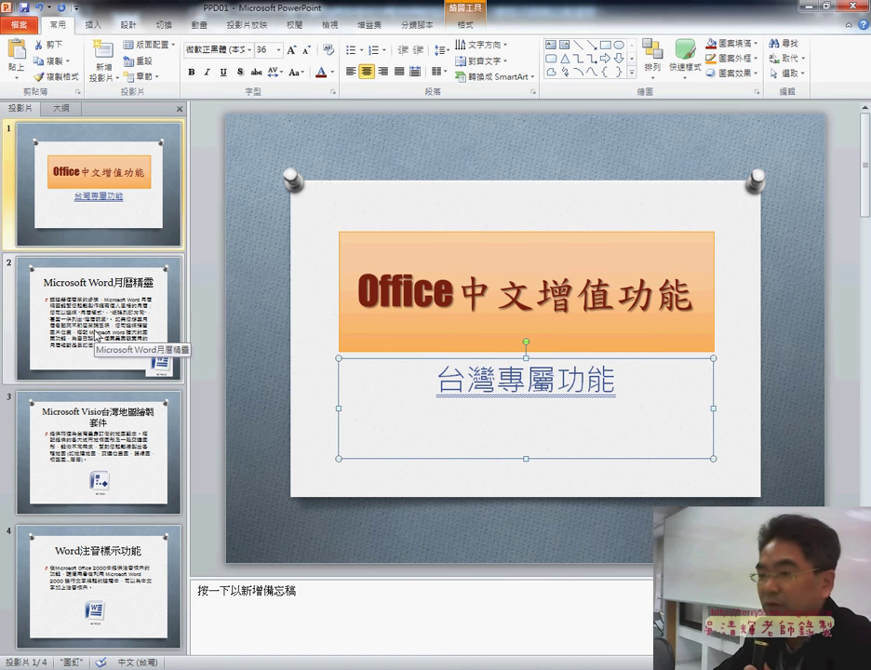
Select the title on slide 2 and check the exam instructions PDF
click(93, 326)
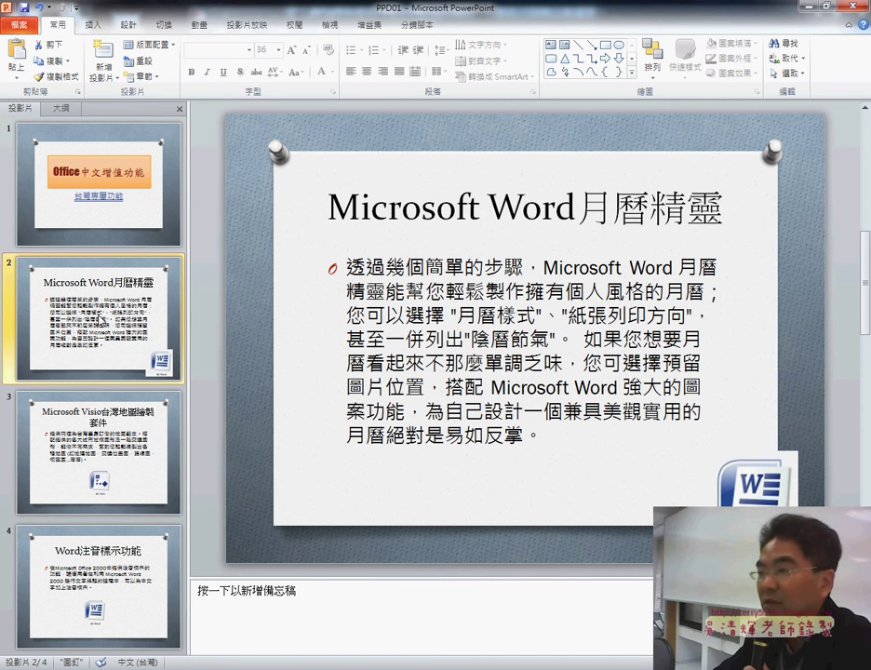
click(491, 203)
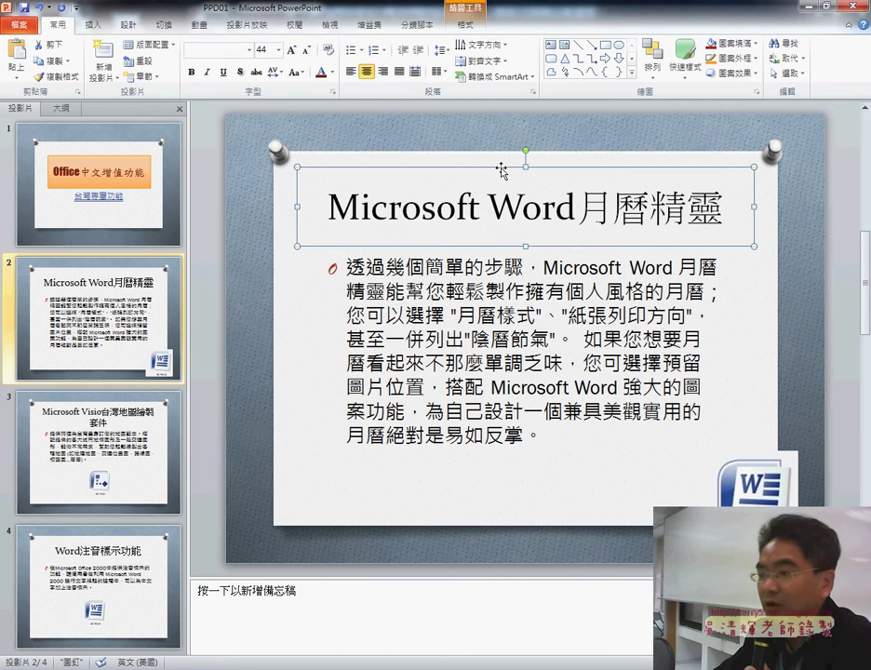
key(alt+Tab)
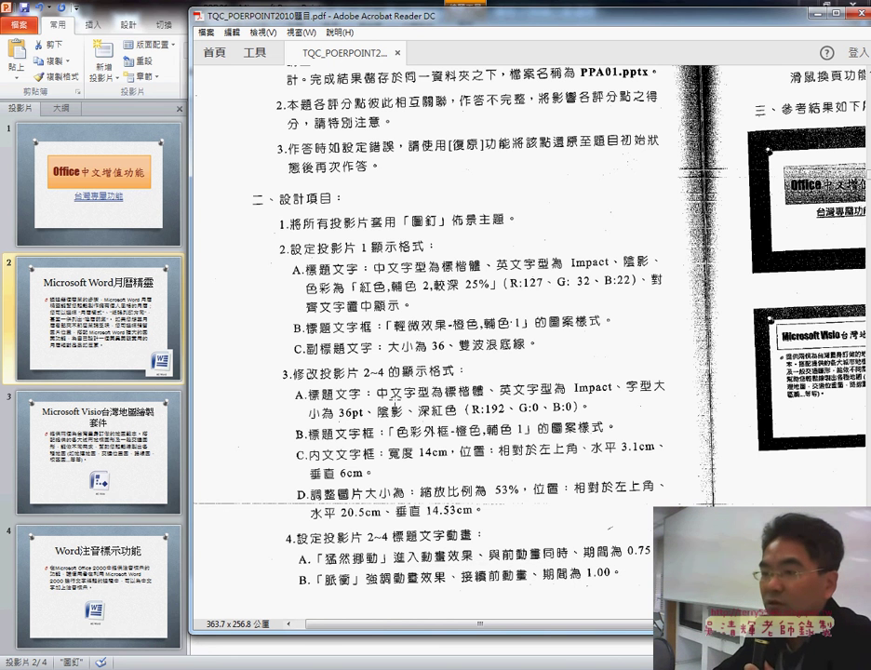
click(101, 241)
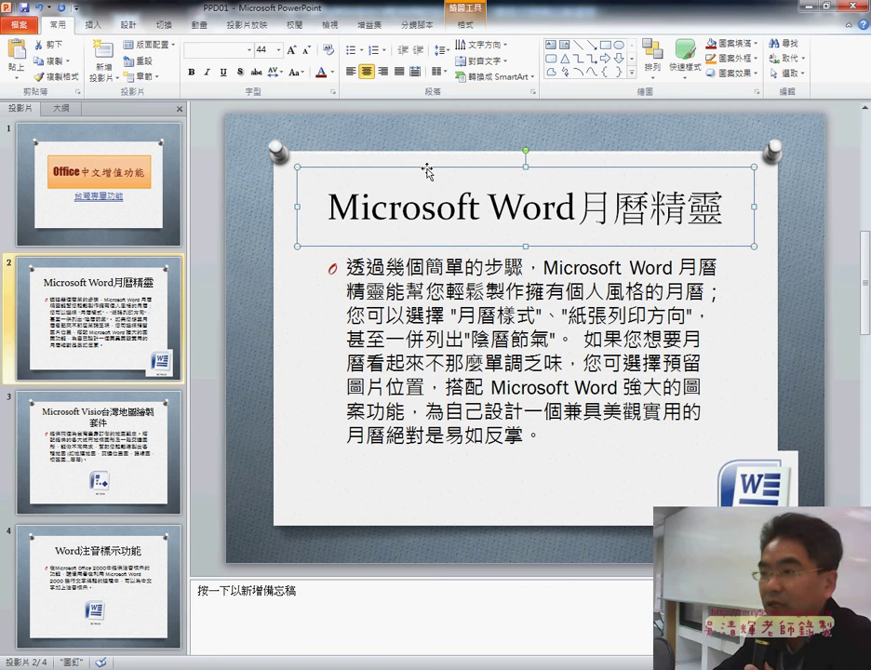
Set the title font to Impact for Latin text and 標楷體 for Asian text, at 36 pt
click(332, 92)
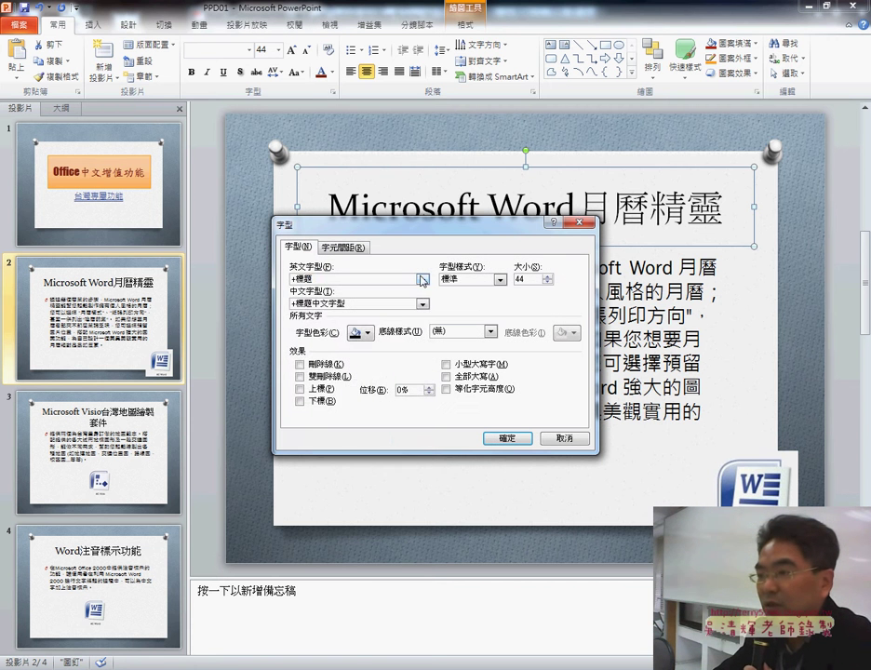
click(421, 280)
mouse_move(424, 299)
mouse_down()
mouse_move(429, 530)
mouse_move(431, 507)
mouse_up()
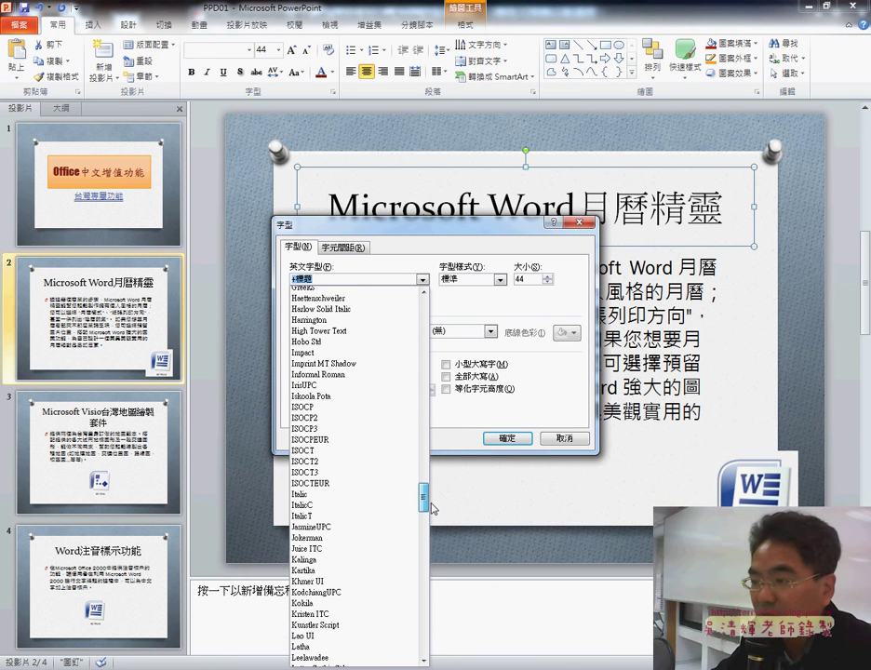
click(312, 353)
click(422, 303)
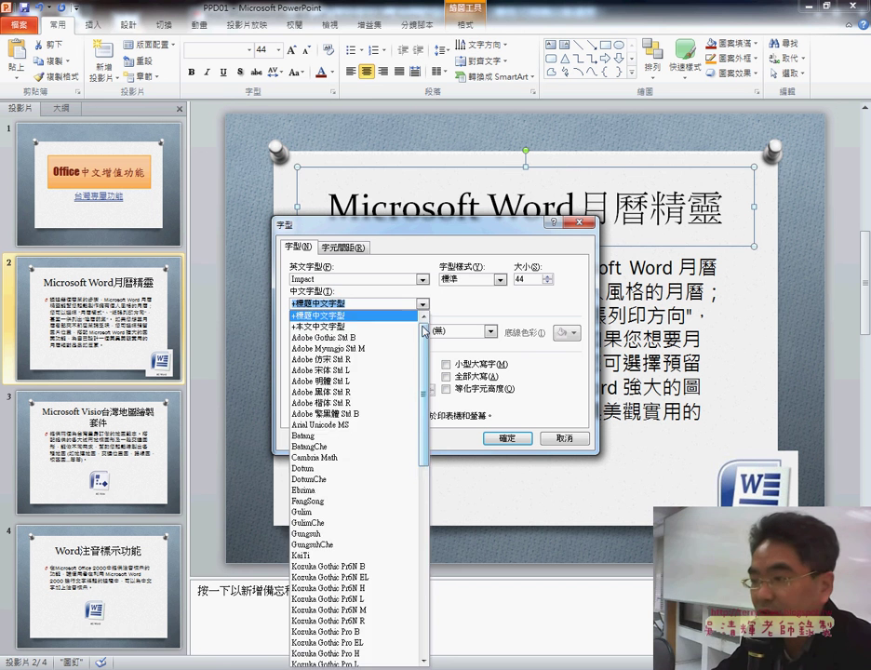
drag(426, 332, 425, 522)
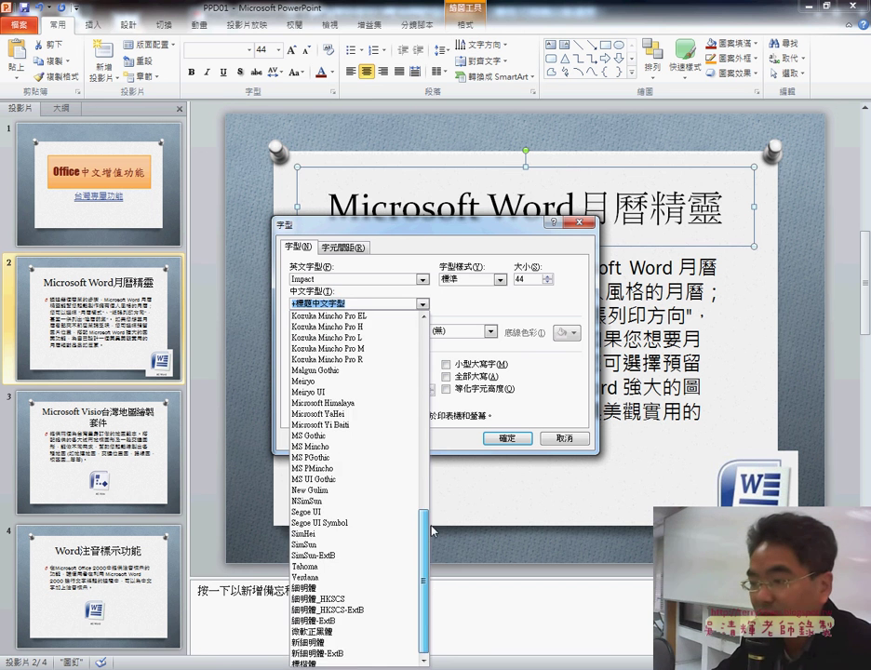
click(363, 661)
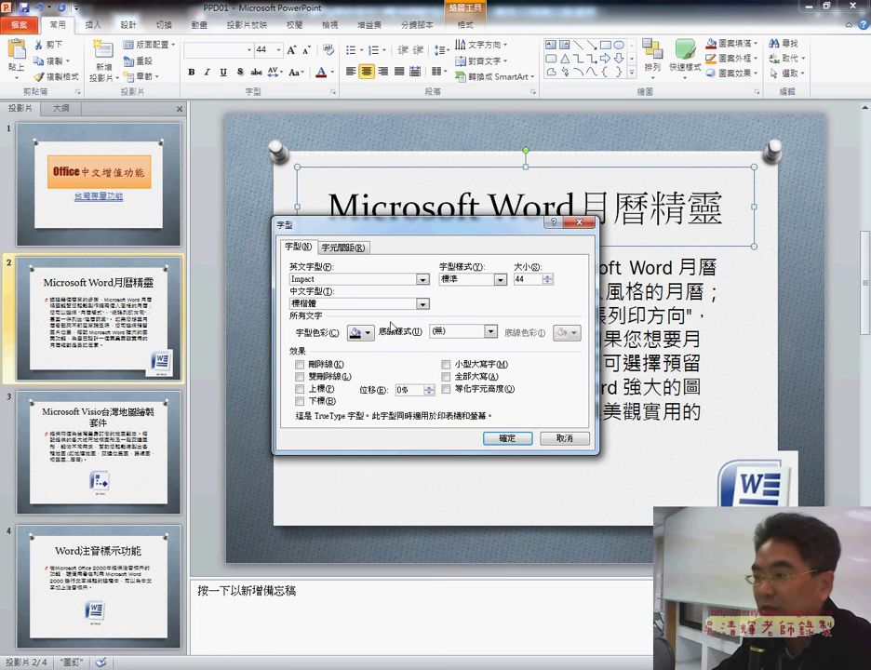
double_click(528, 279)
text(36)
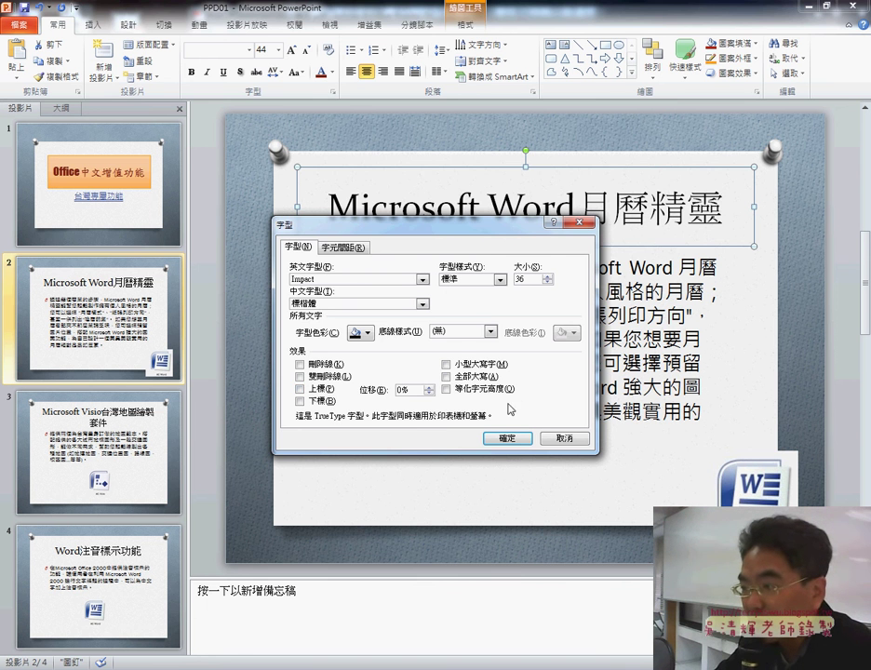
key(Return)
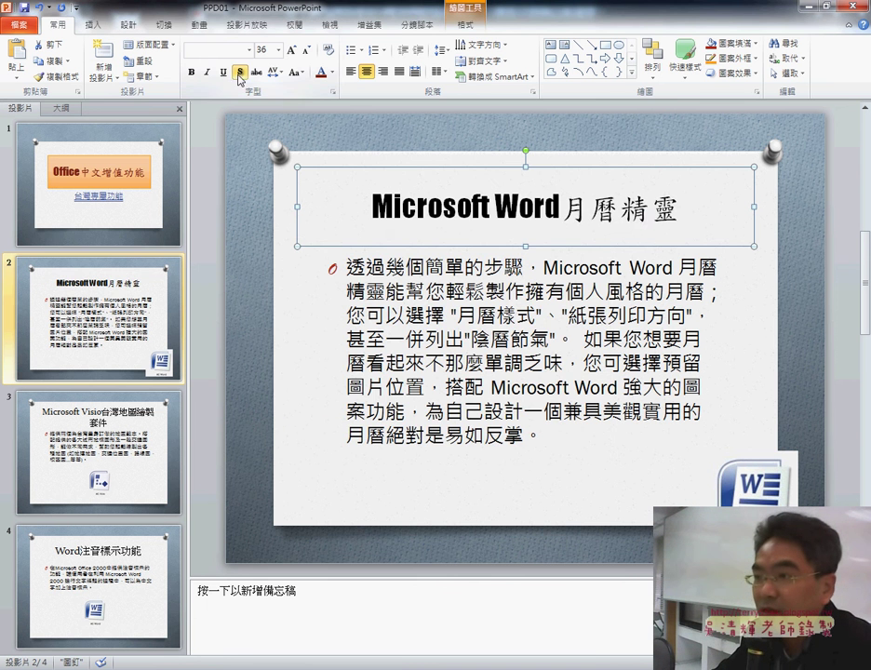
Color the slide 2 title dark red, then bring the exam PDF forward
click(331, 72)
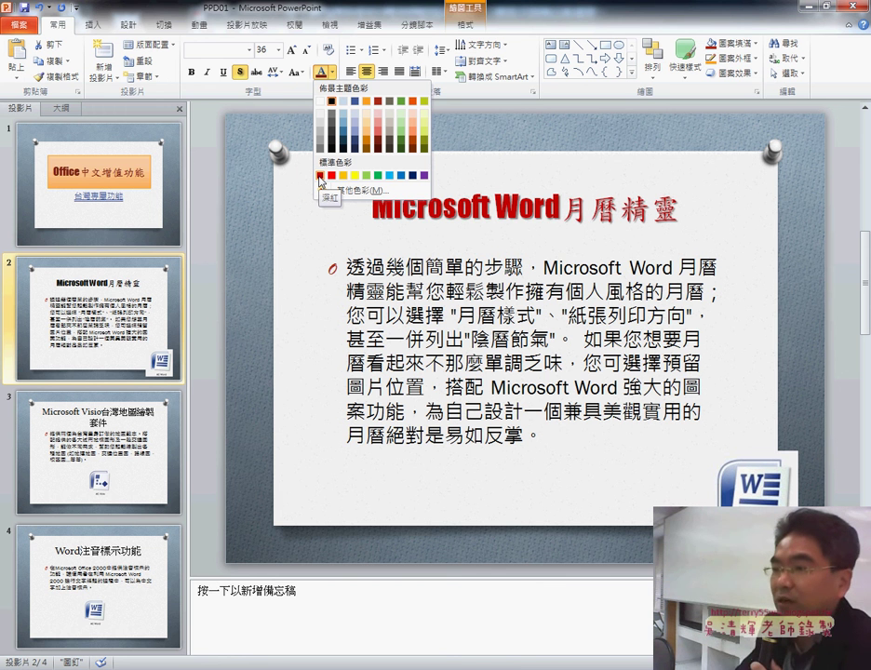
click(320, 179)
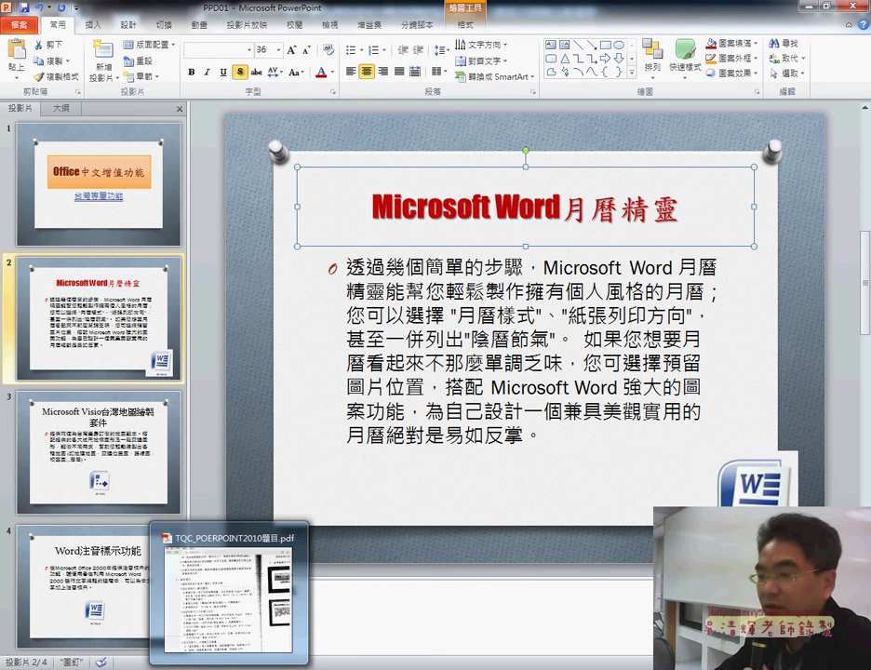
click(218, 596)
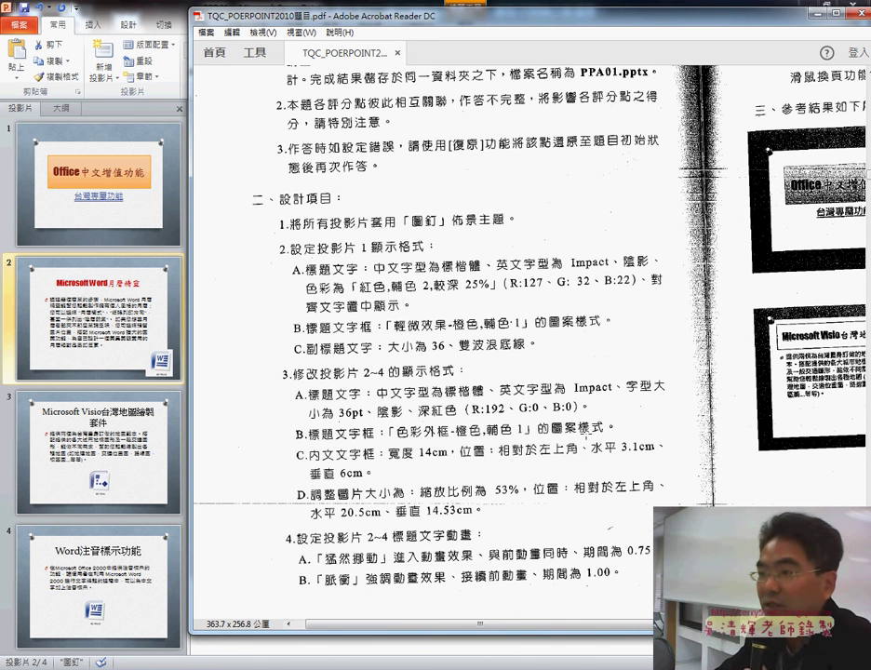
Apply the 色彩外框-橙色,輔色1 orange-outline shape style to slide 2's title box
click(119, 350)
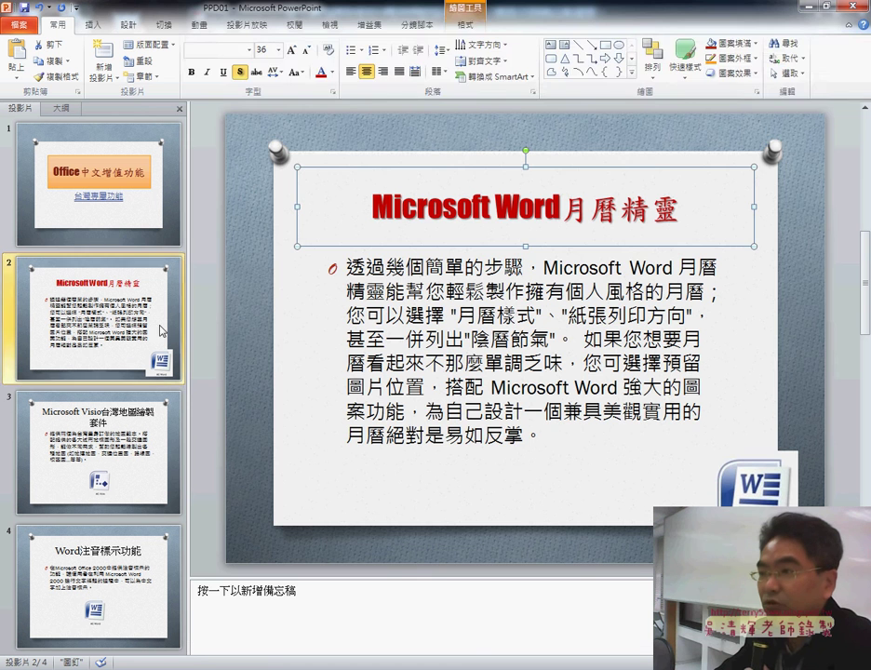
click(463, 30)
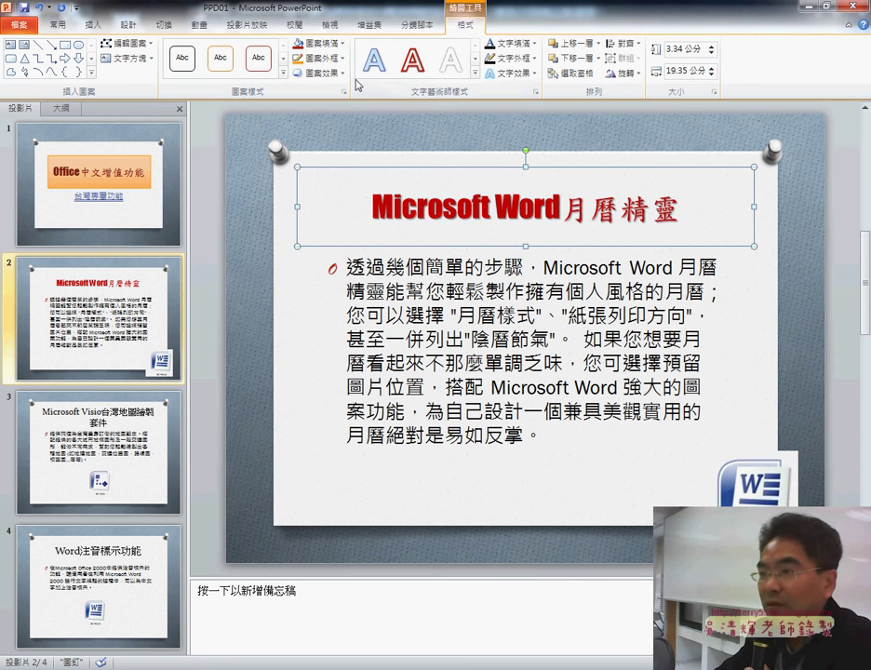
click(283, 72)
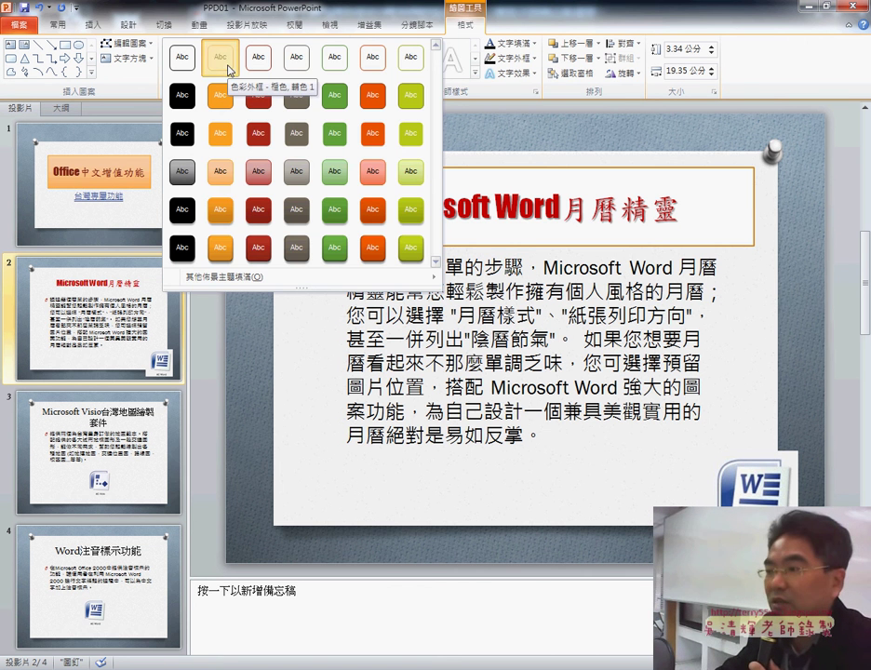
click(228, 69)
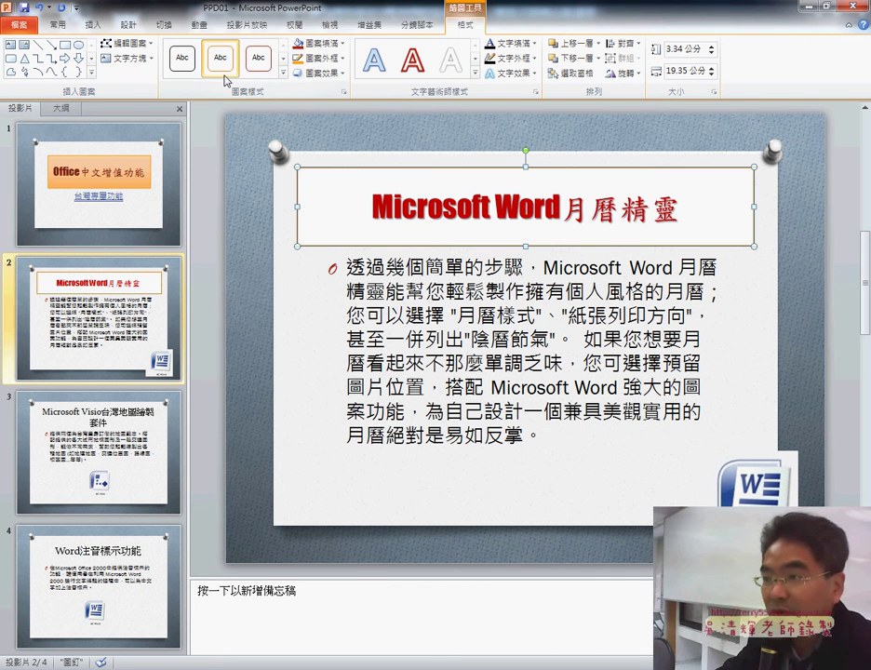
click(283, 72)
click(233, 94)
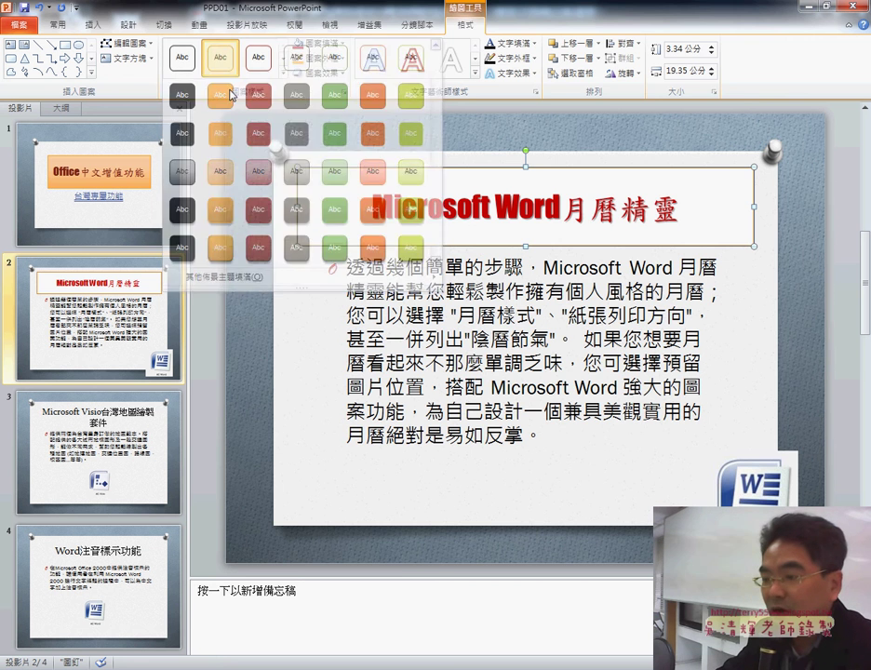
key(alt+Tab)
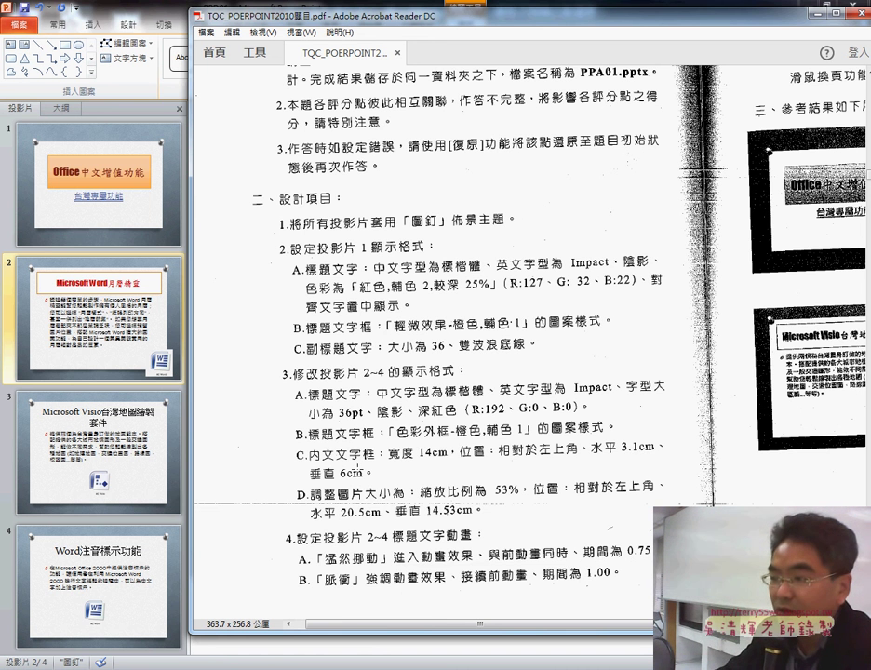
Set the width of slide 2's body text box to 14 cm
key(alt+Tab)
click(372, 249)
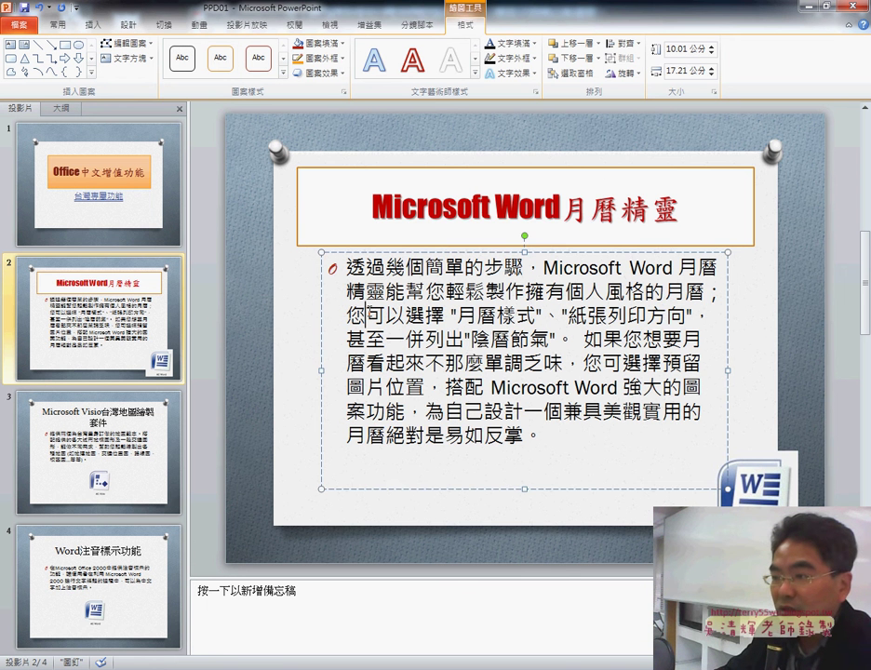
right_click(372, 253)
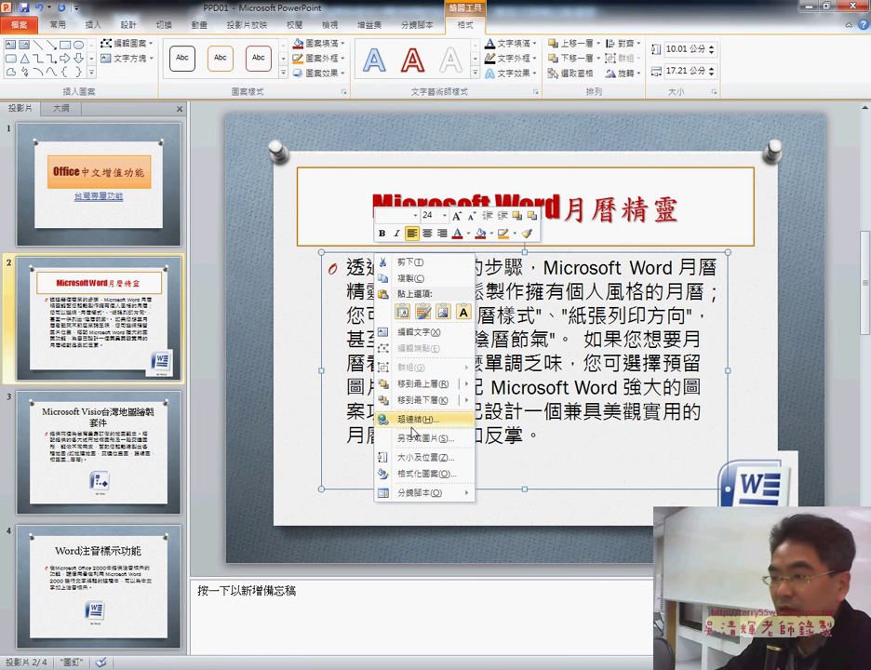
click(415, 459)
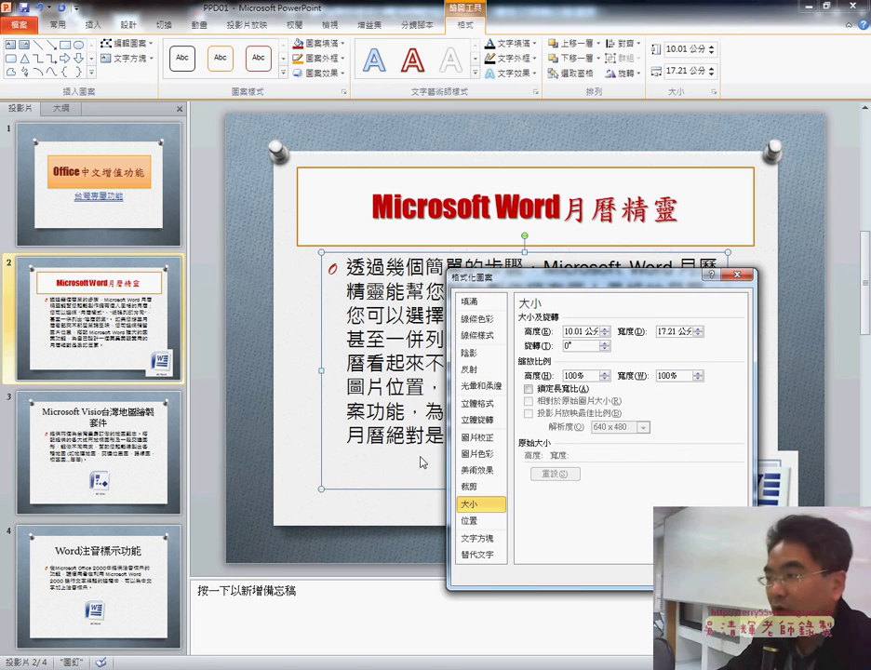
double_click(678, 332)
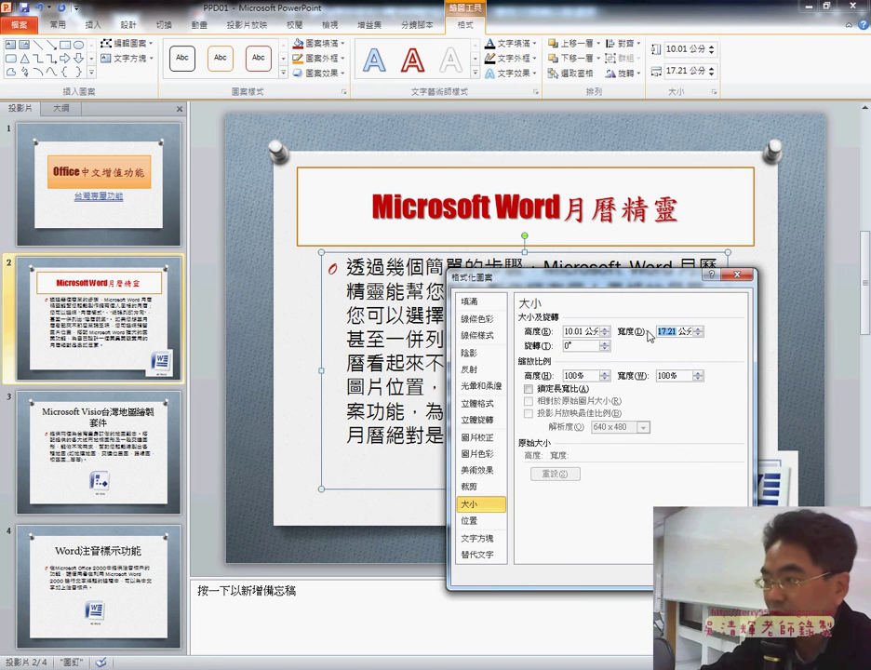
text(14)
Position the body text box at 3.1 cm horizontal and 6 cm vertical
drag(605, 282, 360, 363)
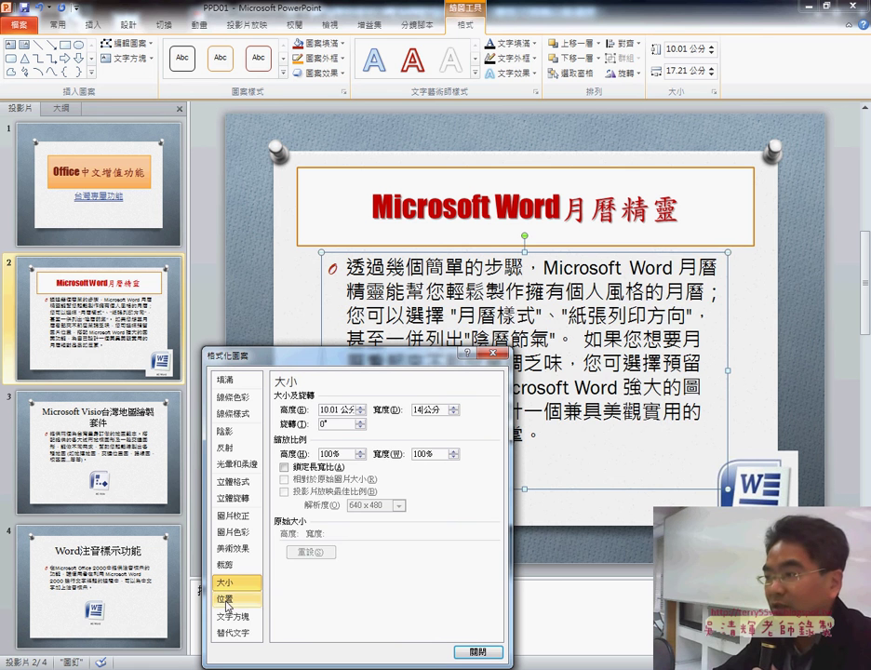
click(227, 600)
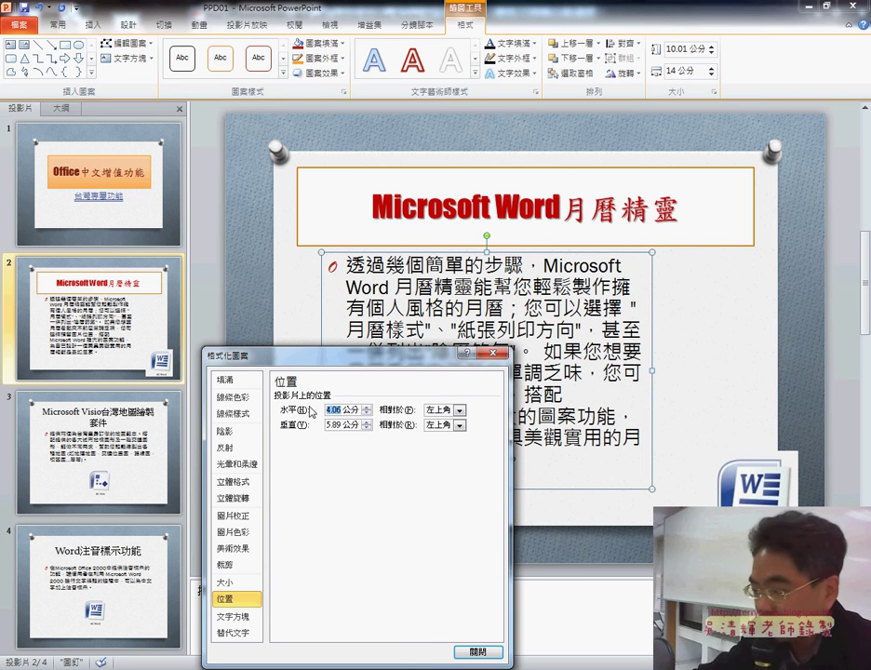
text(3.1)
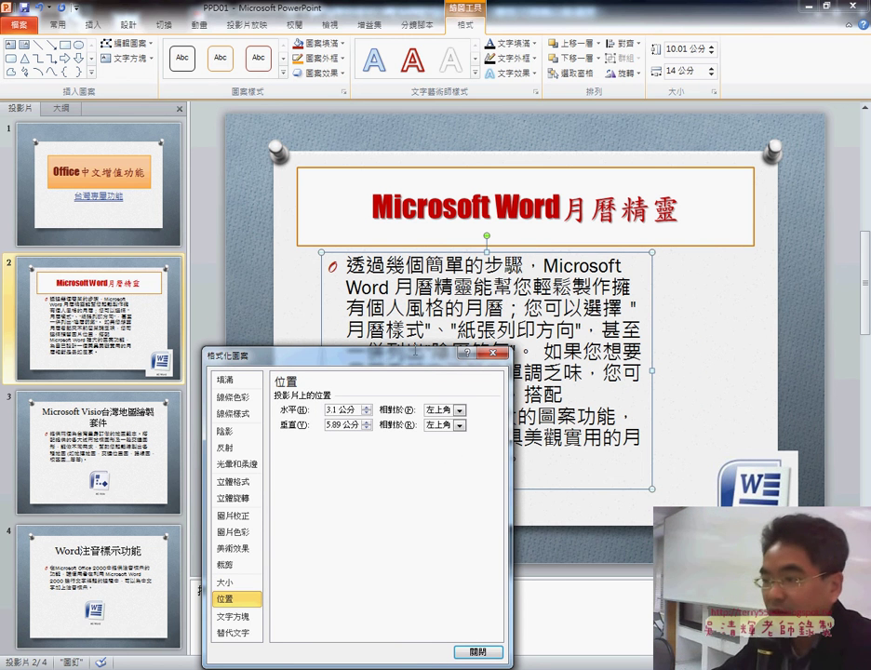
key(Tab)
key(alt+Tab)
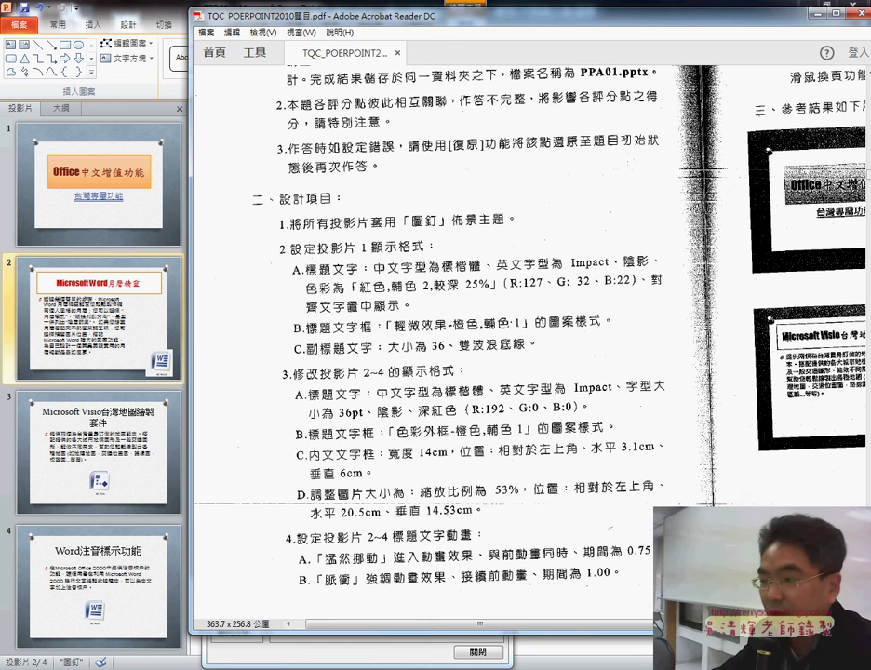
key(alt+Tab)
double_click(334, 425)
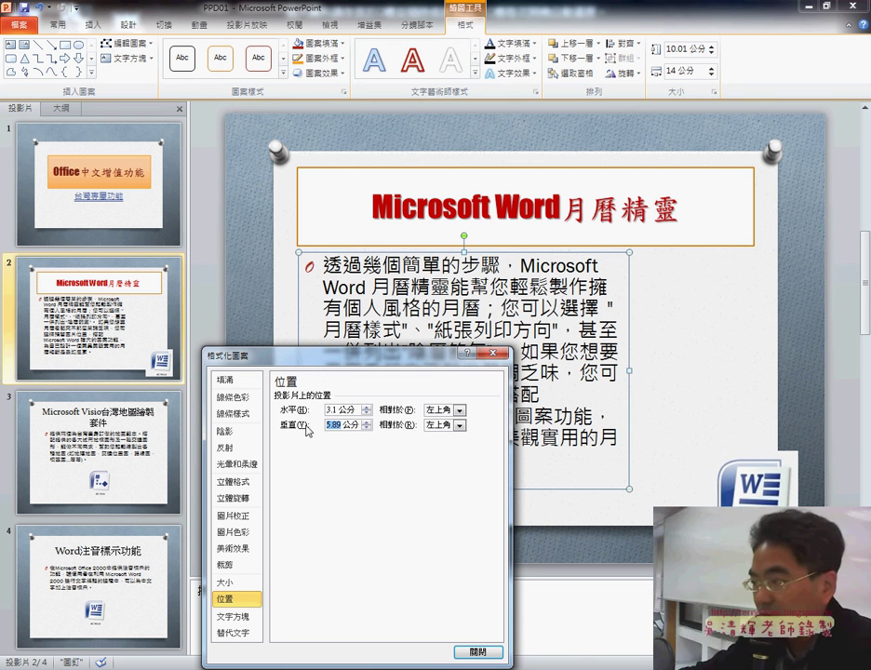
text(6)
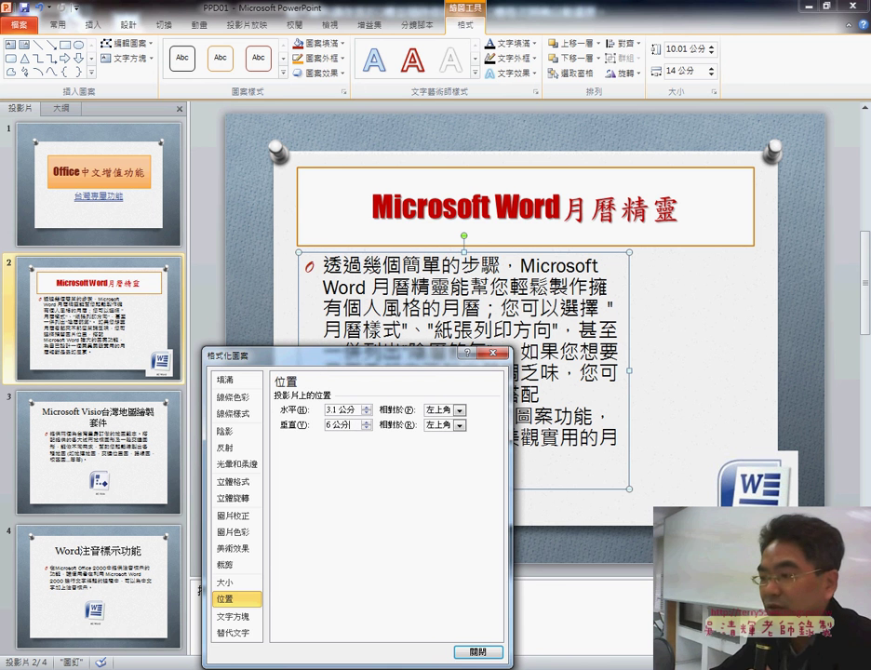
click(478, 651)
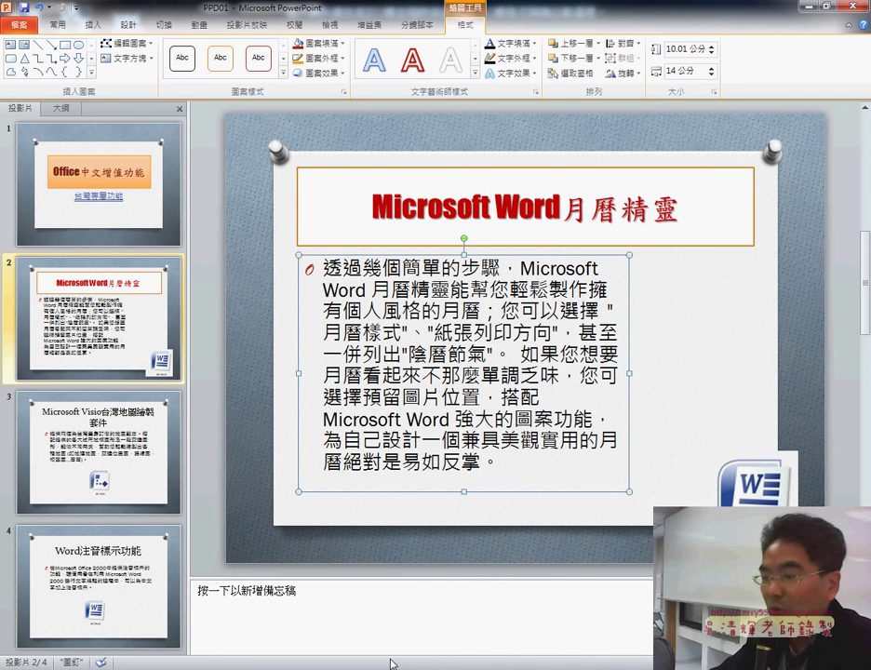
key(alt+Tab)
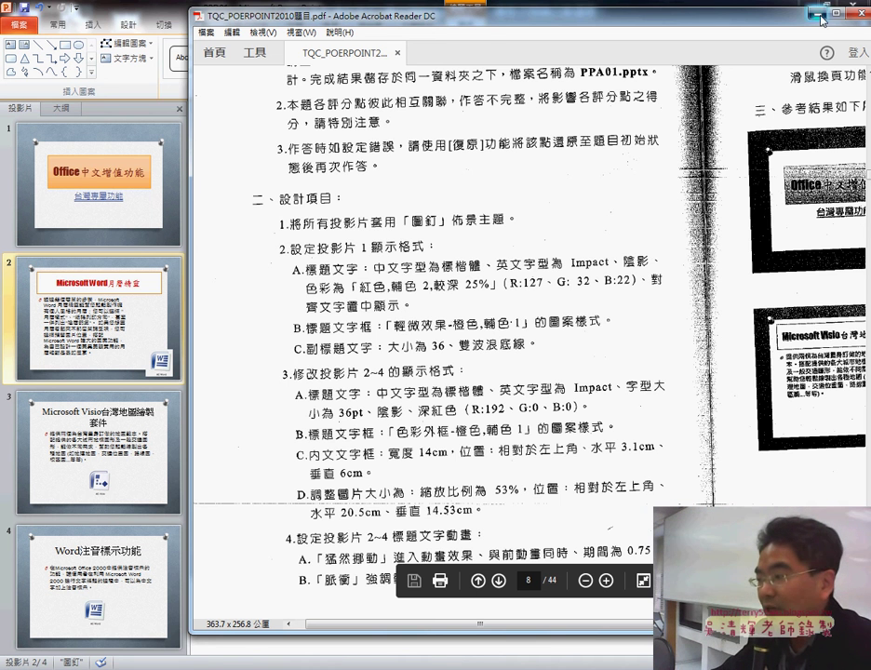
Scale the Word picture on slide 2 to 53% with aspect ratio locked
key(alt+Tab)
right_click(761, 501)
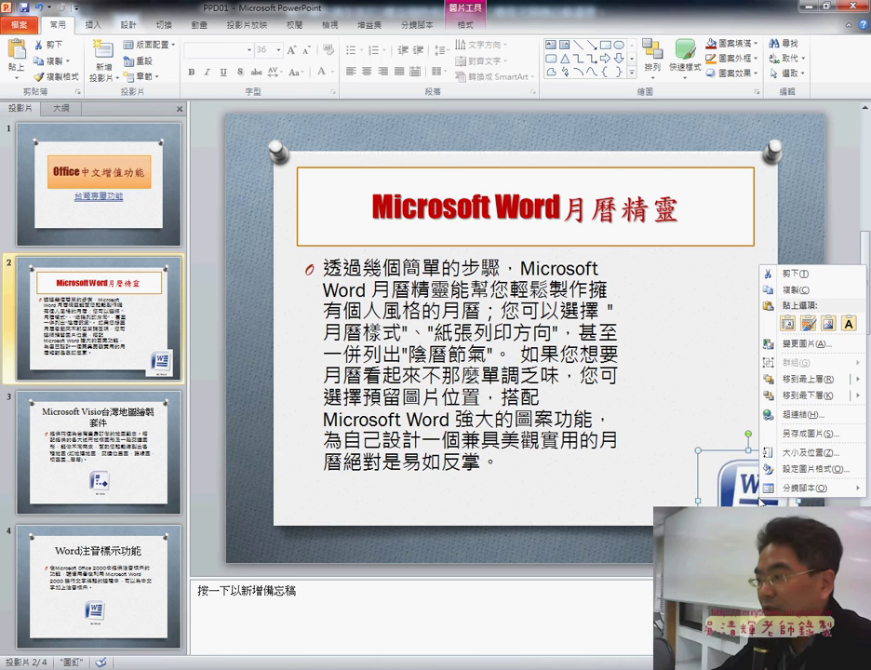
click(798, 452)
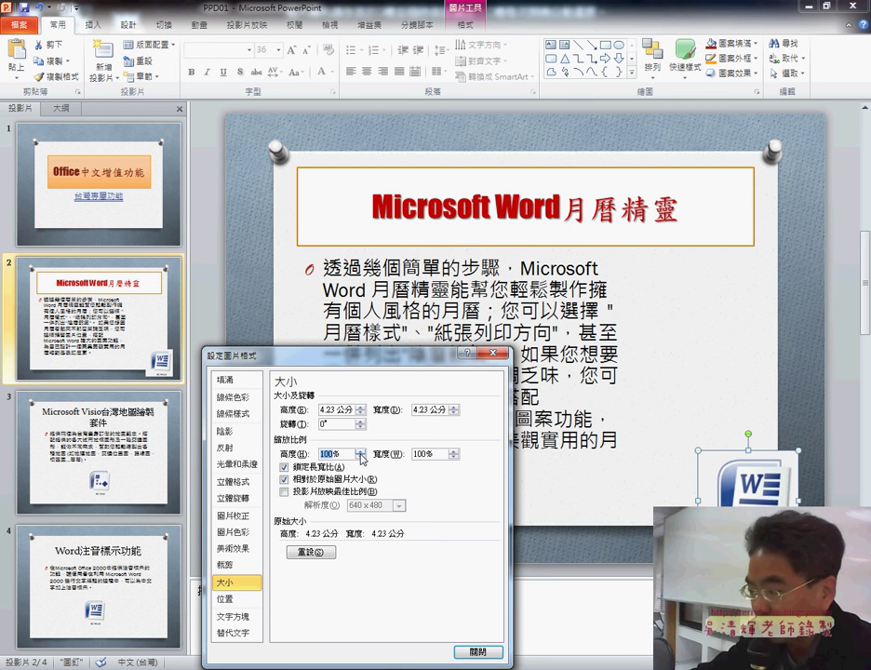
text(50)
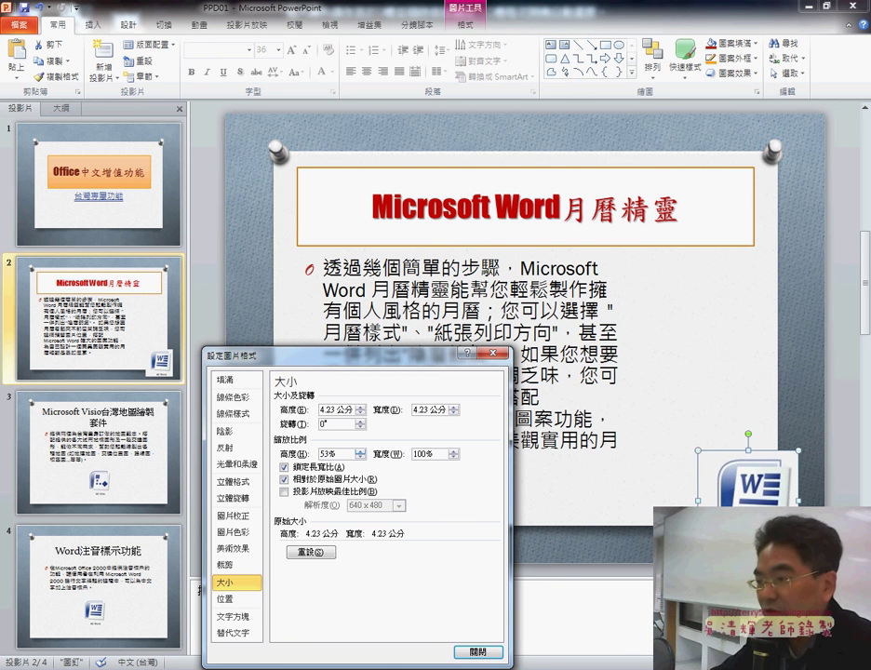
click(439, 456)
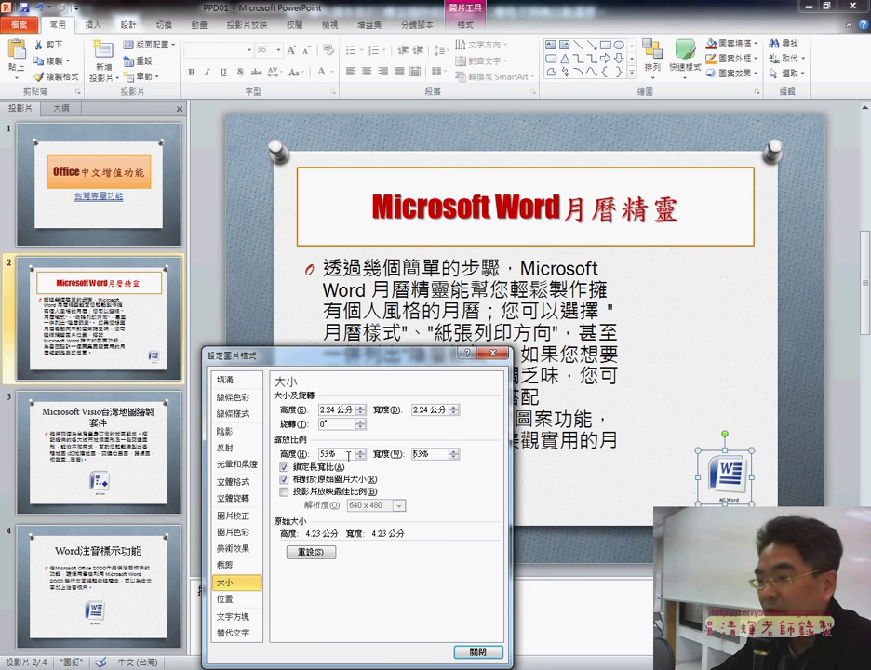
Place the Word picture at 20.5 cm horizontal and 14.53 cm vertical
click(225, 598)
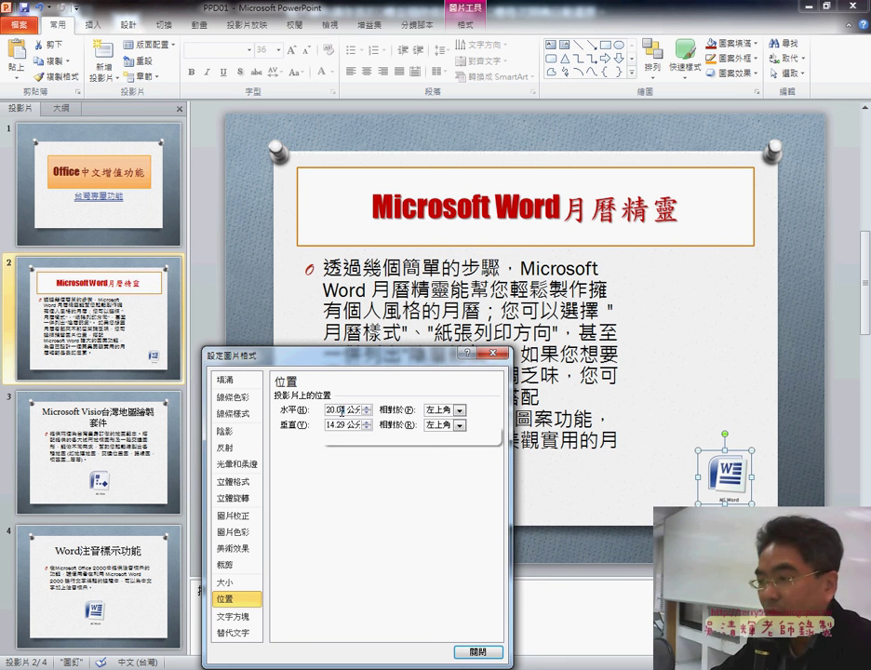
text(5)
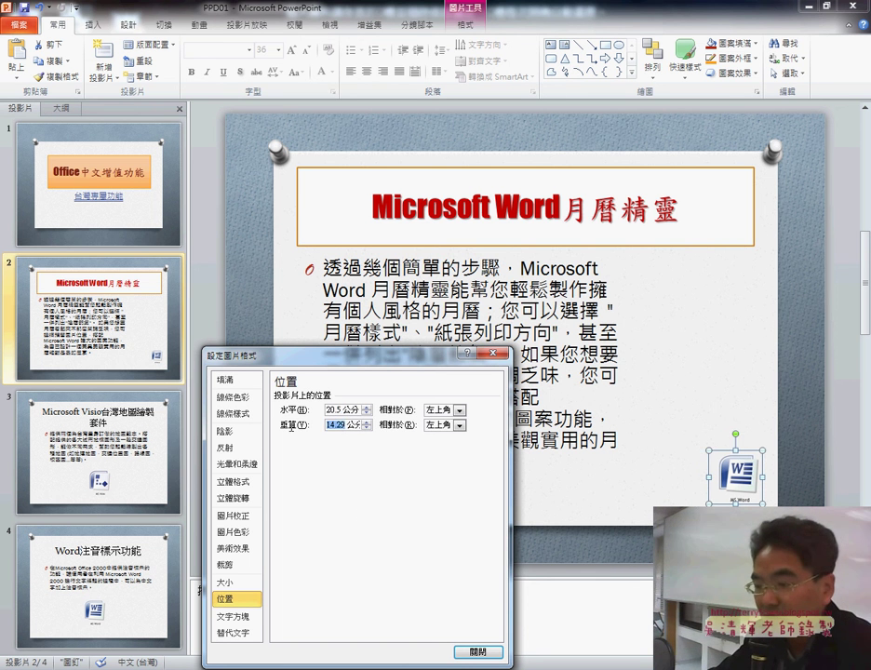
key(alt+Tab)
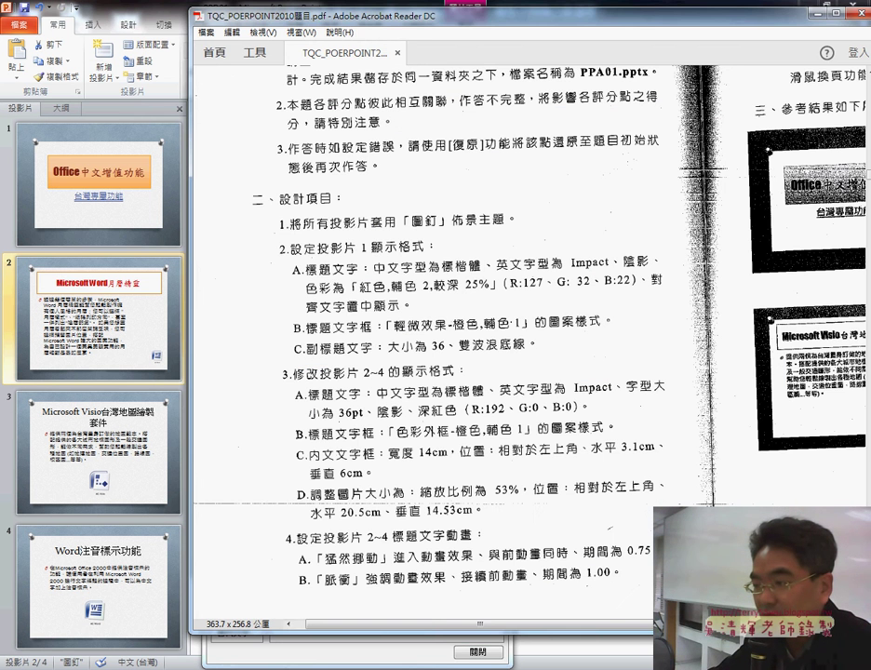
key(alt+Tab)
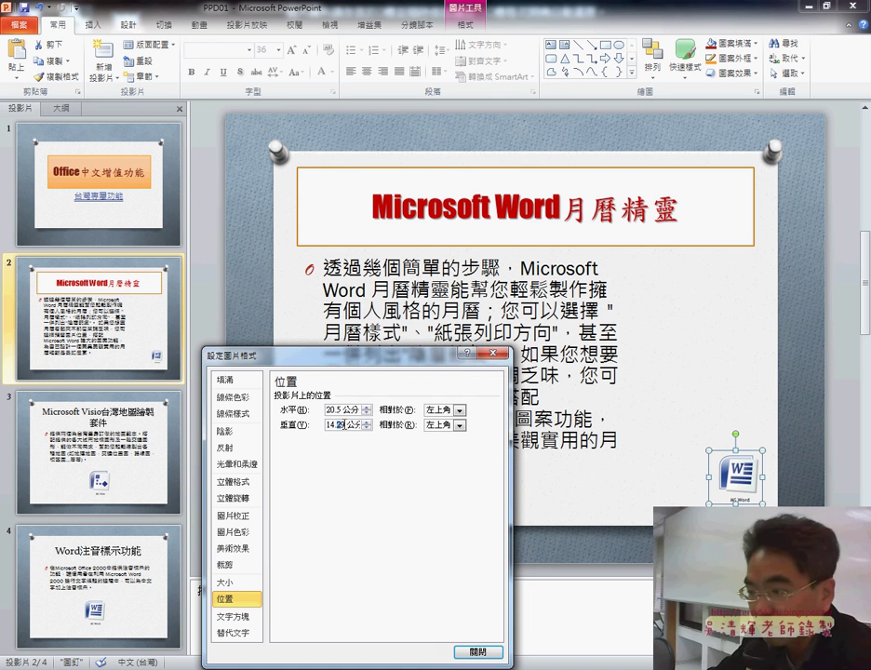
mouse_move(343, 426)
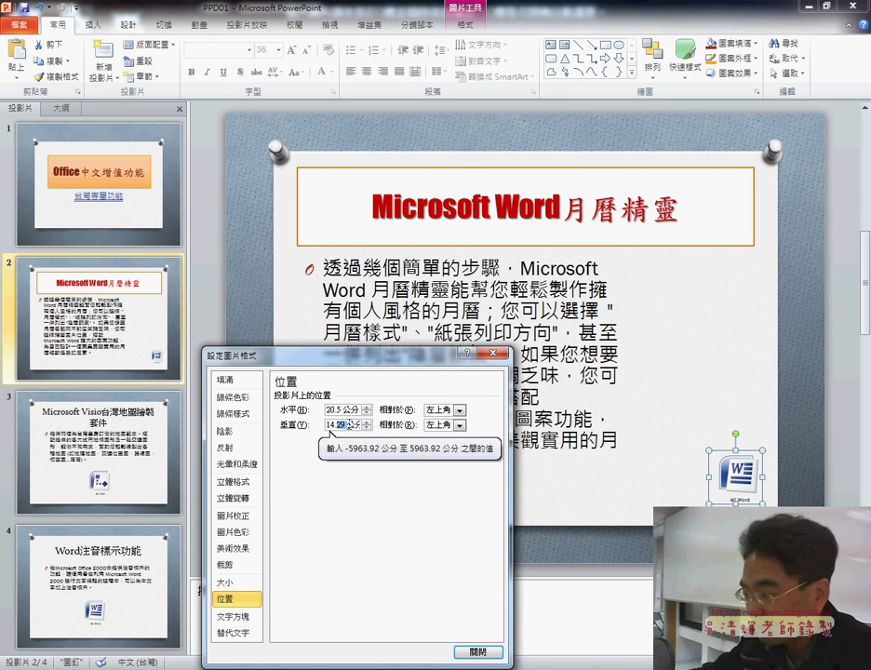
text(53)
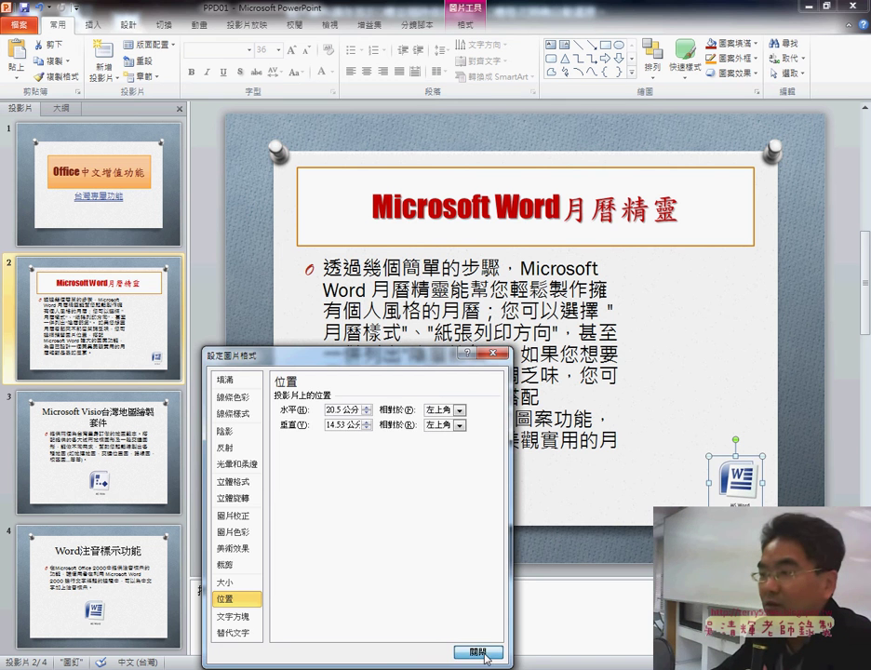
key(Return)
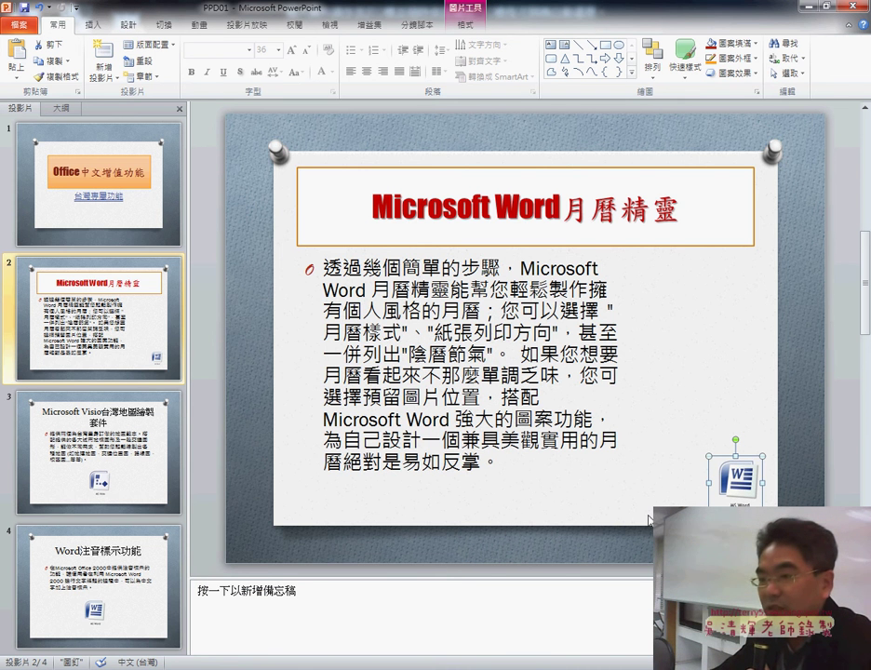
Browse back and forth between slides 2, 3 and 4 to compare their pictures
click(128, 485)
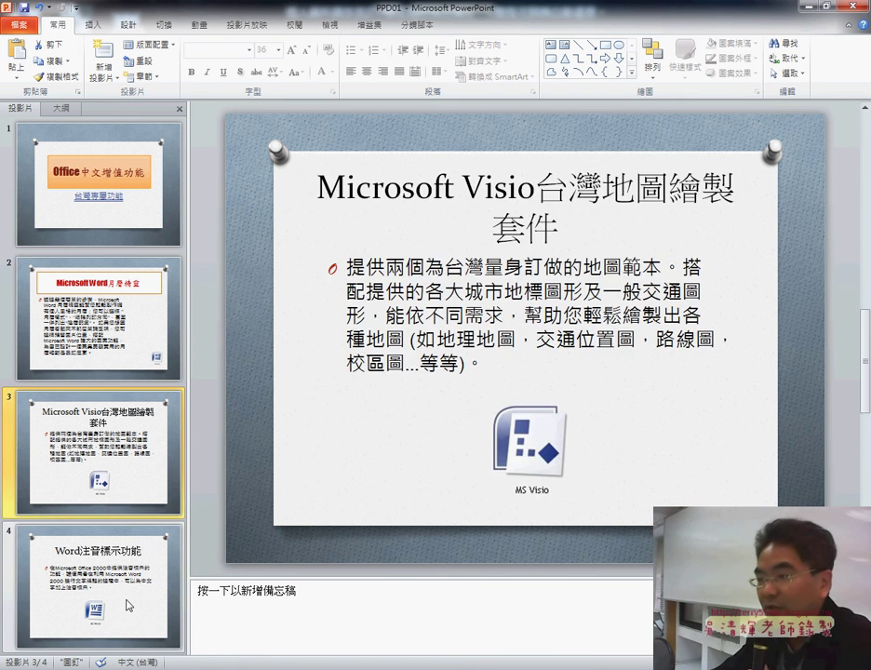
key(Down)
click(132, 475)
key(Down)
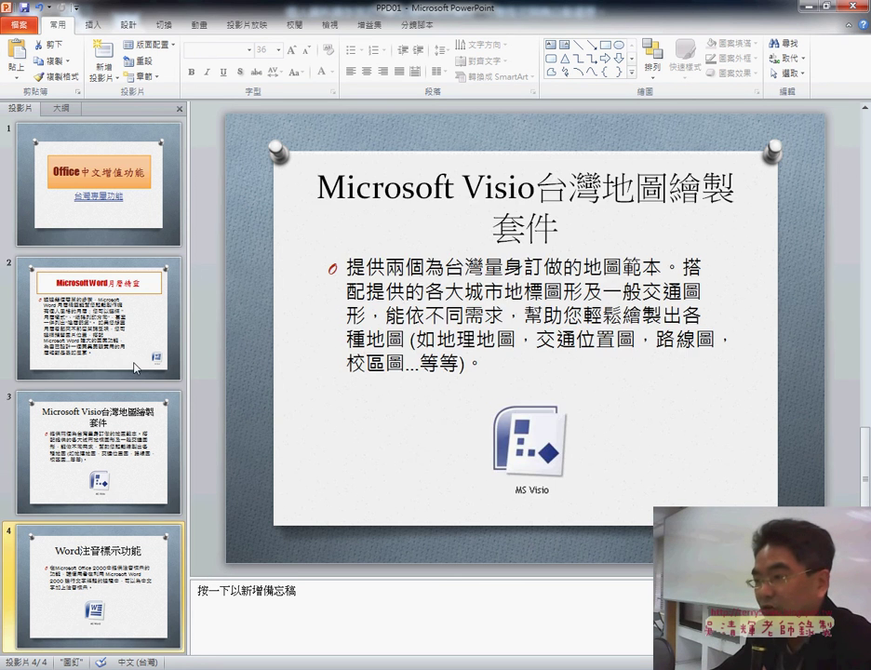
click(134, 359)
key(Down)
click(107, 595)
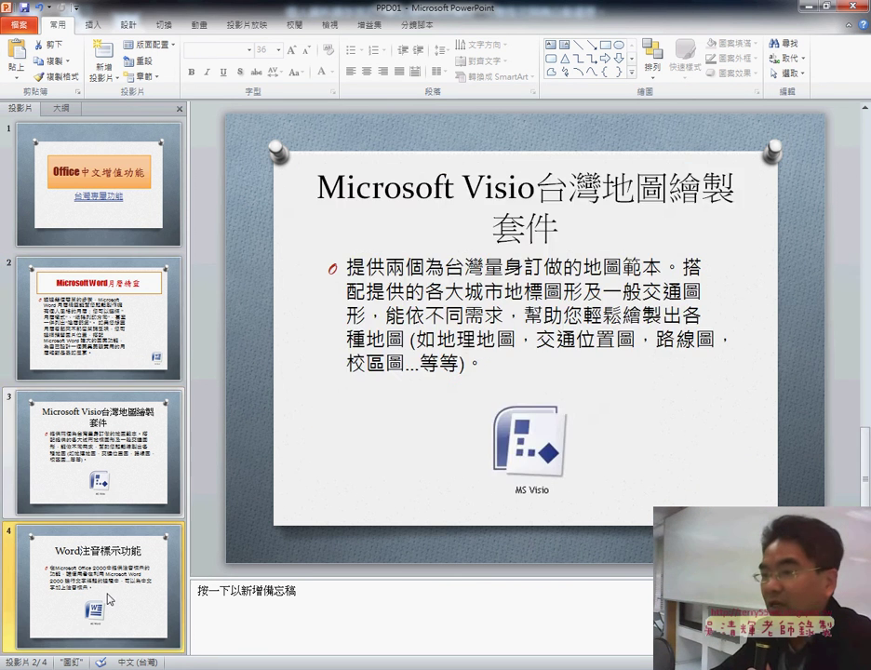
click(107, 330)
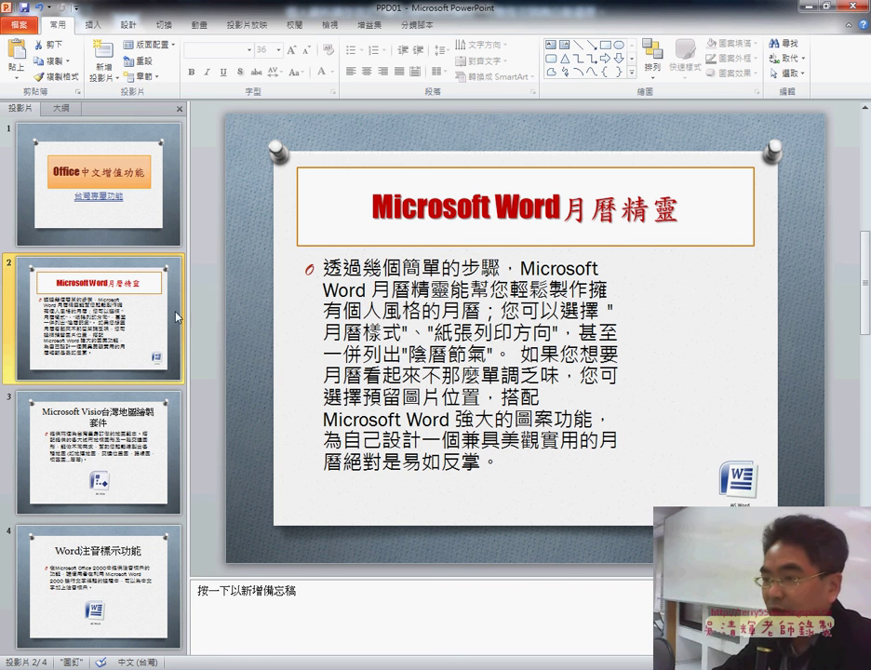
Replace slide 4's picture with a copy of slide 2's resized Word picture
click(739, 491)
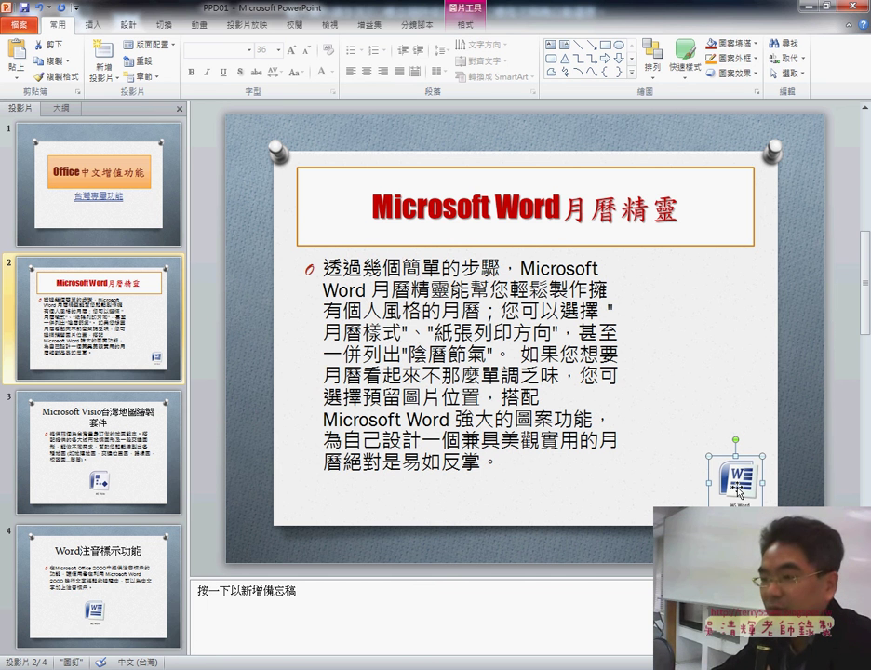
click(97, 437)
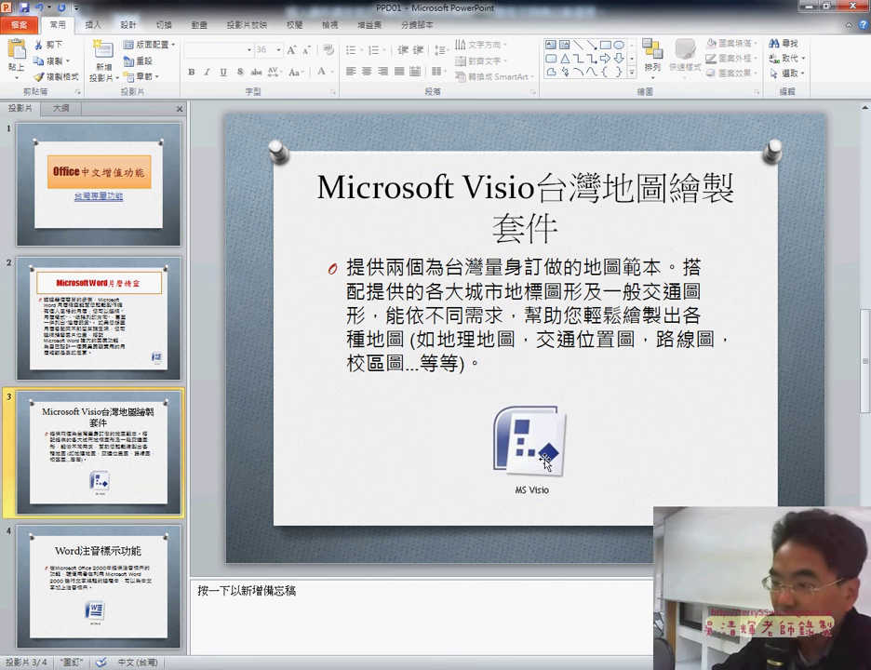
click(546, 463)
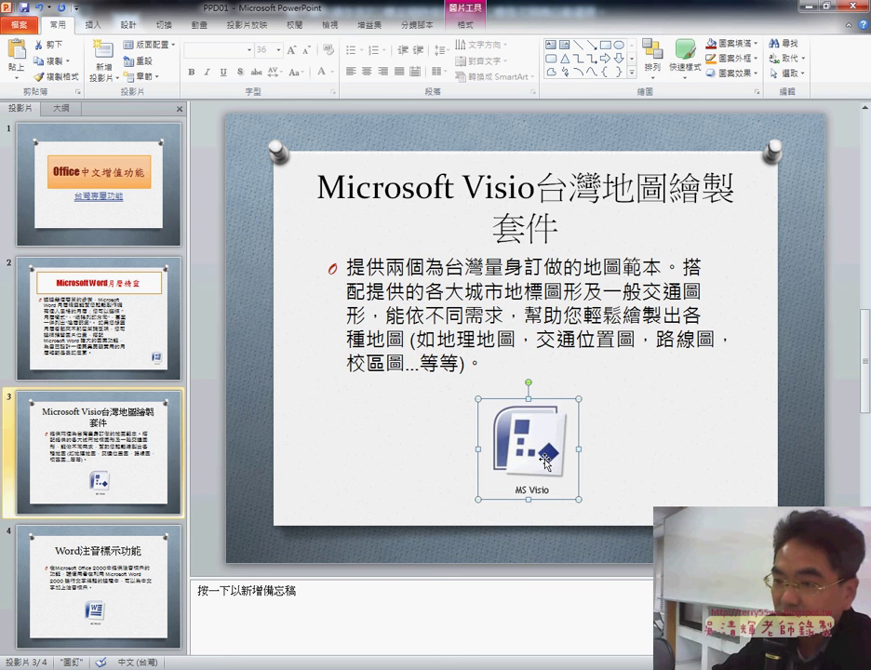
click(128, 591)
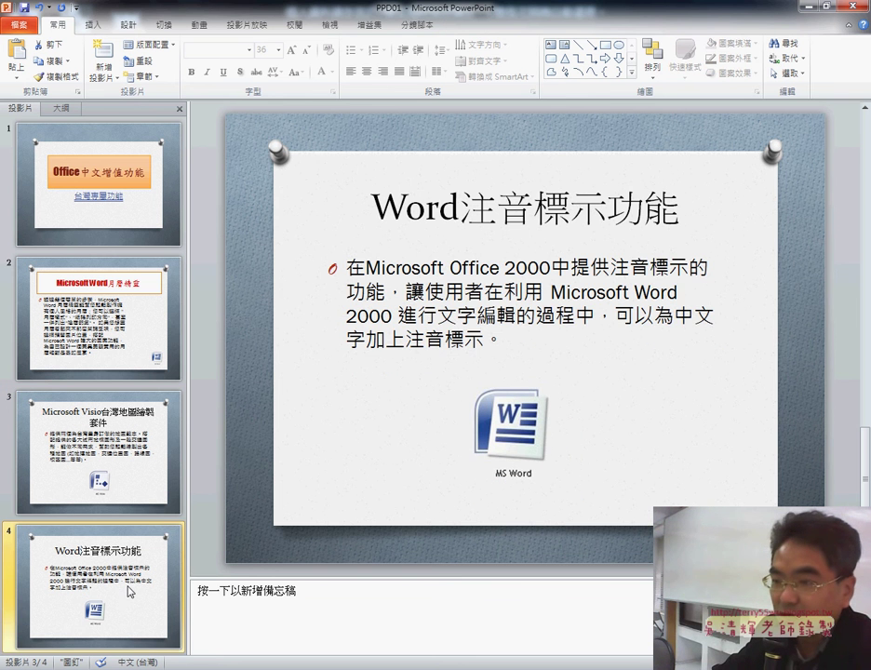
click(151, 351)
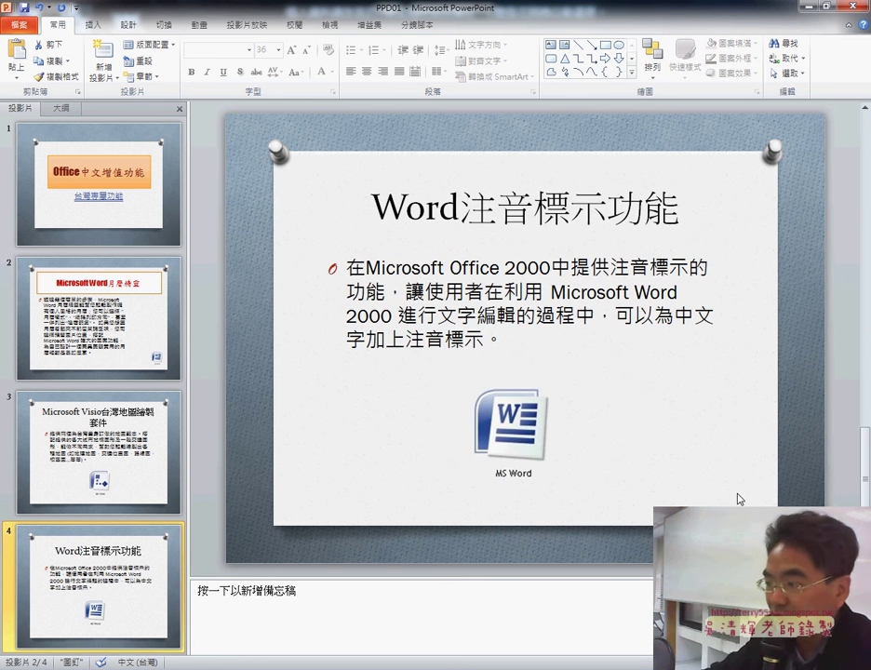
click(530, 452)
key(ctrl+x)
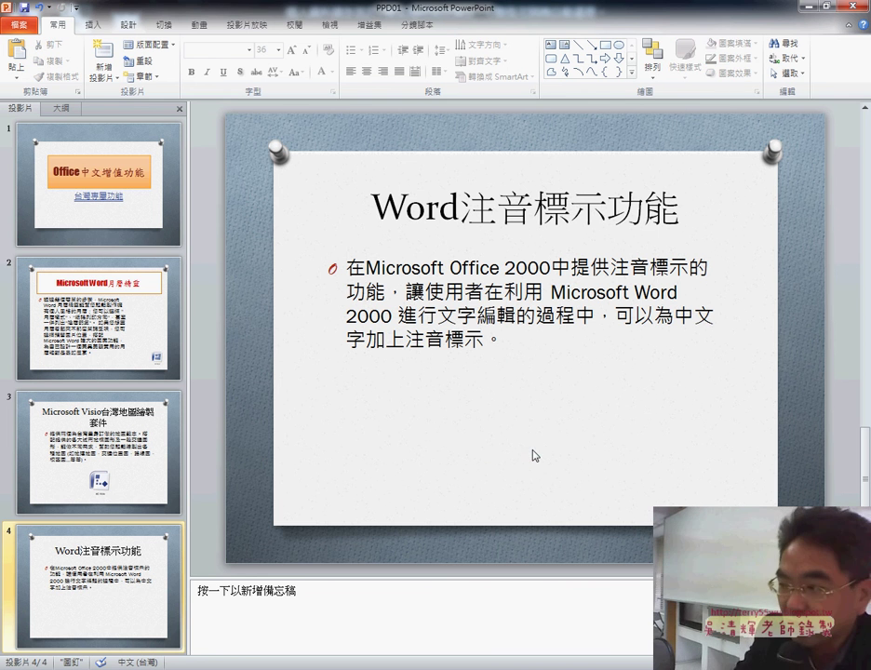
key(ctrl+v)
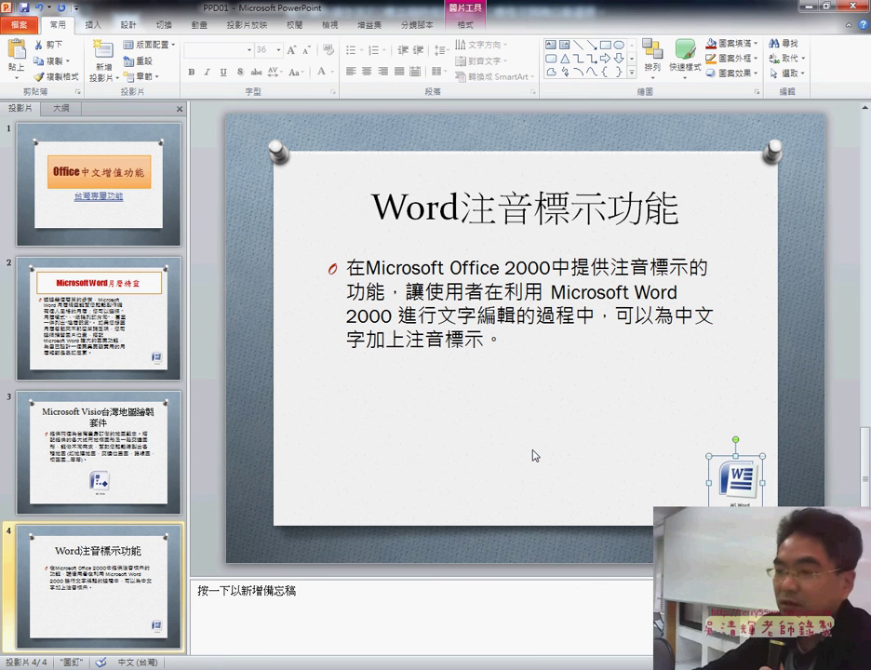
Browse slides 2 and 3 of the 106 sample deck
click(93, 447)
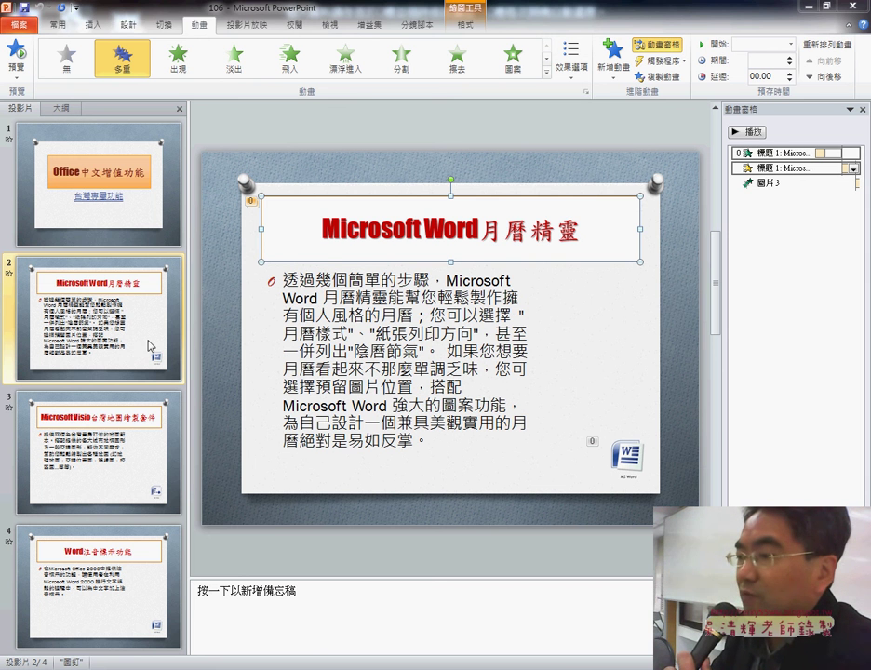
click(94, 264)
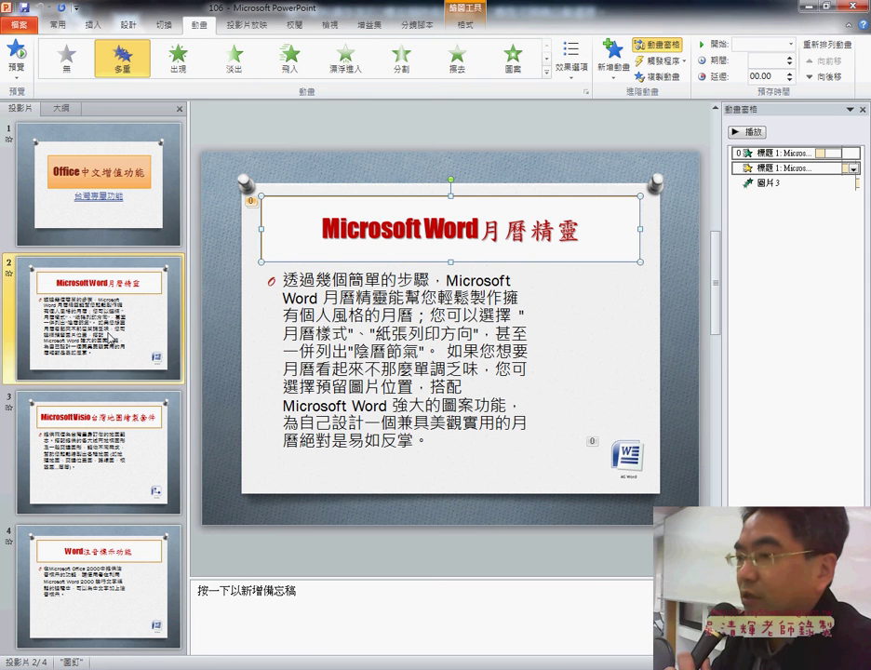
click(102, 446)
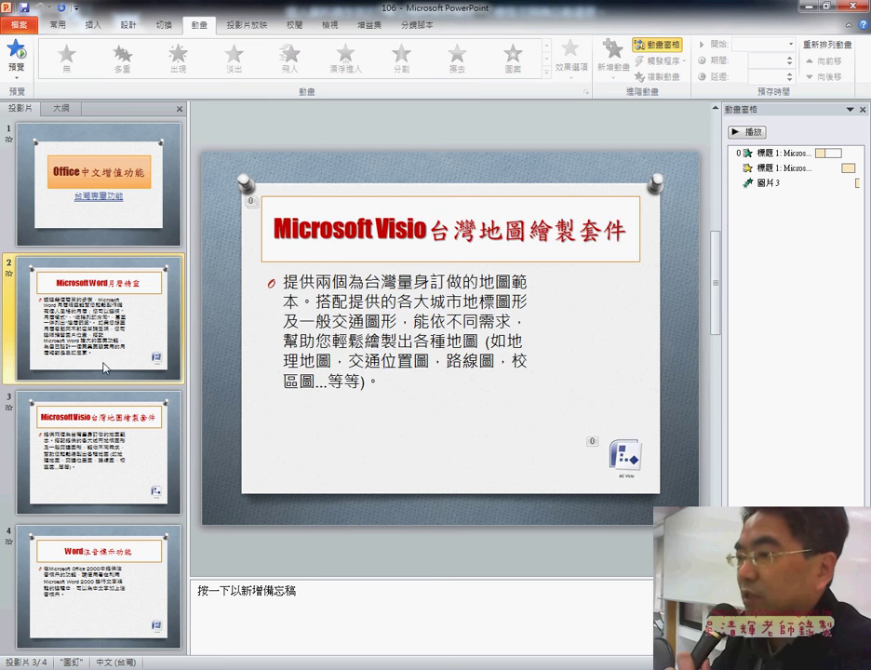
click(110, 351)
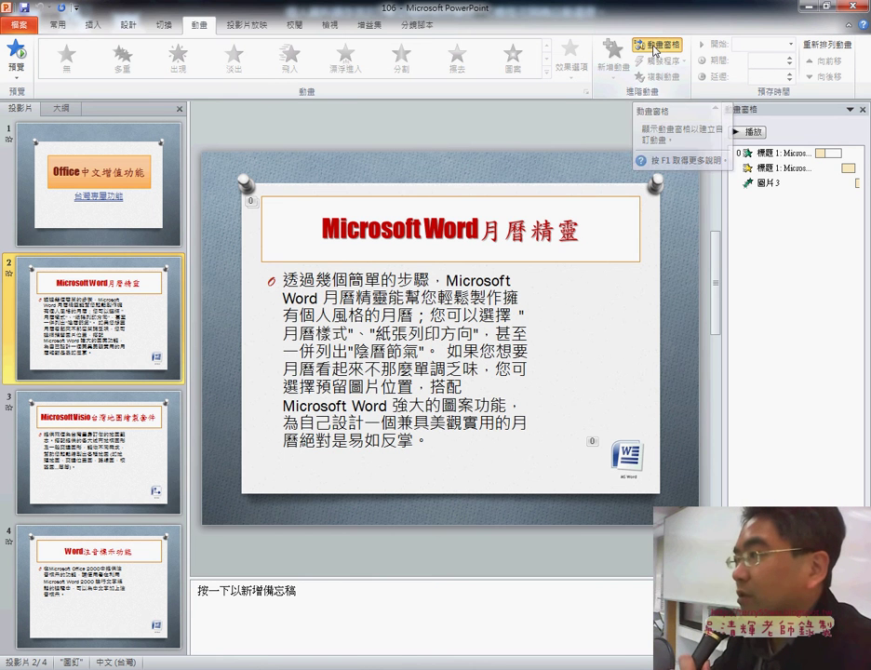
Toggle the Animation Pane to review slide 2's animation list, then bring up the exam PDF
click(658, 46)
click(661, 47)
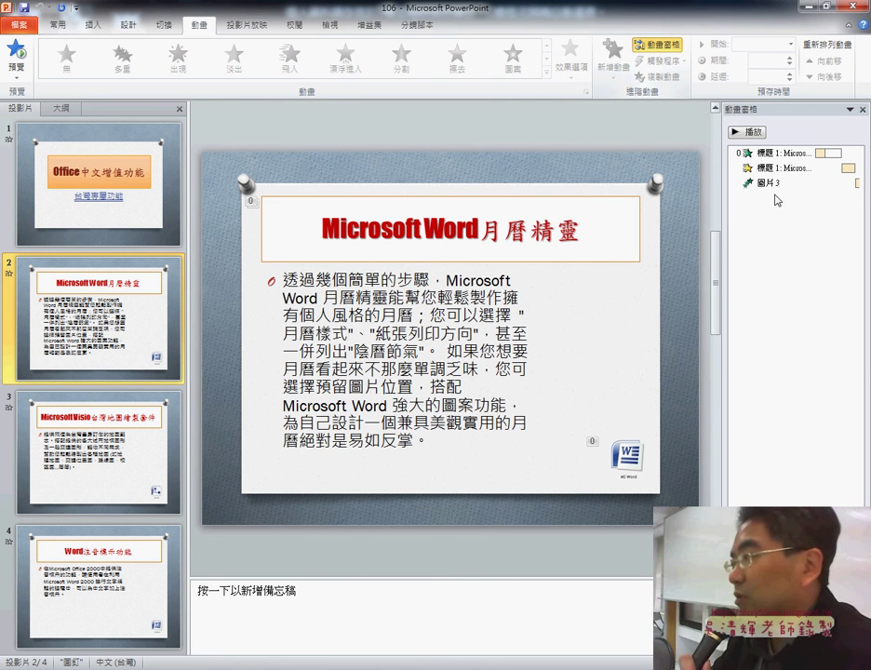
click(658, 46)
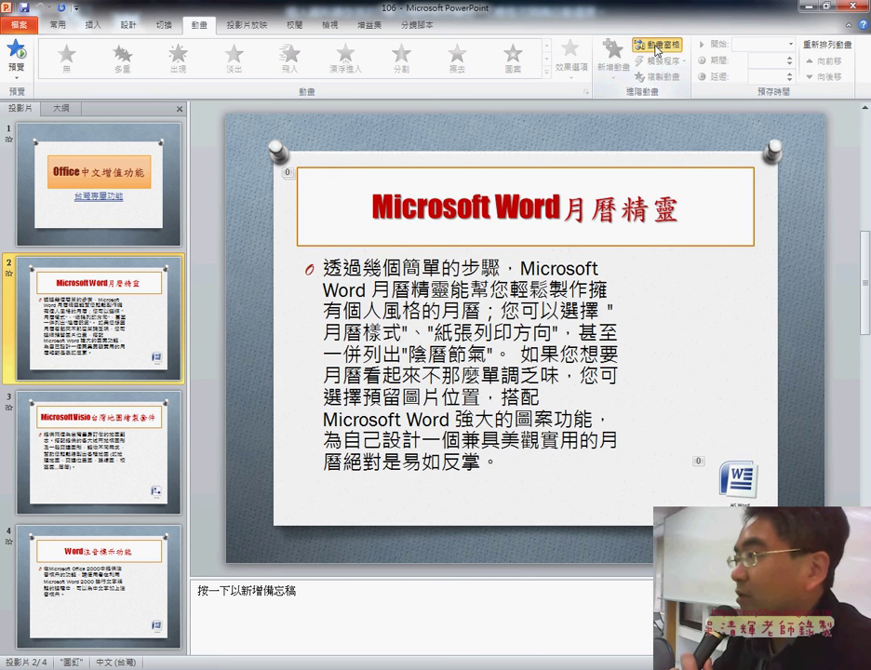
click(658, 46)
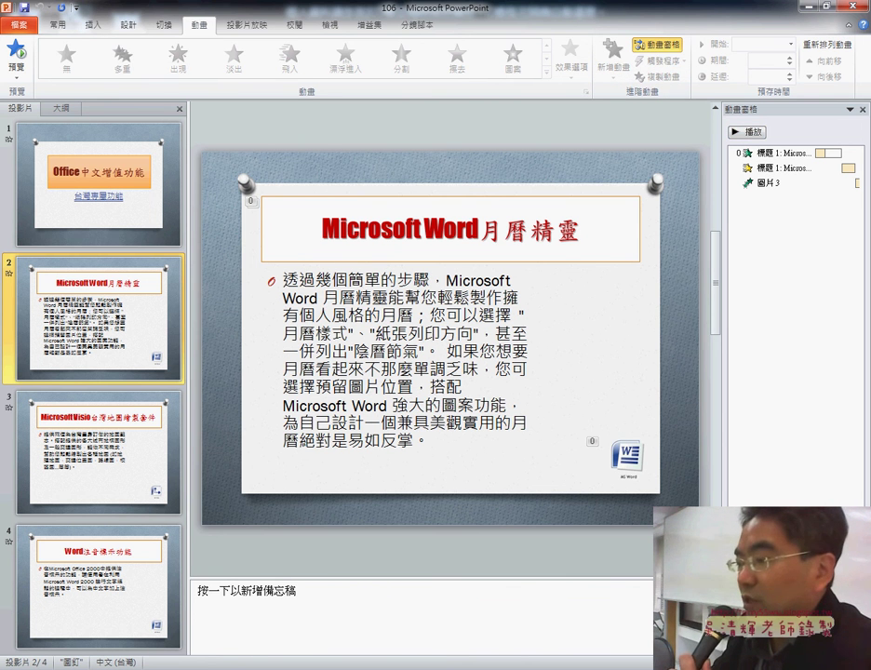
click(233, 587)
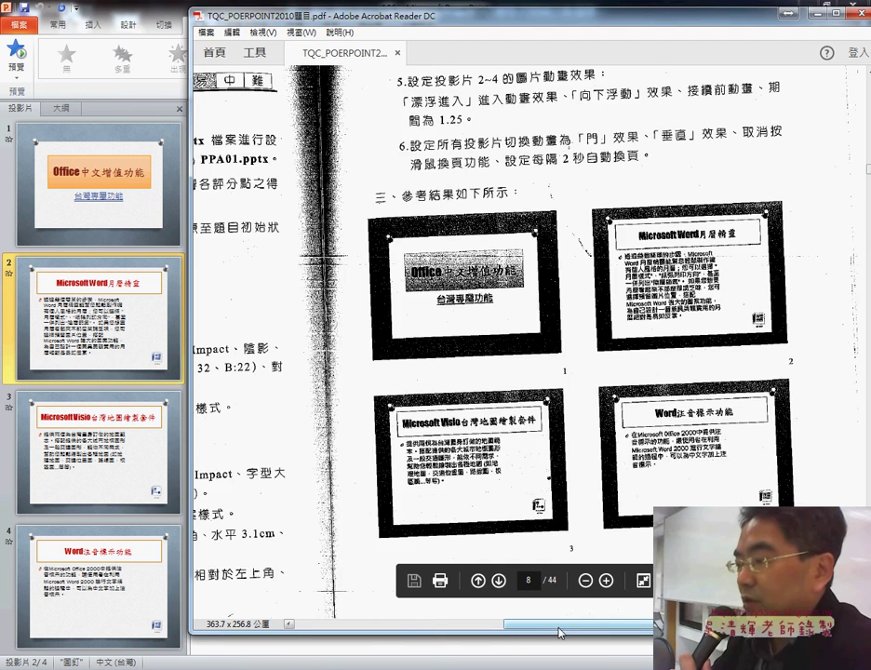
Scroll through the PDF's design items and reference slide thumbnails, then minimize Acrobat Reader
drag(558, 633, 372, 633)
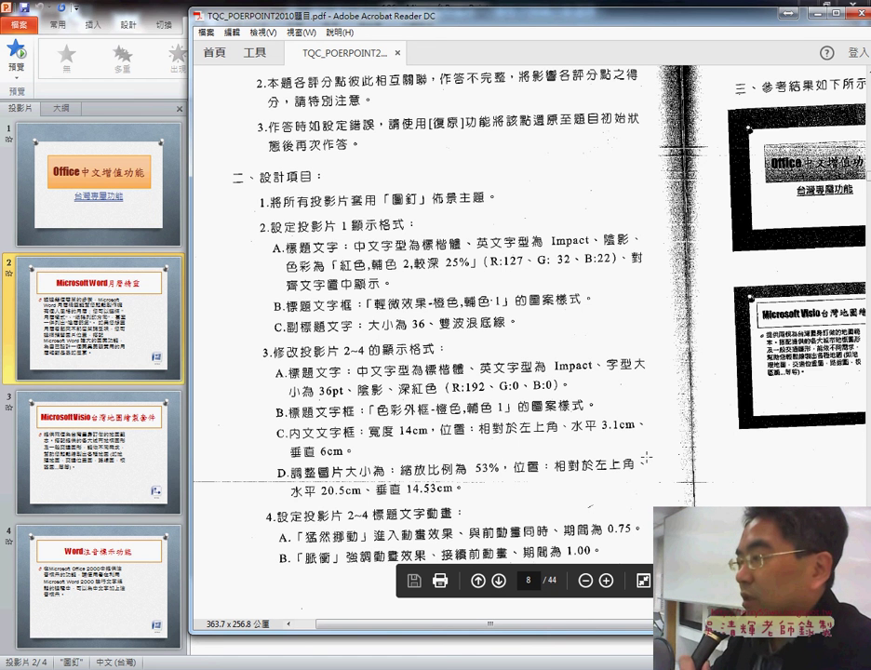
scroll(699, 449, right, 5)
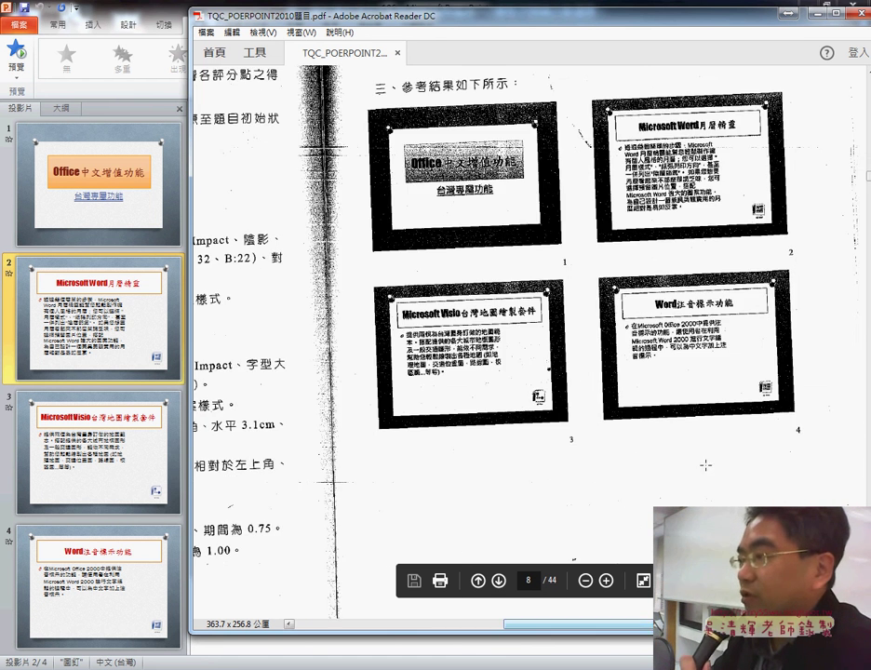
scroll(699, 450, up, 1)
scroll(581, 159, up, 1)
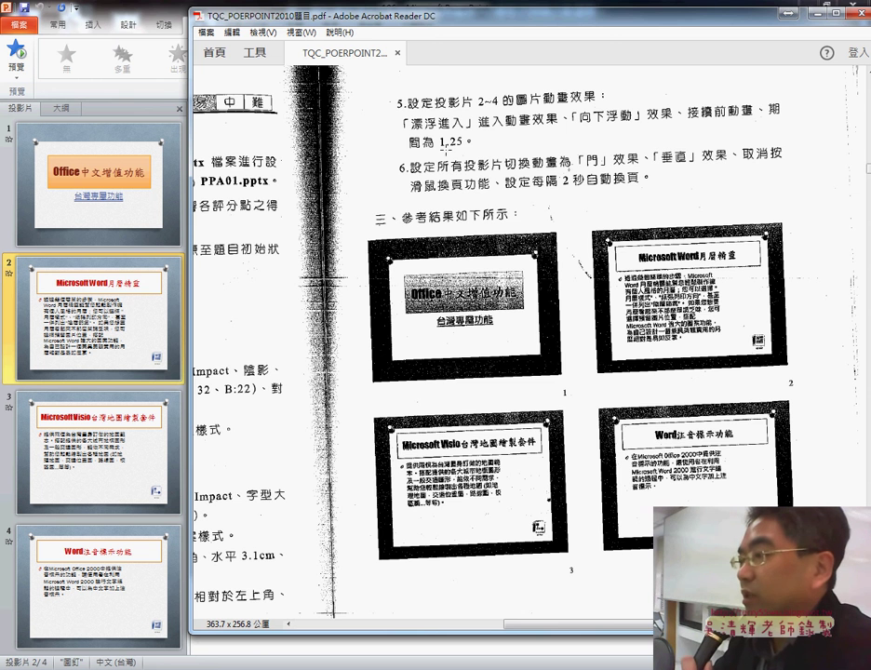
click(817, 12)
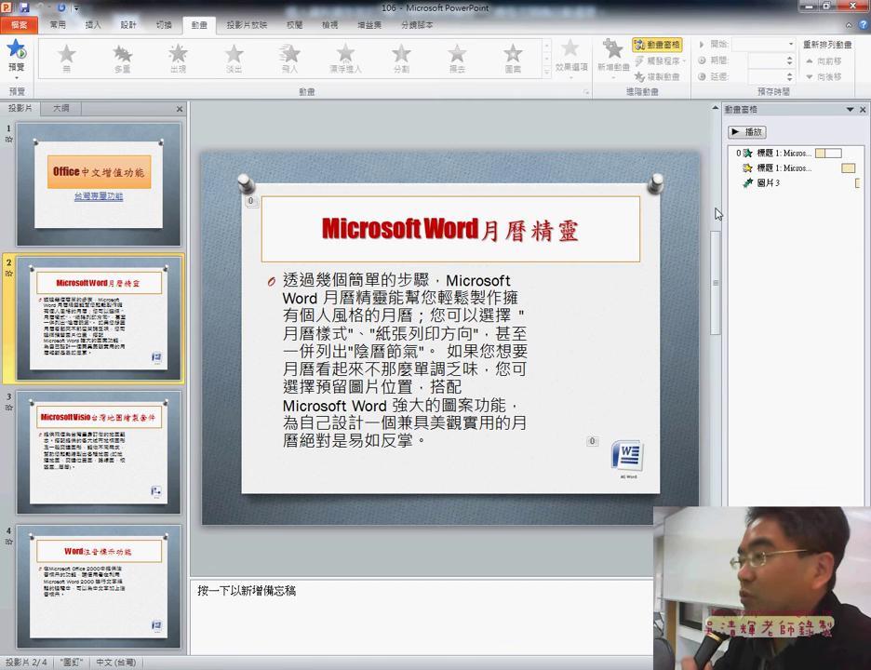
Play the 106 deck's slide 2 animations twice, then minimize that window
click(753, 133)
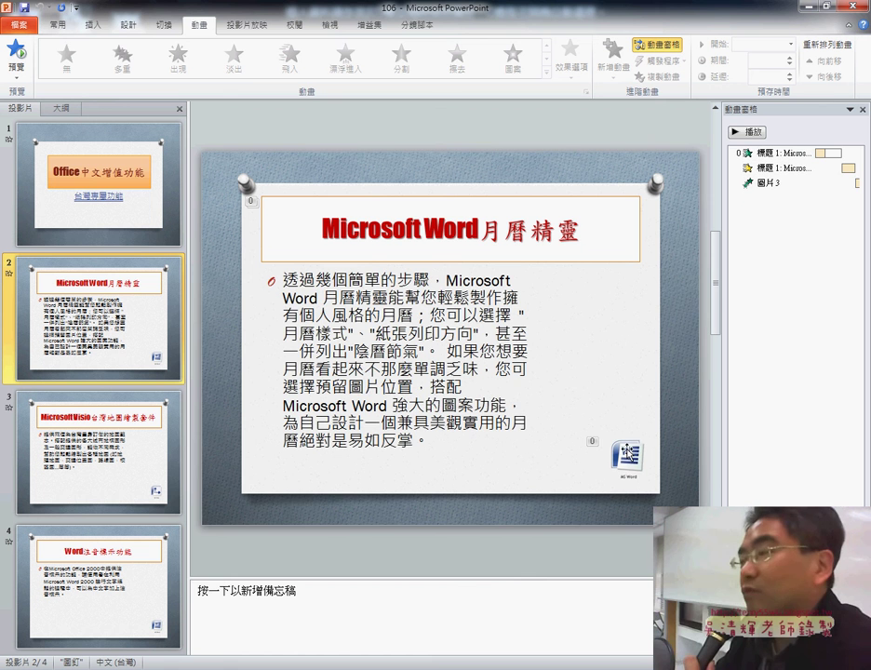
click(749, 135)
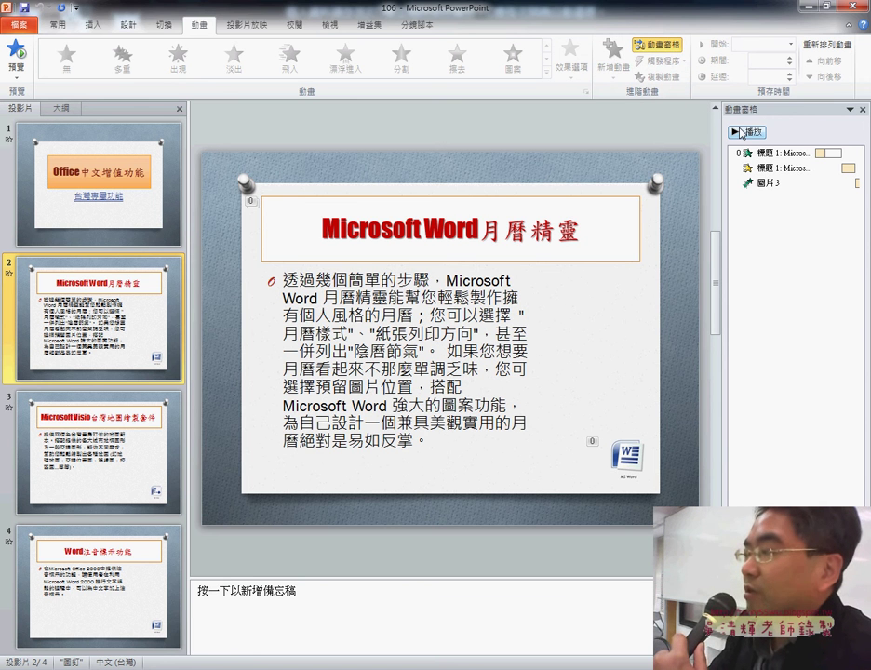
click(807, 7)
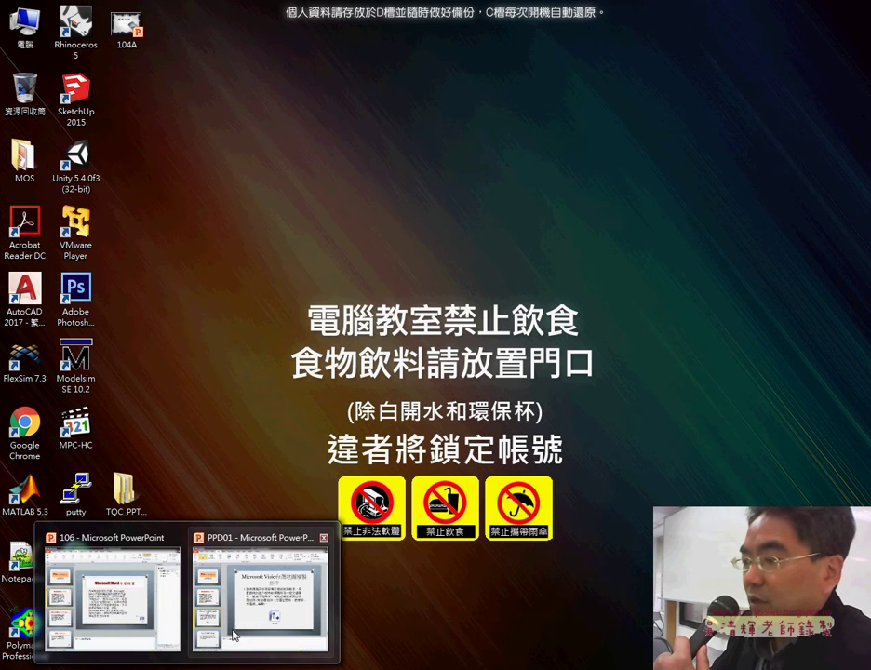
In PPD01, select slide 2's title and browse the animation effects gallery
click(260, 596)
key(Page_Up)
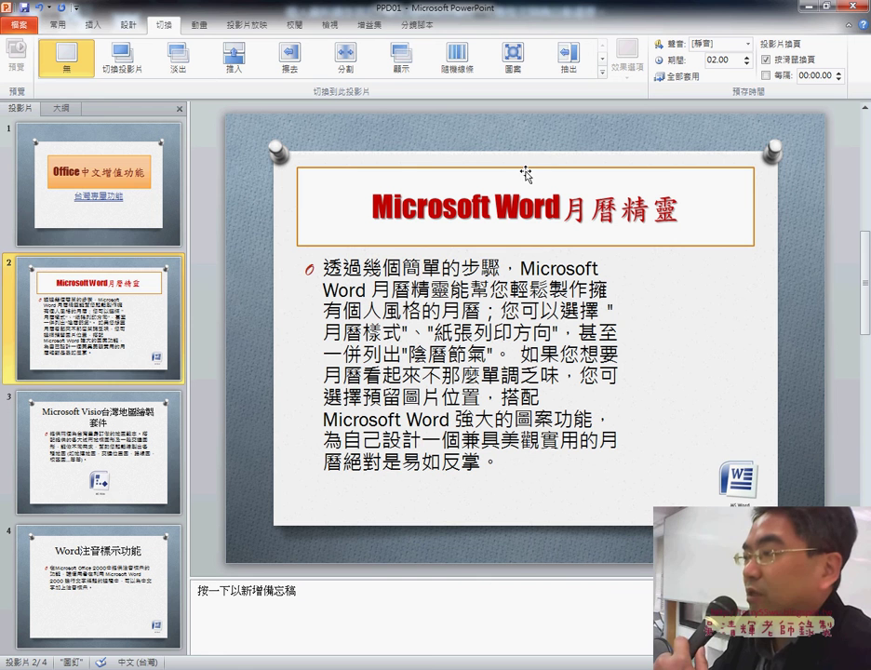
click(526, 170)
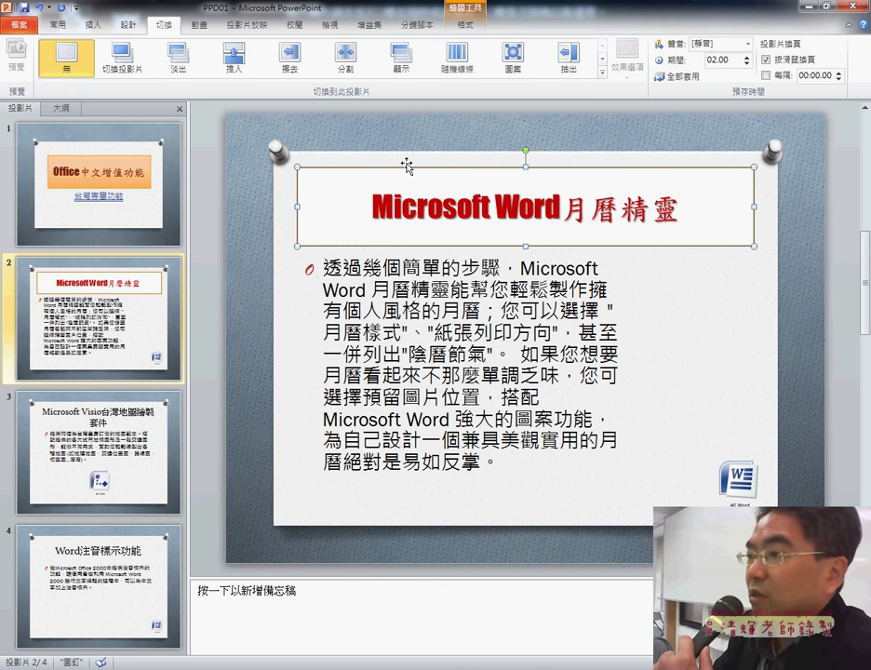
click(202, 28)
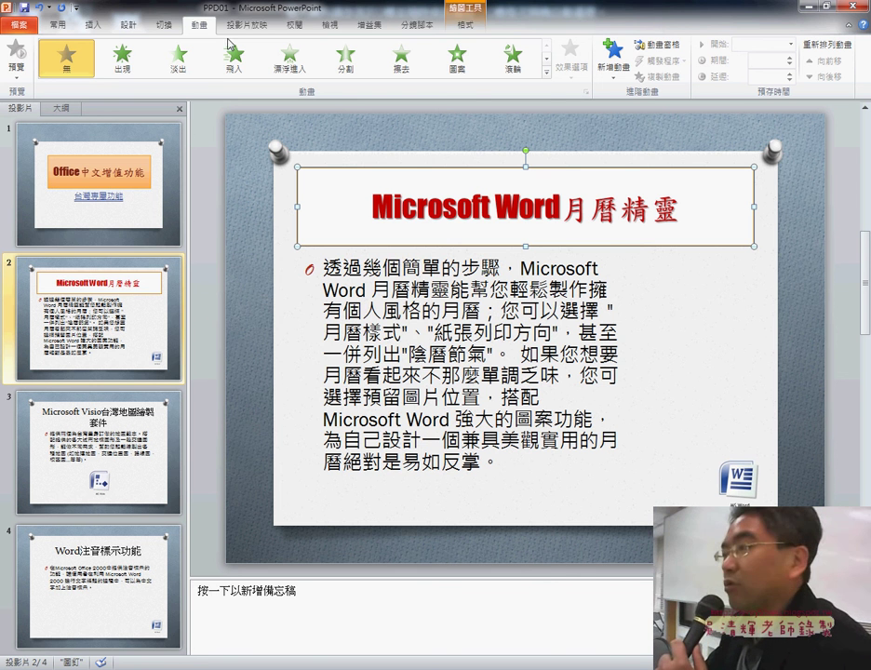
click(546, 71)
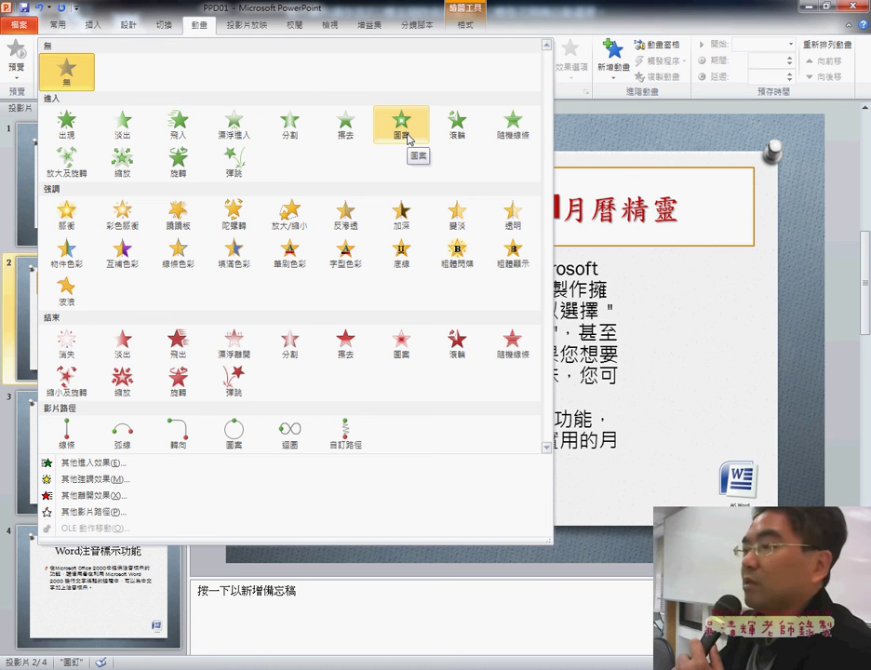
click(248, 667)
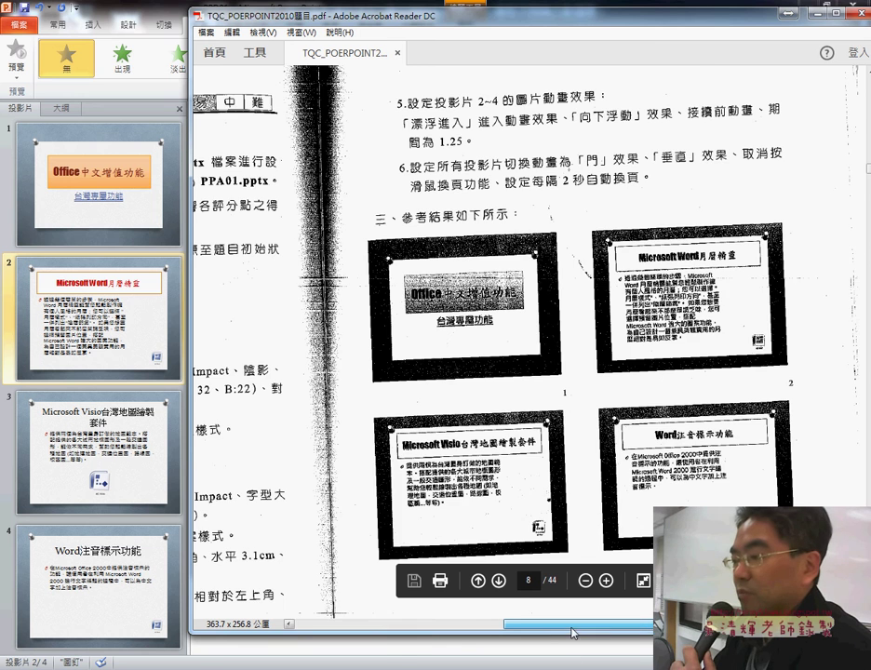
Underline 猛然擺動, 進入, 與前動畫同時 and 0.75 in the exam PDF, then minimize Acrobat Reader
drag(572, 623, 486, 623)
scroll(419, 372, down, 1)
scroll(392, 460, down, 1)
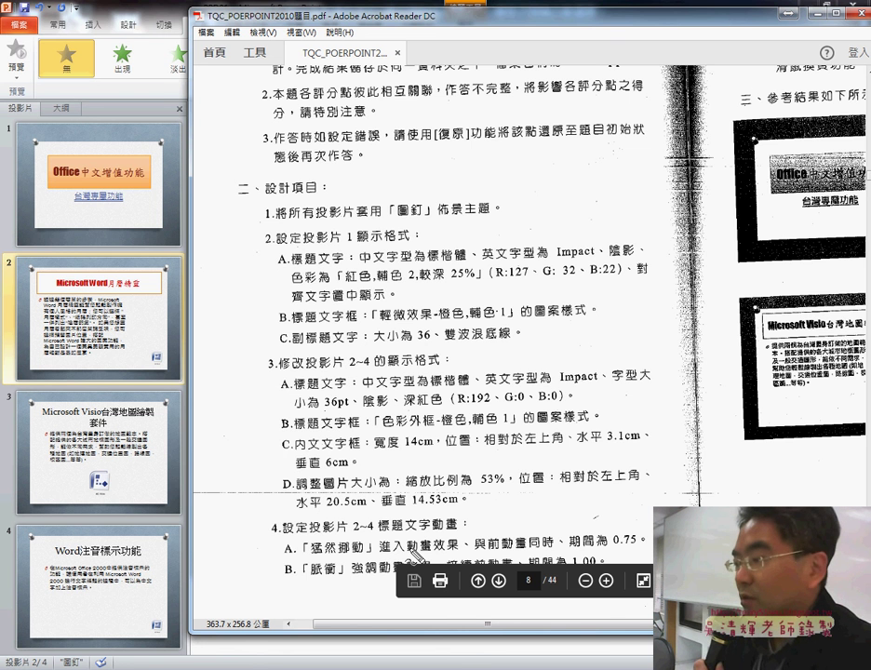
drag(324, 554, 361, 555)
drag(380, 557, 403, 557)
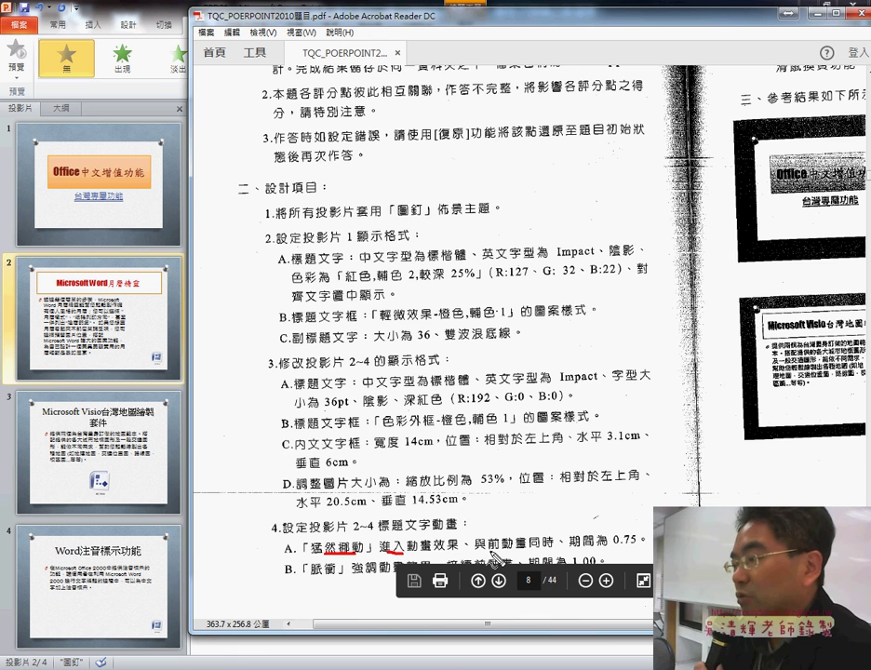
drag(488, 549, 557, 549)
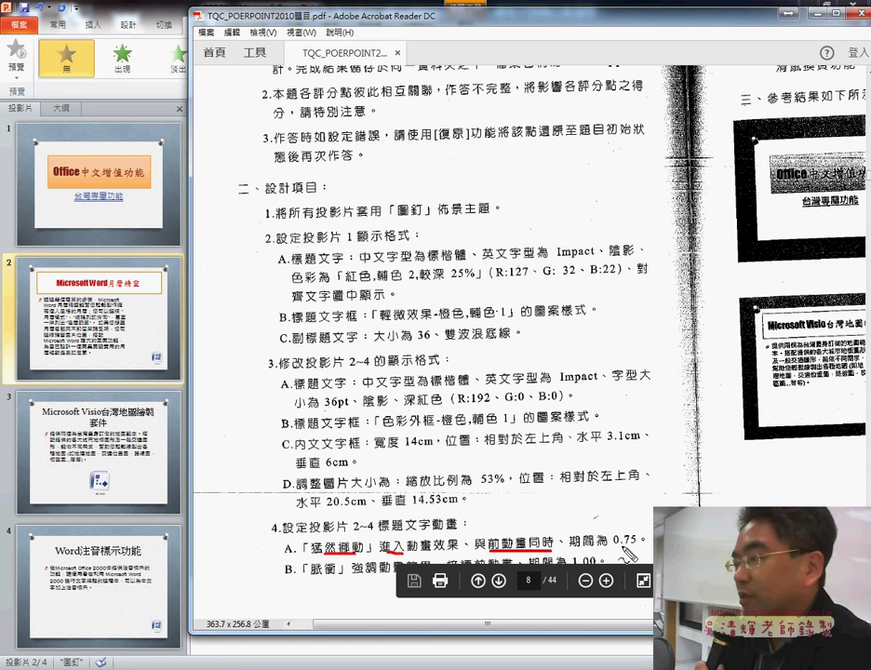
drag(614, 549, 639, 549)
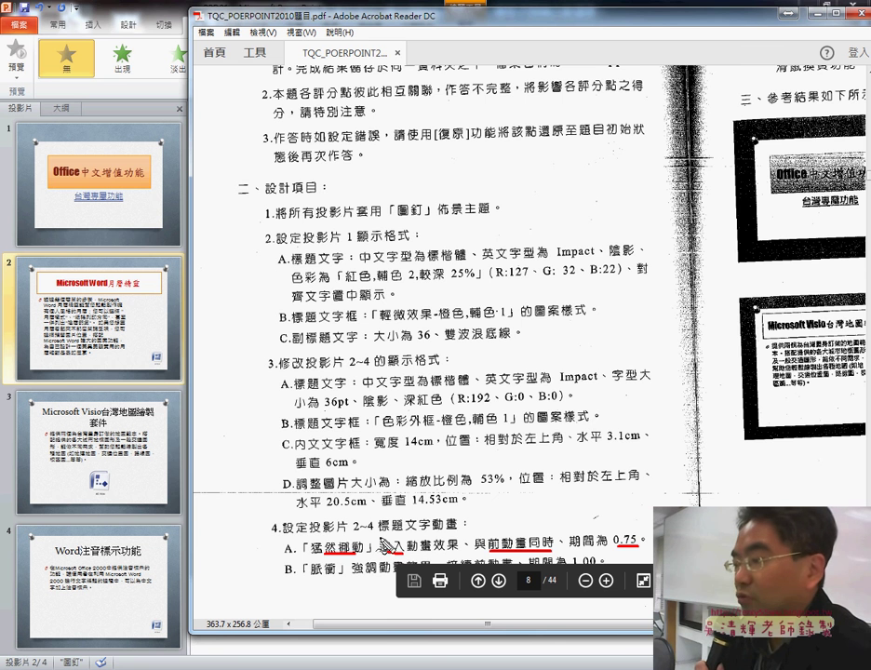
drag(405, 549, 379, 551)
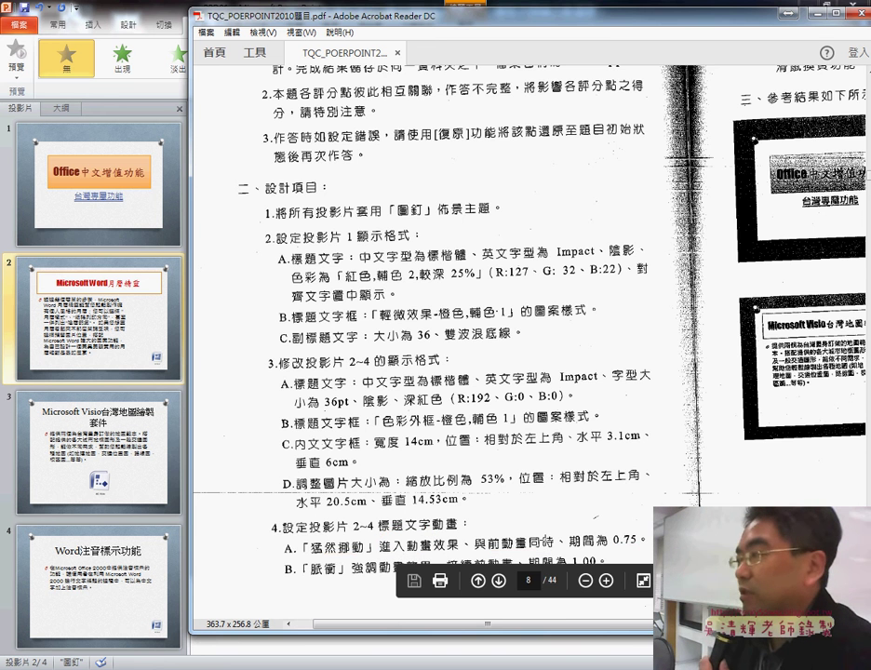
click(817, 13)
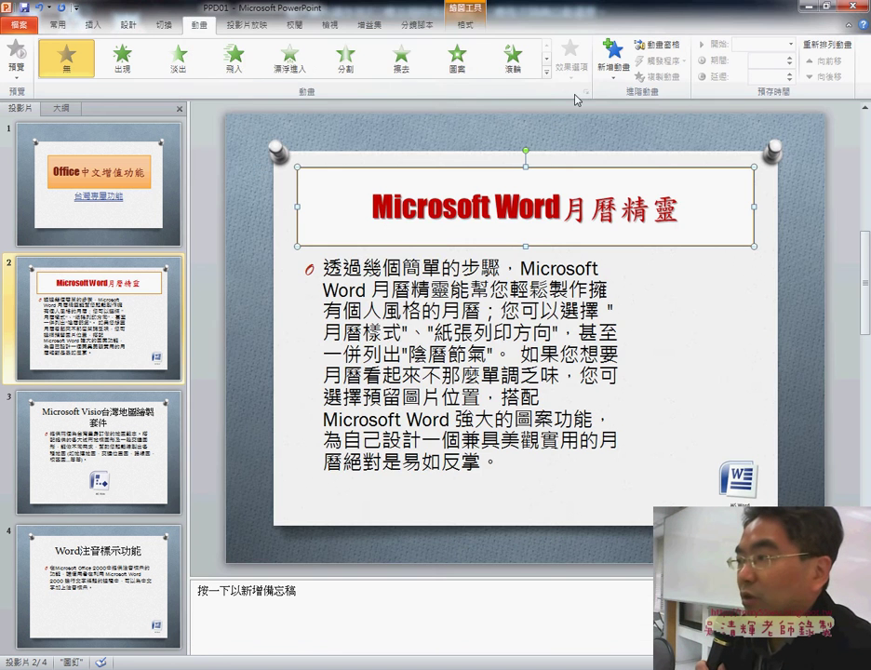
Apply 猛然挪動 from More Entrance Effects to the slide 2 title and confirm with OK
click(544, 83)
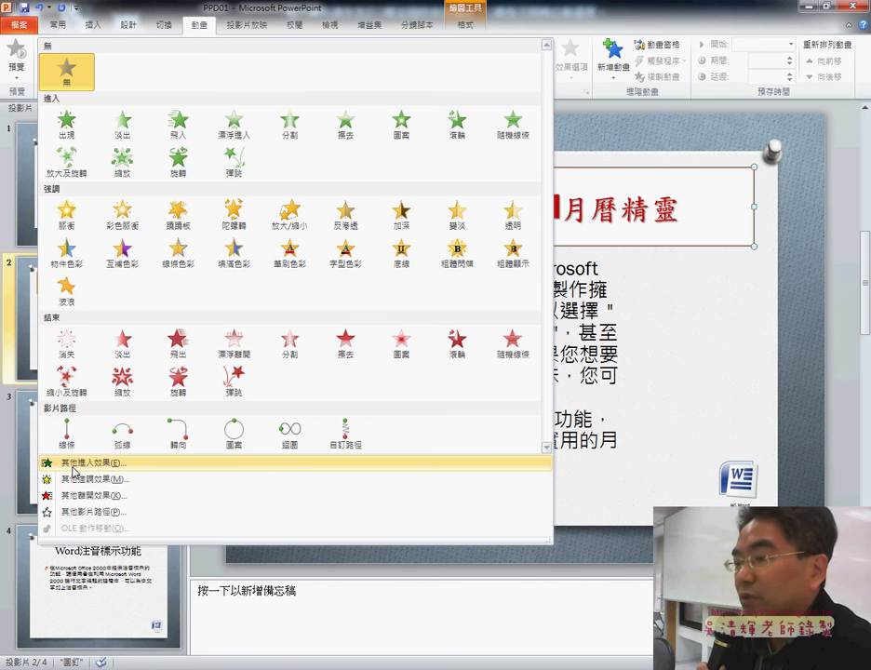
click(95, 472)
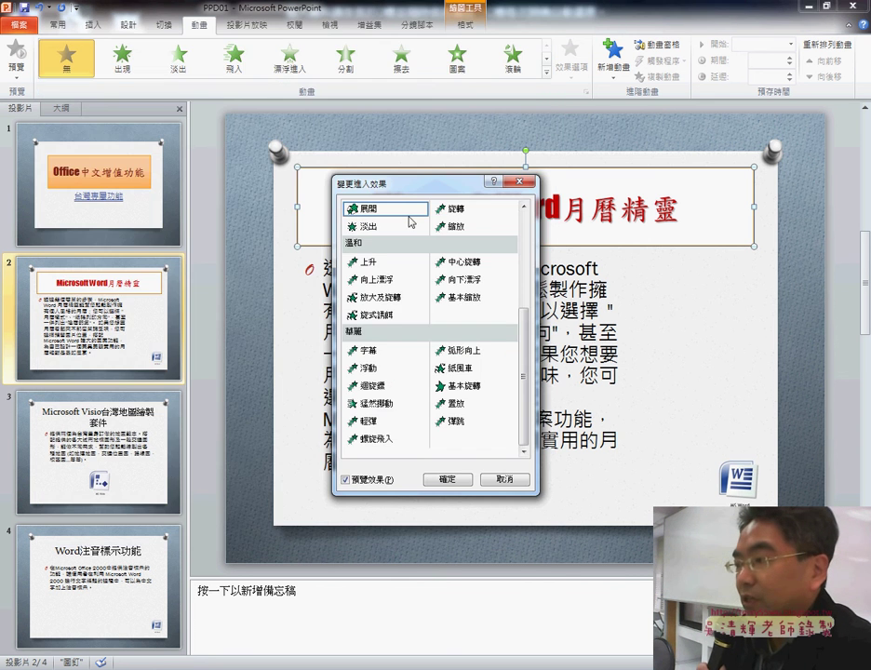
scroll(525, 372, up, 3)
scroll(533, 432, down, 3)
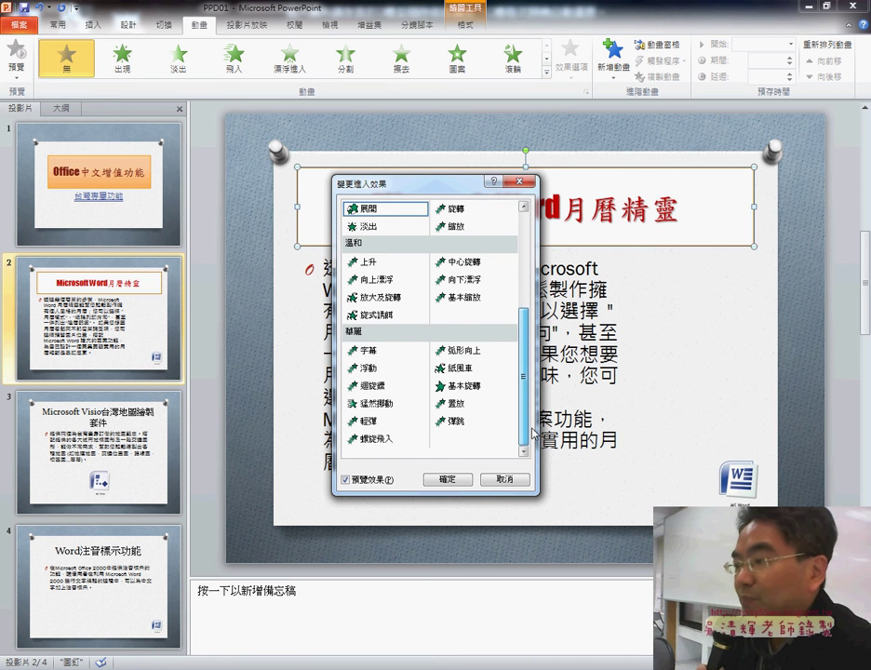
click(374, 404)
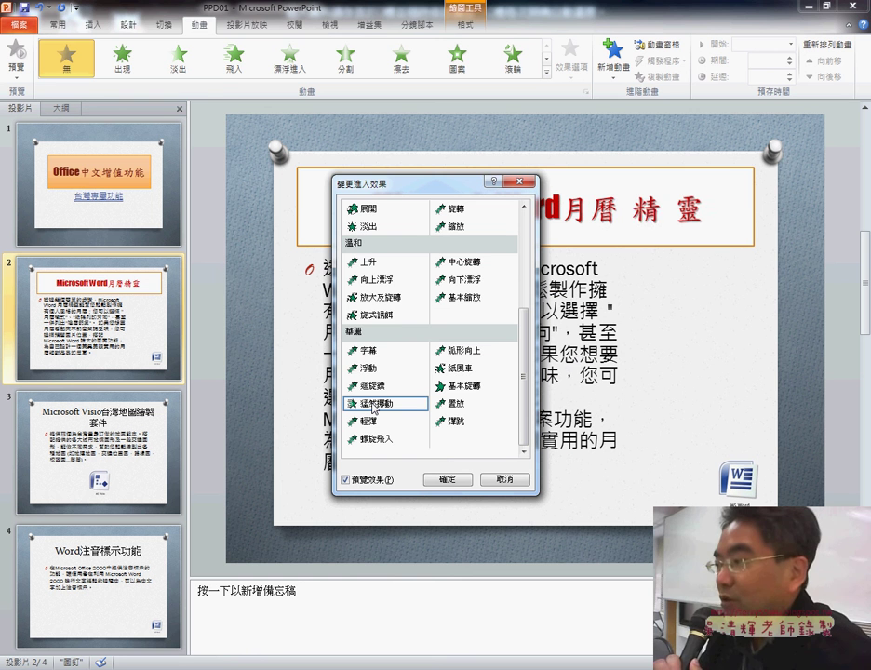
click(449, 480)
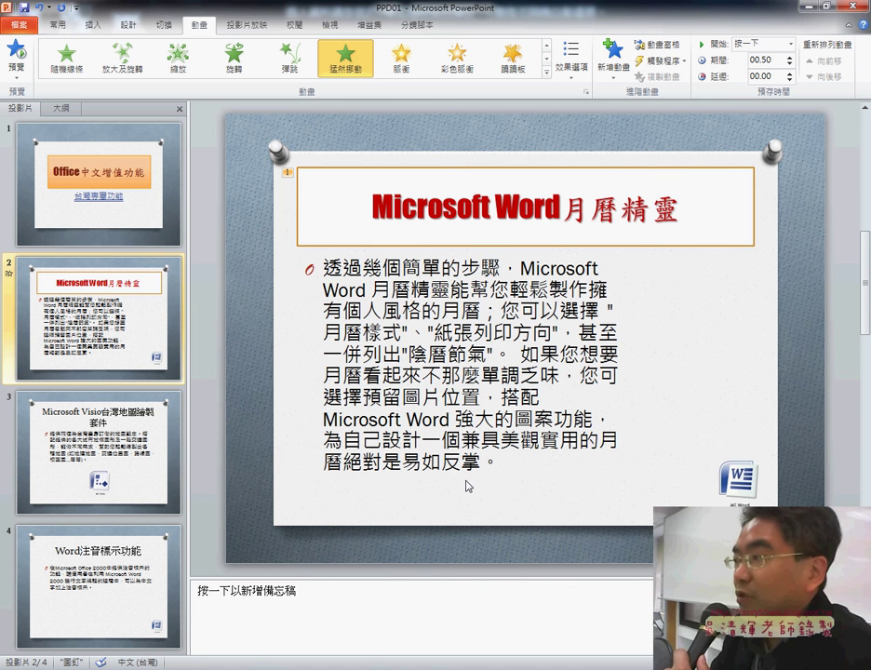
Set the title animation to start 與前動畫同時 at 00.75, then bring the exam PDF forward
click(761, 47)
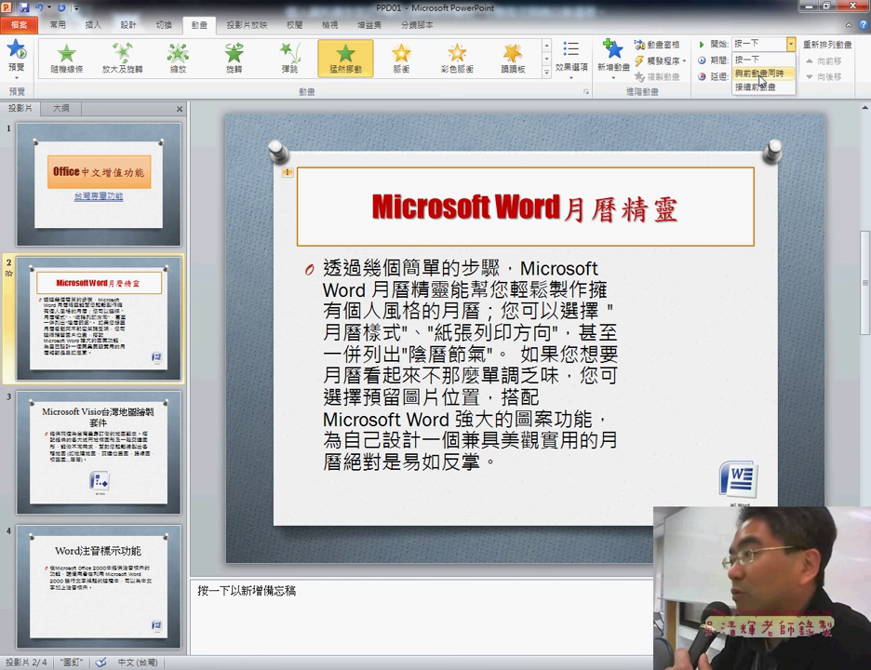
click(761, 74)
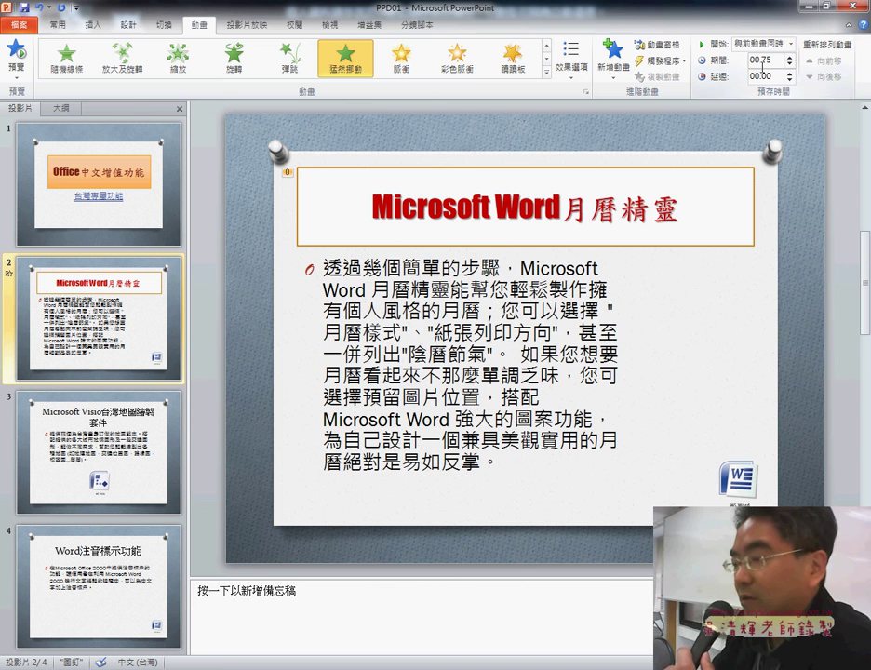
key(alt+Tab)
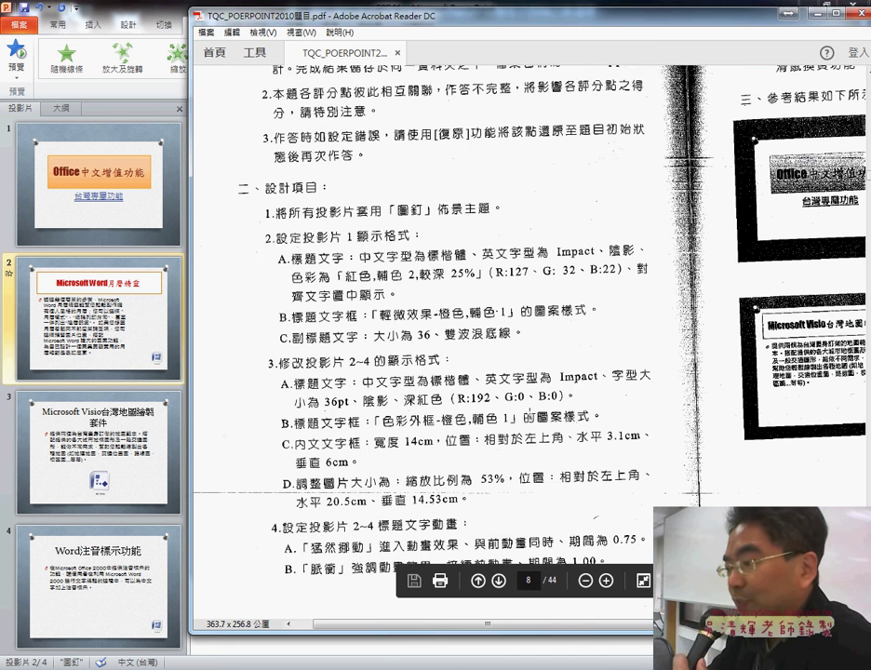
Scroll the PDF to item 4's slide 2–4 title animation requirements, then return to PowerPoint
scroll(462, 510, down, 1)
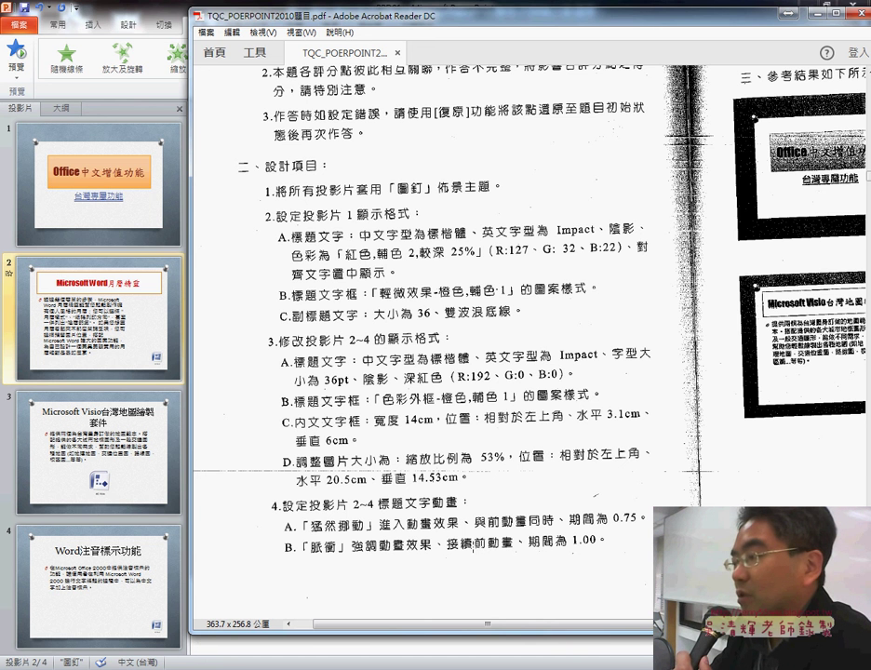
click(795, 12)
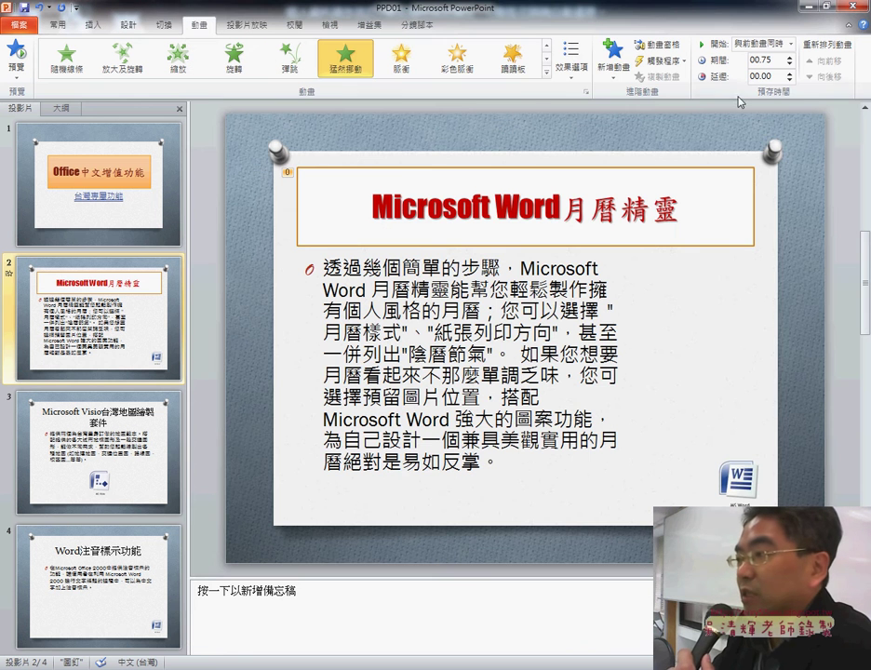
Add a 脈衝 emphasis to the title, starting 接續前動畫 with duration 01.00
click(621, 69)
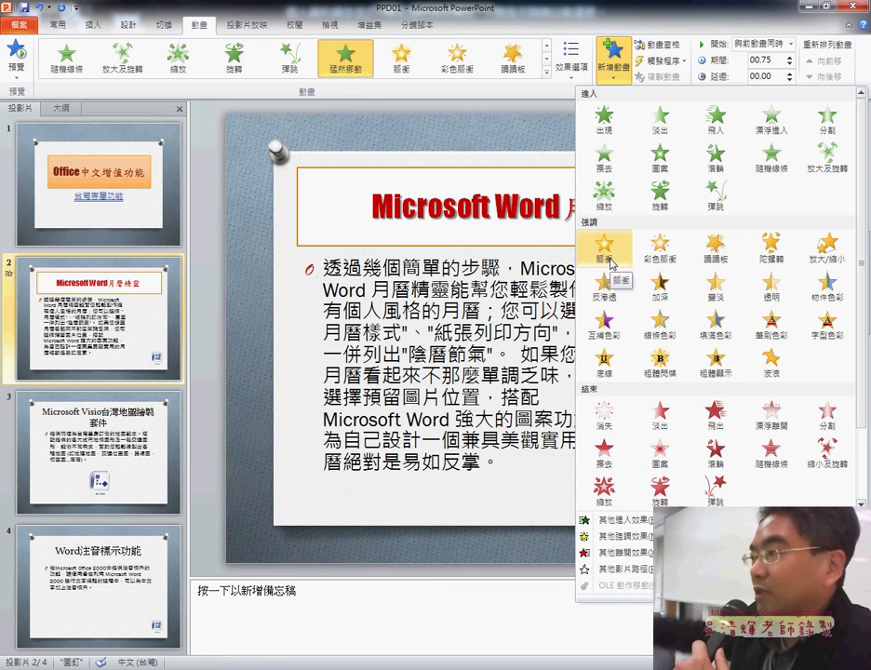
click(611, 263)
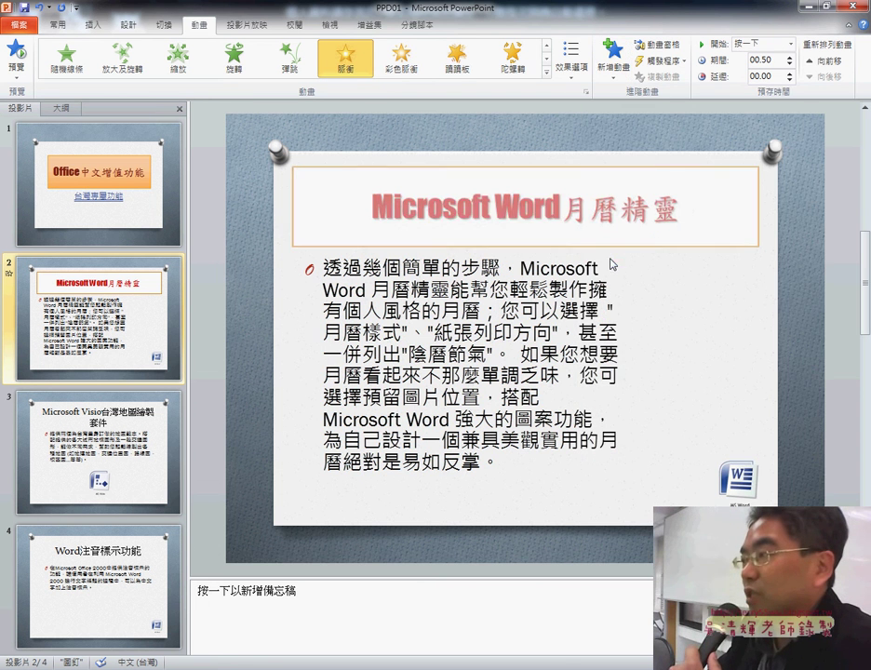
click(767, 43)
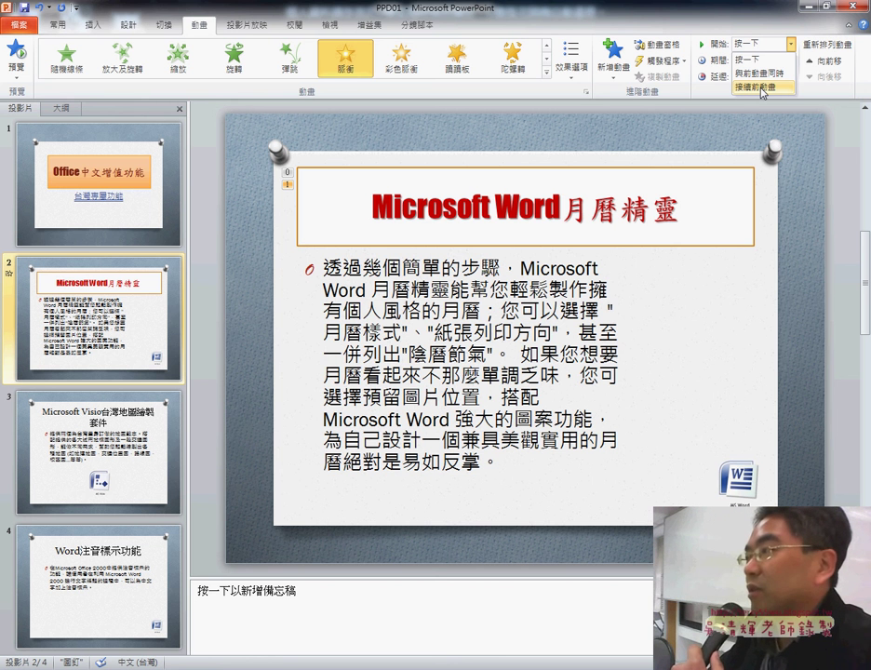
click(762, 87)
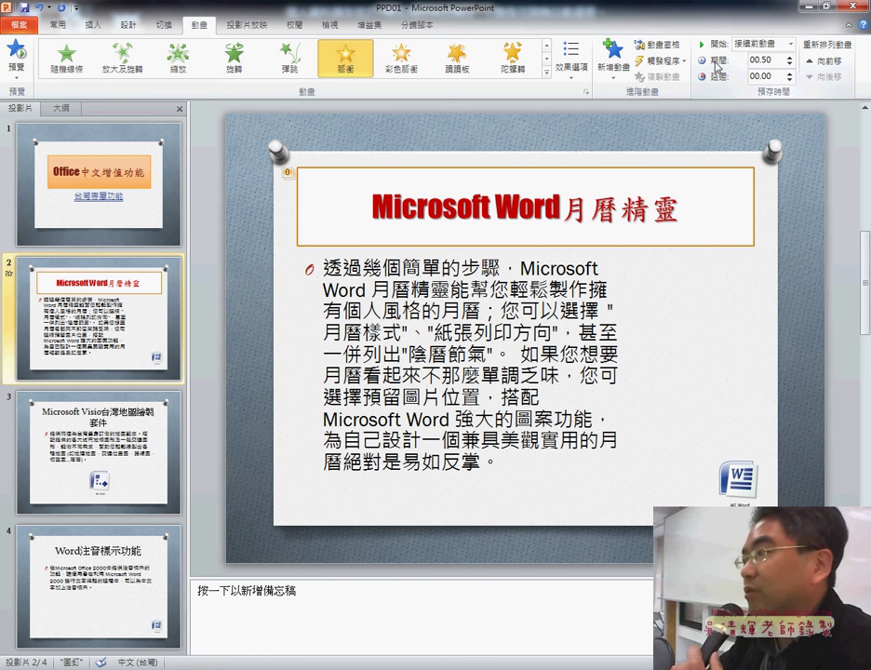
click(790, 57)
click(789, 57)
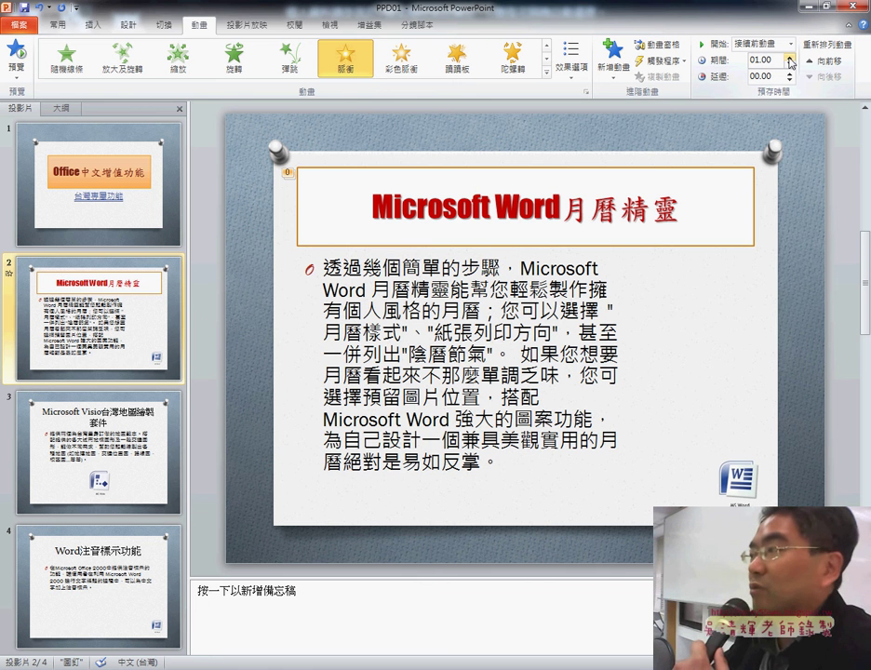
Reopen the effect list and mark the 脈衝 effect and Start setting in red
click(614, 67)
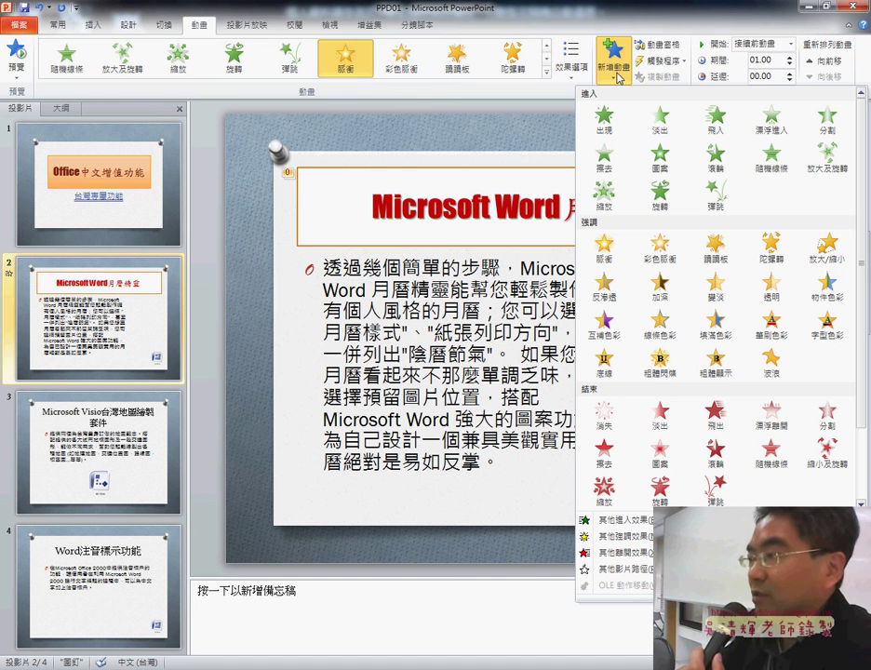
drag(633, 228, 605, 215)
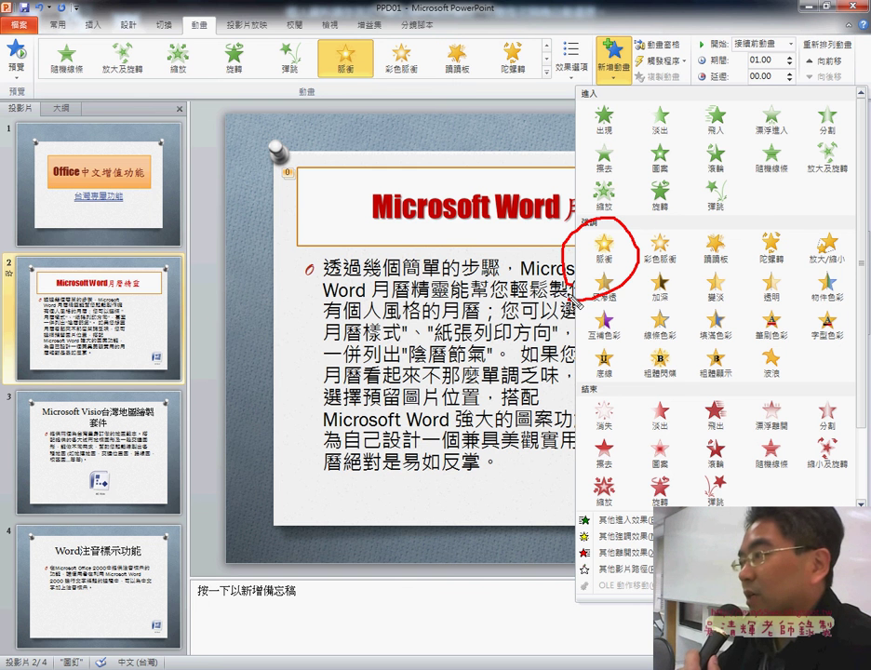
mouse_move(724, 44)
mouse_down()
mouse_move(742, 39)
mouse_move(734, 41)
mouse_move(769, 75)
mouse_up()
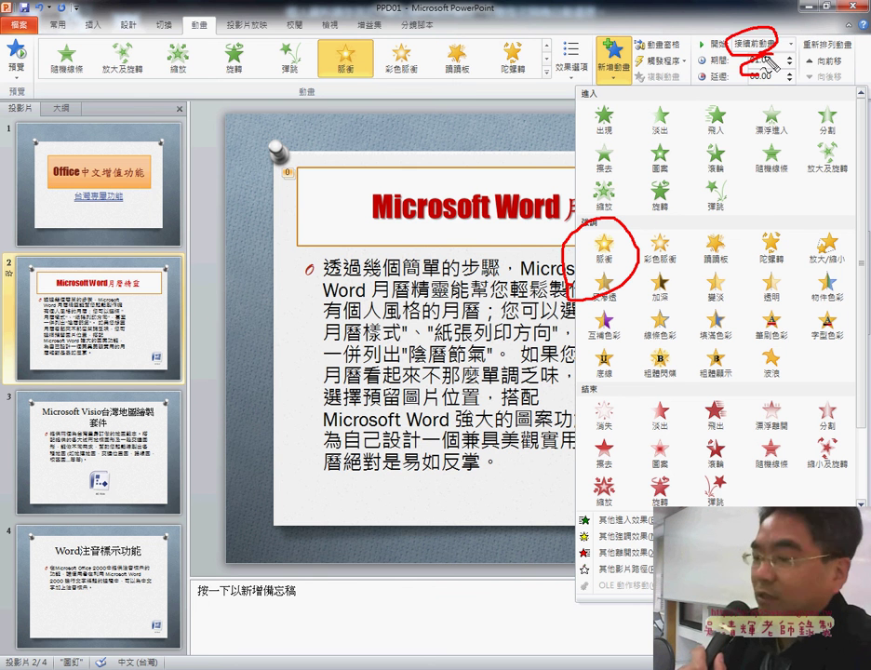
key(Escape)
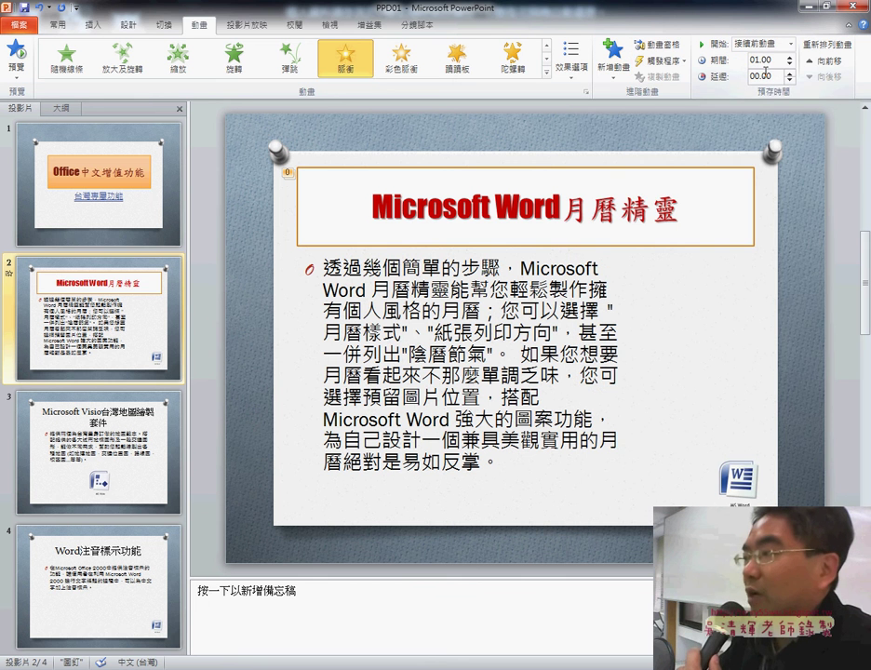
Open the Animation Pane, preview slide 2's title animations twice, and select the Word picture
click(656, 47)
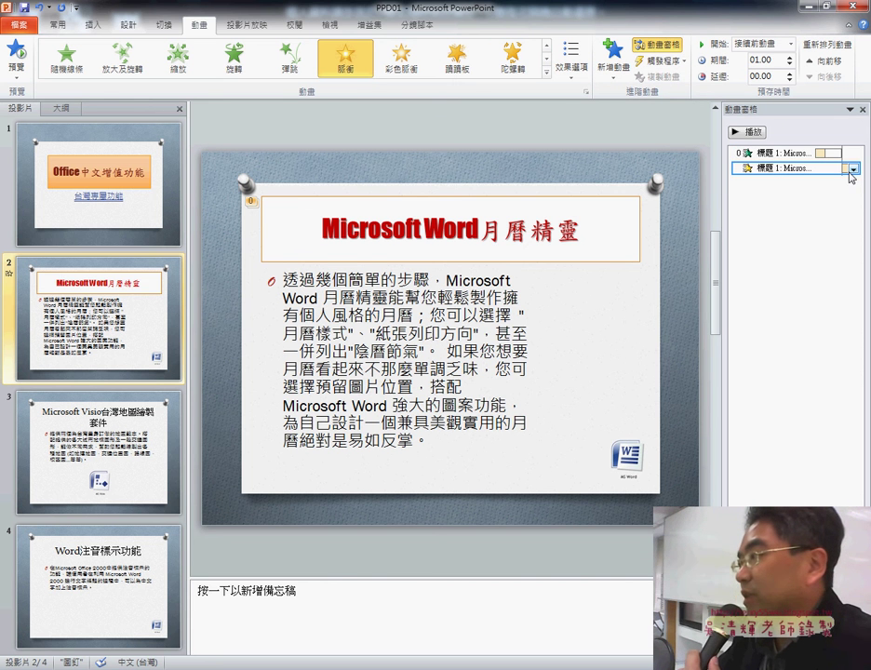
click(750, 135)
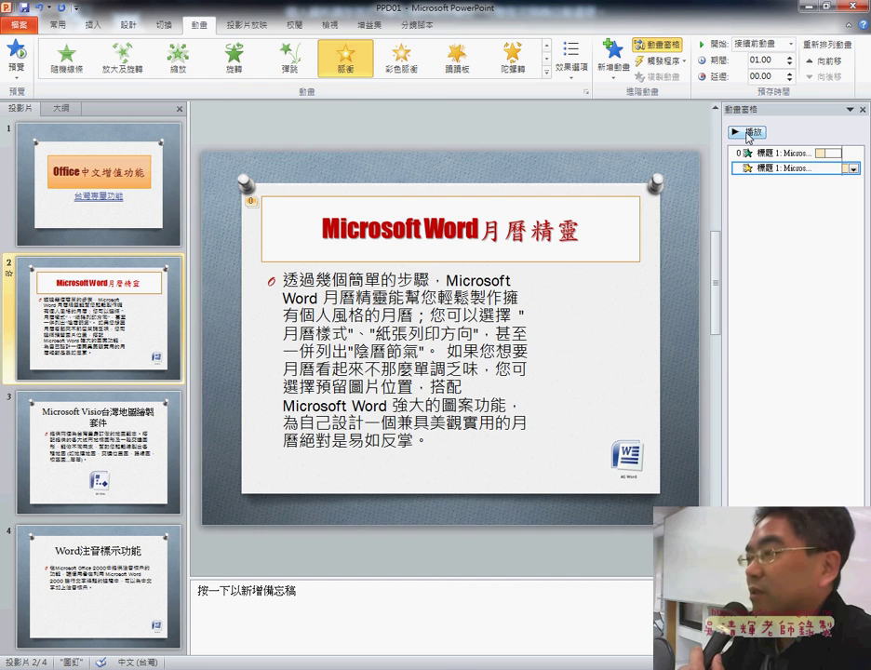
click(750, 135)
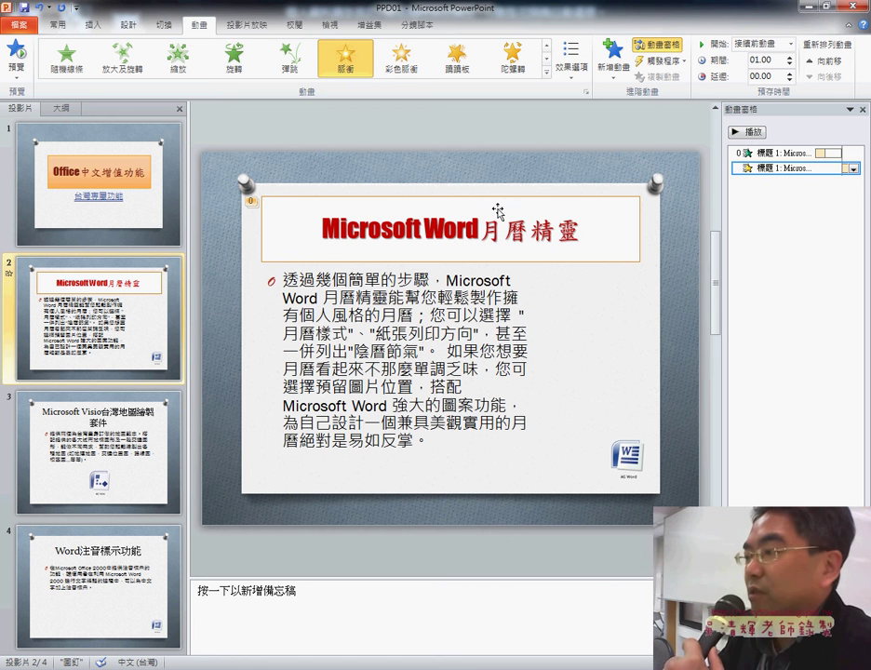
click(630, 462)
Switch to the exam PDF and scroll to item 5's picture animation requirement and reference thumbnails
key(alt+Tab)
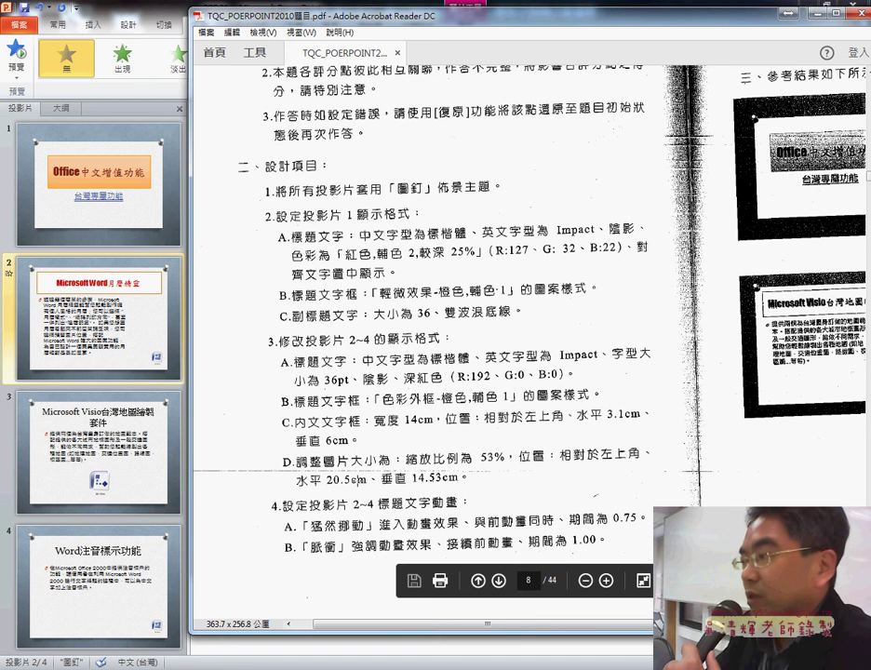
scroll(428, 335, right, 5)
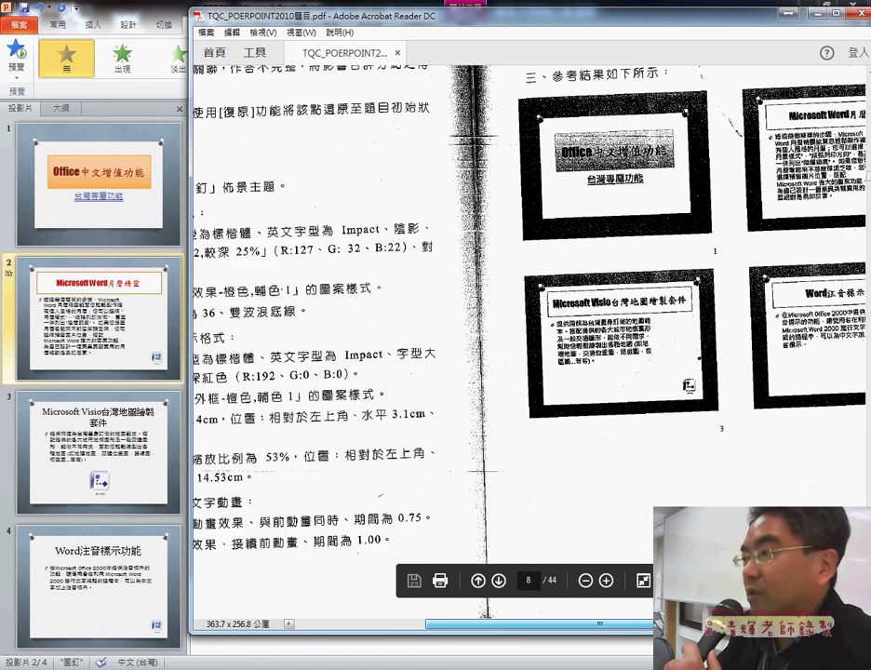
scroll(428, 335, right, 5)
scroll(428, 335, up, 1)
scroll(429, 335, up, 1)
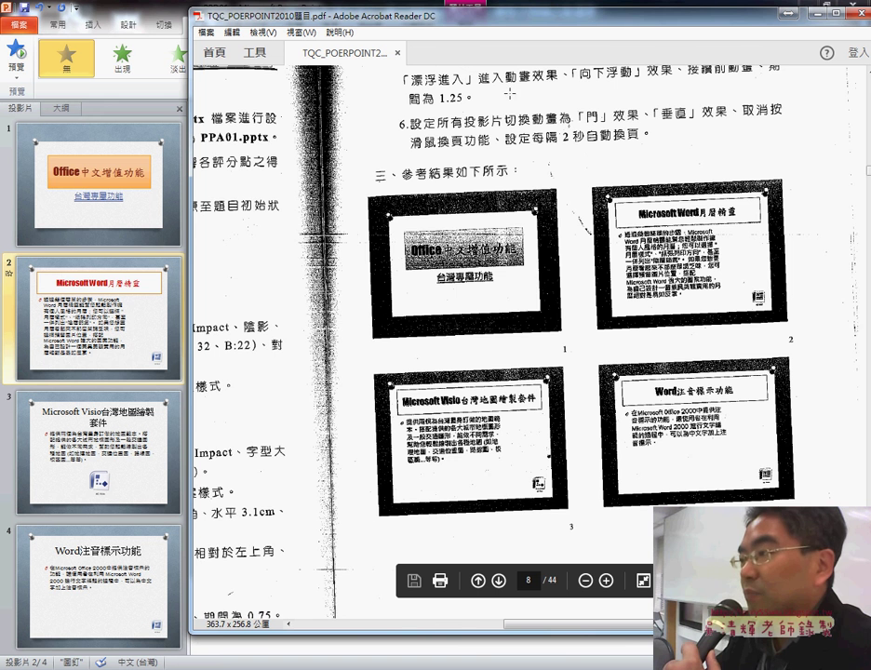
scroll(510, 93, up, 1)
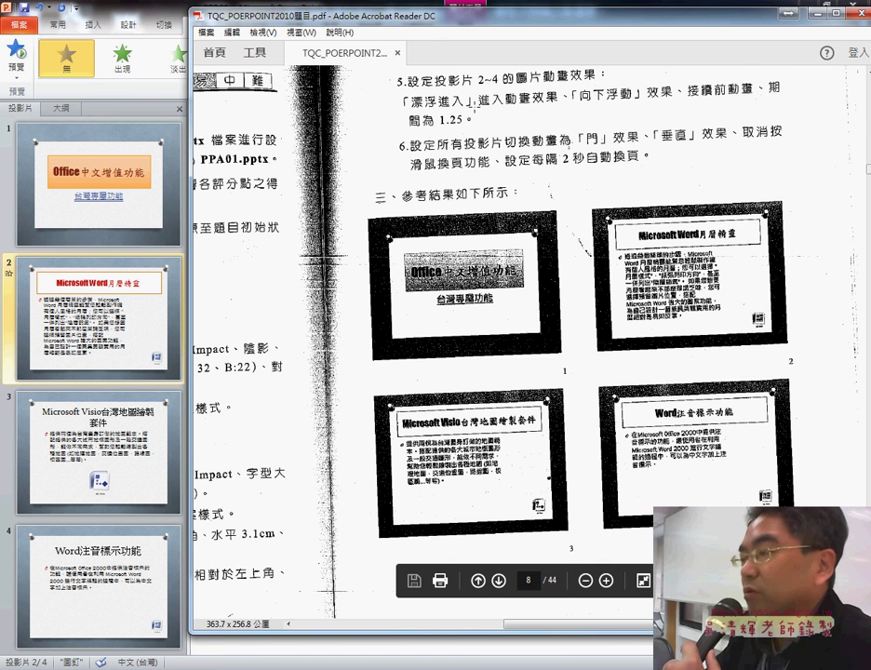
scroll(428, 280, up, 1)
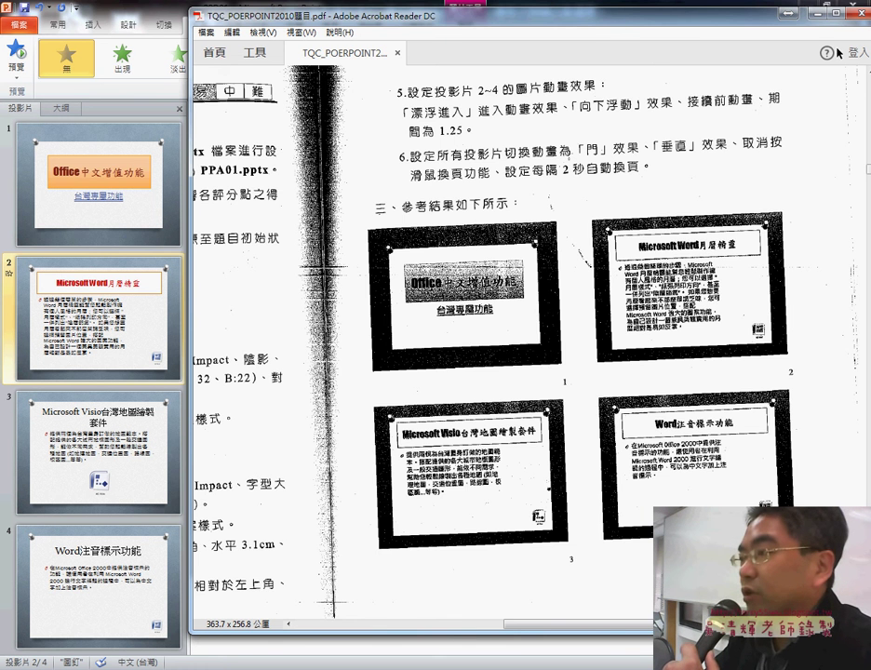
Give the slide 2 picture the 漂浮進入 entrance starting 接續前動畫, then switch to the PDF
click(802, 14)
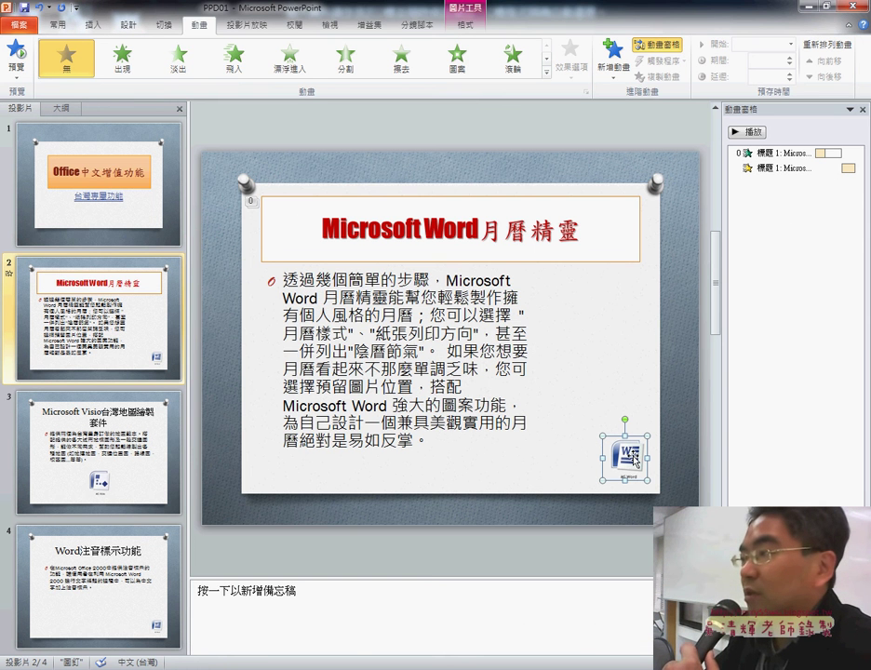
click(547, 74)
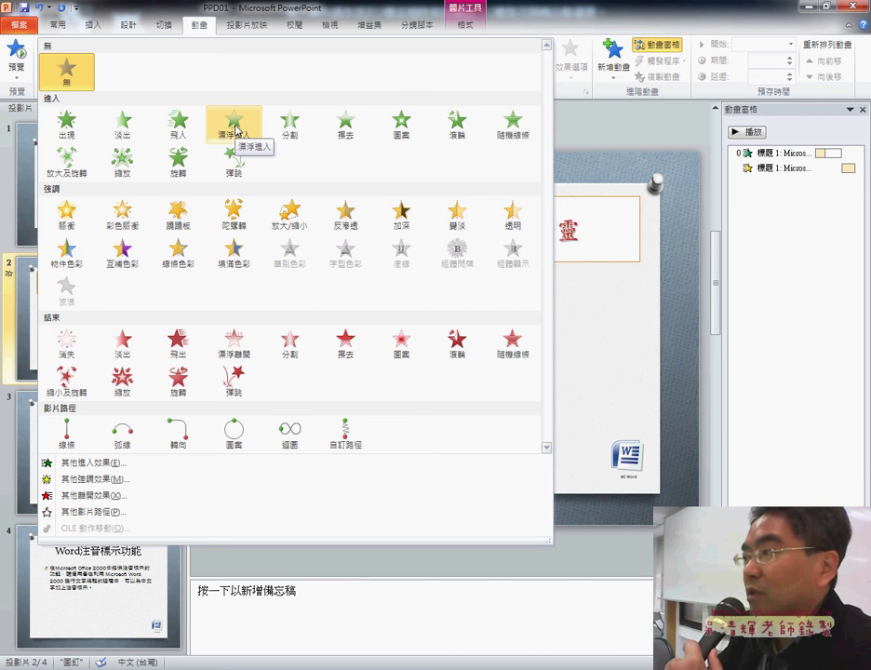
click(235, 130)
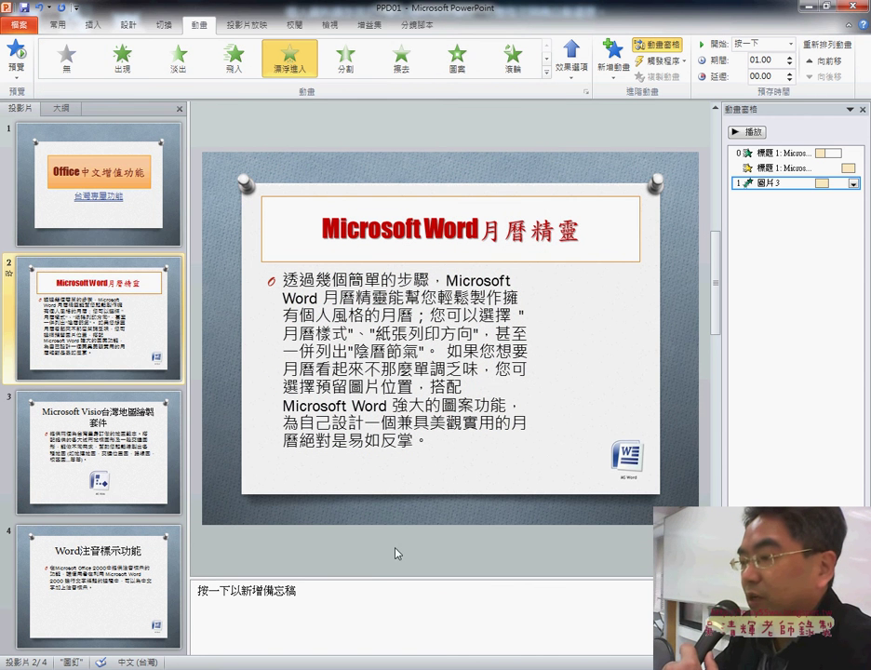
click(790, 44)
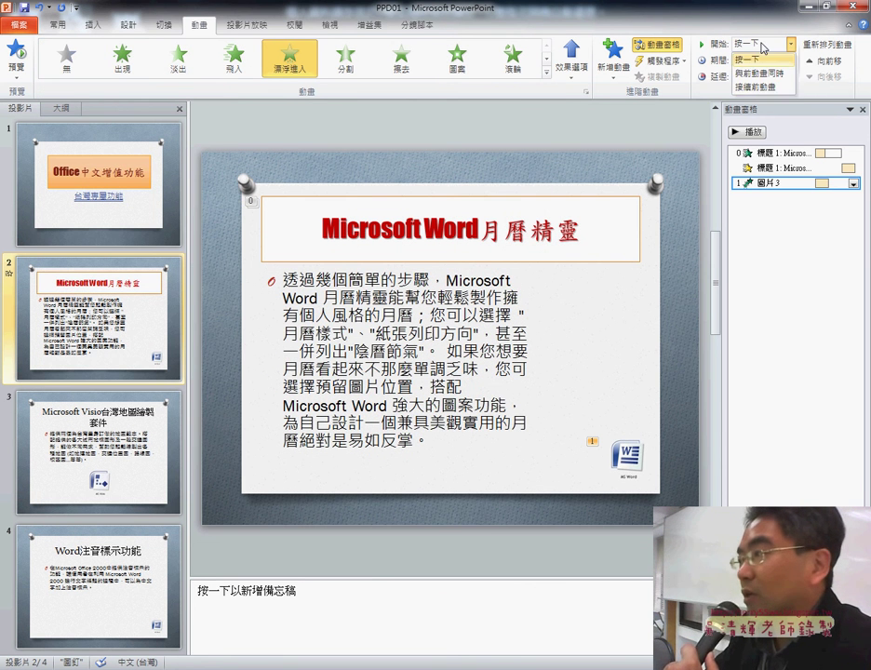
click(761, 87)
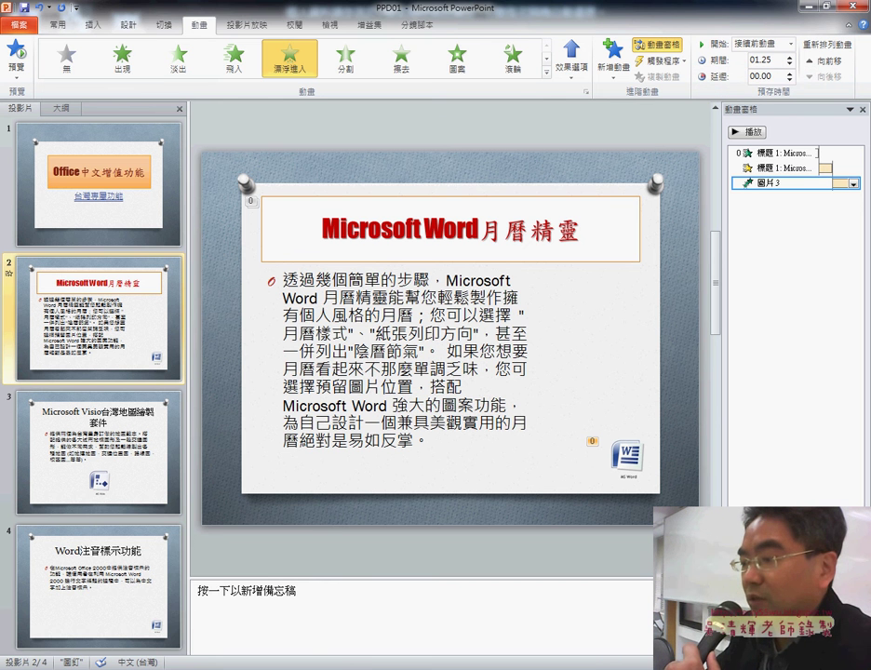
click(237, 596)
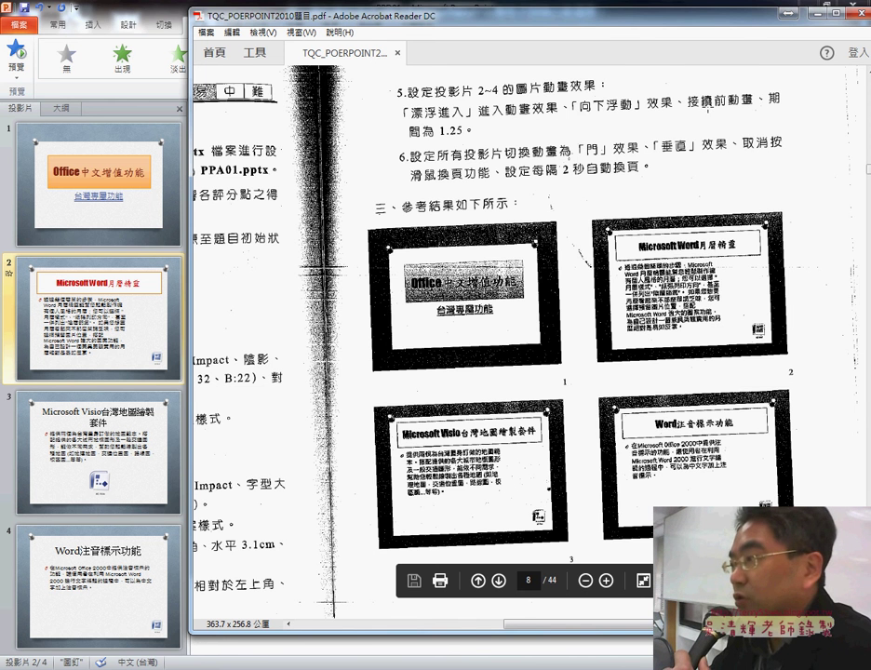
Back in PowerPoint, preview the animations and set the picture's direction to Float Down
key(alt+Tab)
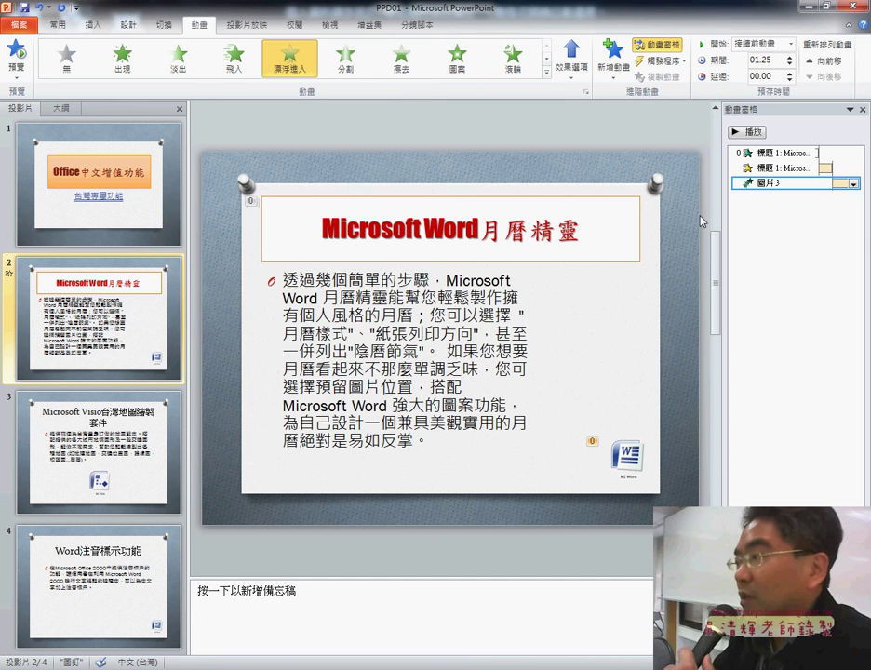
click(747, 132)
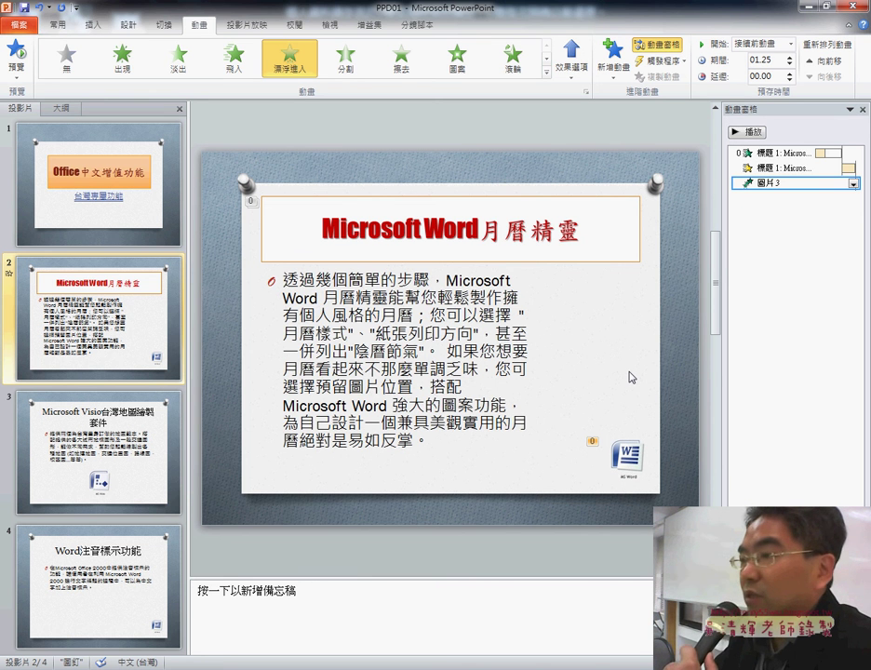
click(571, 61)
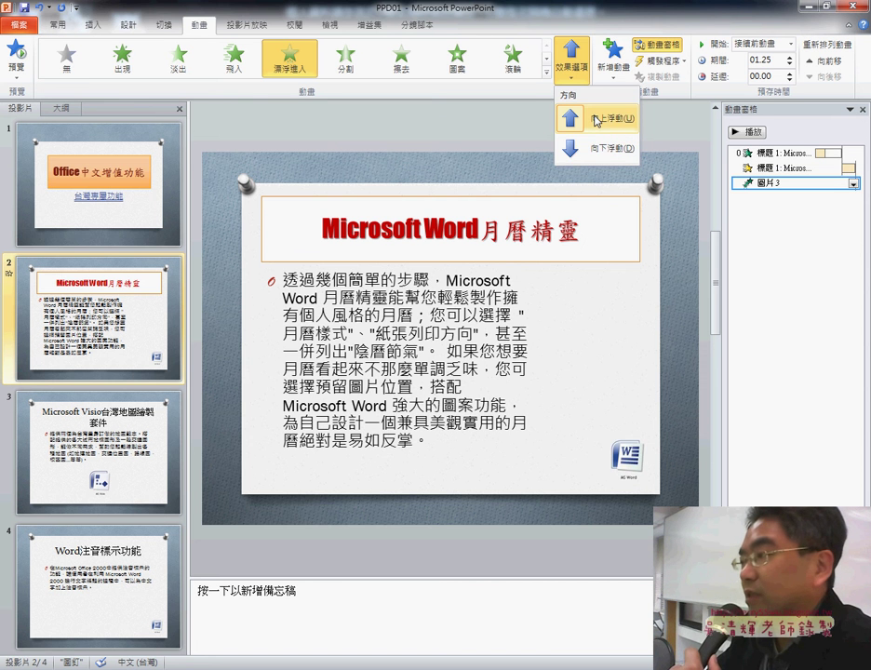
click(598, 149)
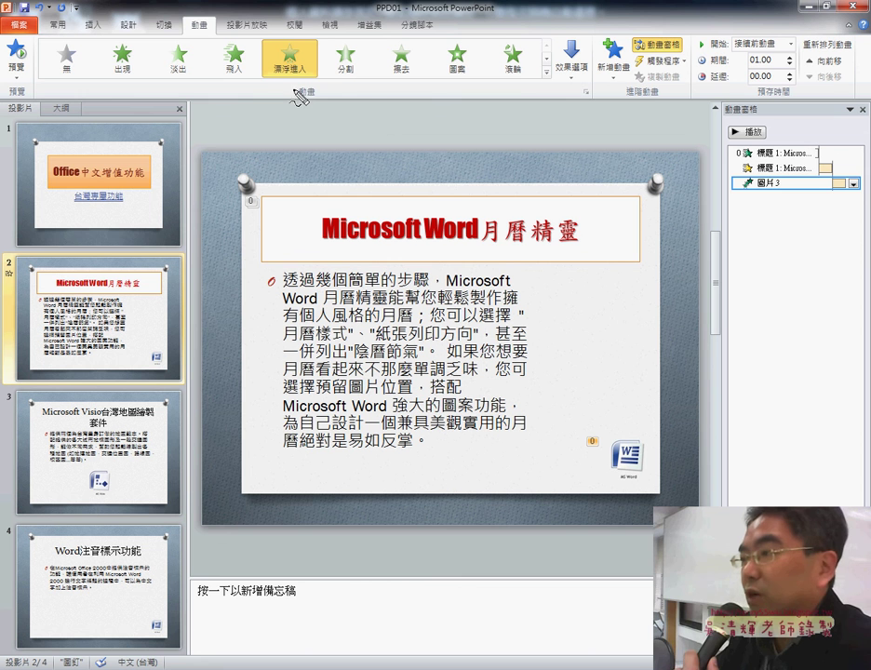
Mark the effect and timing settings in red, set duration 01.25, and replay the preview
drag(300, 95, 316, 89)
mouse_move(569, 43)
mouse_down()
mouse_move(553, 86)
mouse_move(590, 93)
mouse_up()
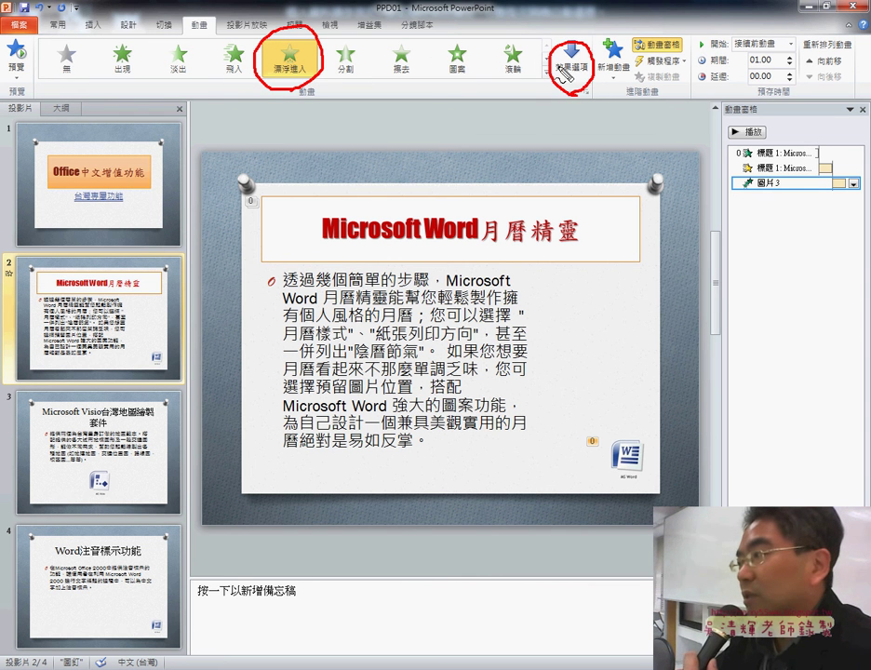
mouse_move(786, 39)
mouse_down()
mouse_move(730, 45)
mouse_move(777, 61)
mouse_move(768, 69)
mouse_up()
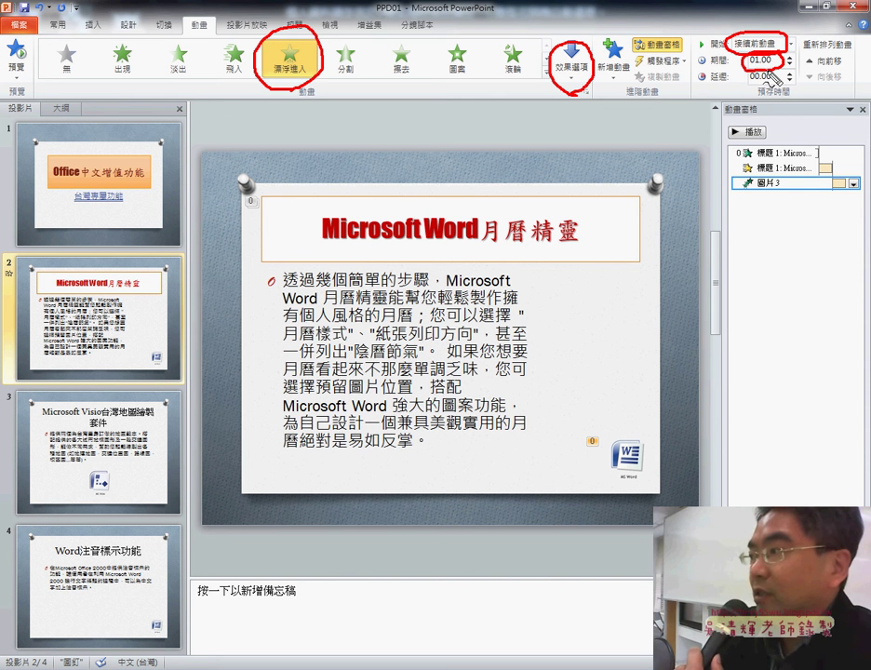
key(Escape)
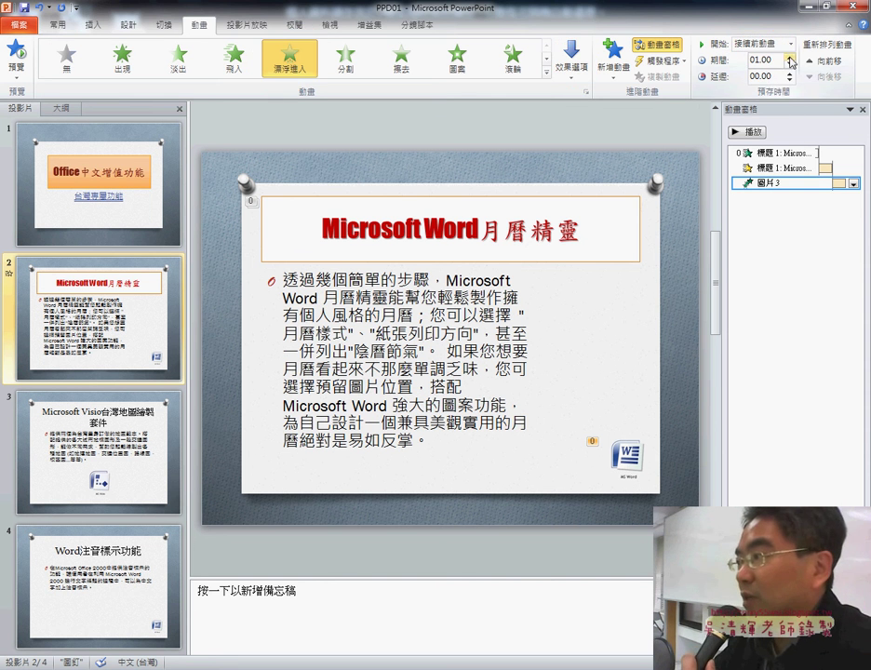
click(790, 57)
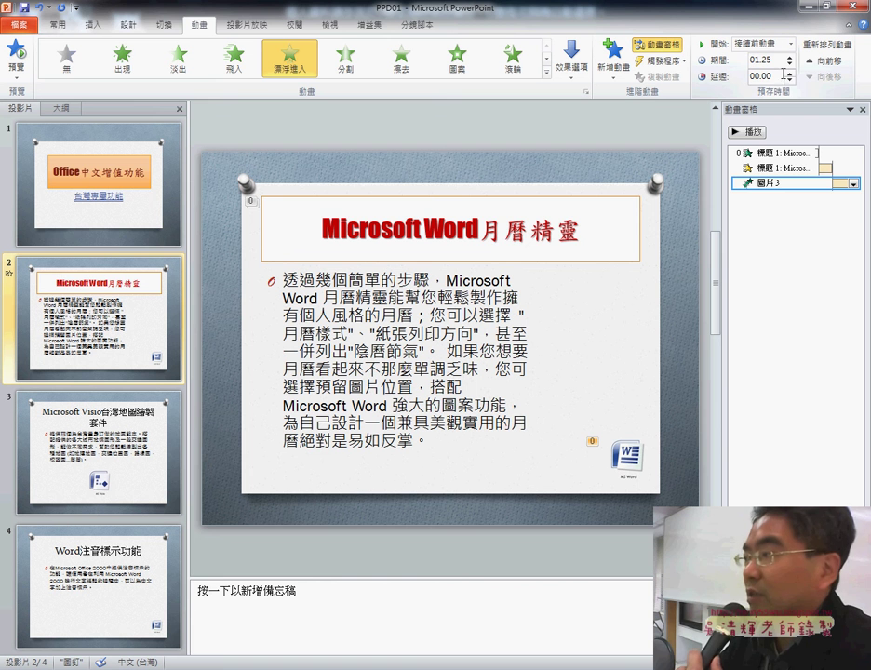
click(749, 132)
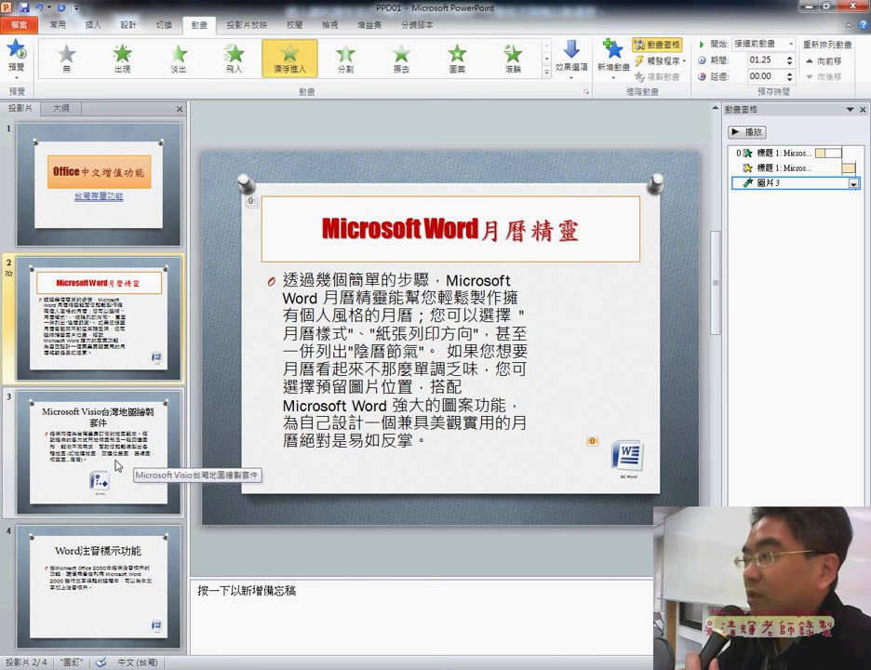
Browse slides 3 and 2, recheck the PDF, then move to slide 1 'Office中文增值功能'
click(118, 465)
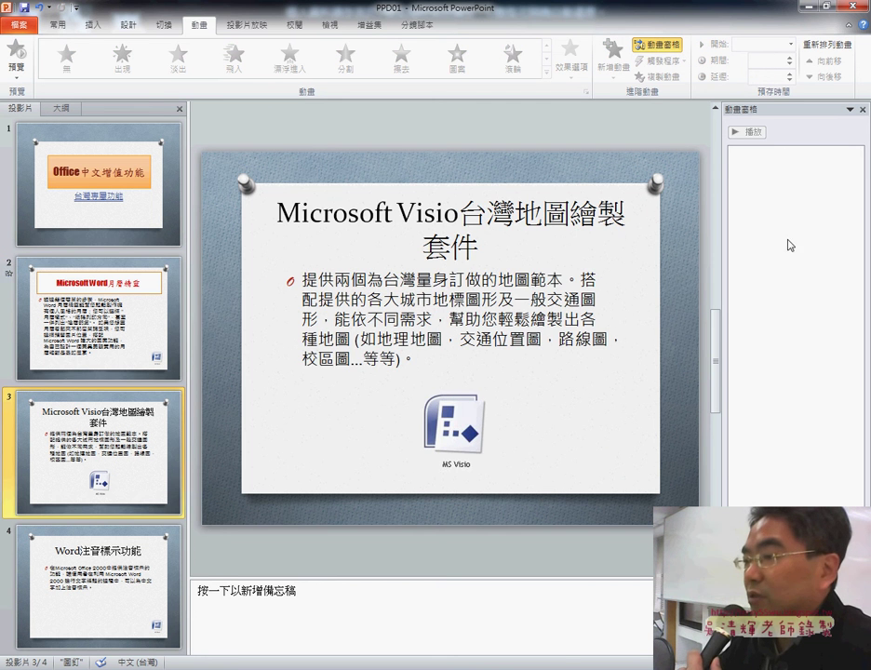
click(93, 317)
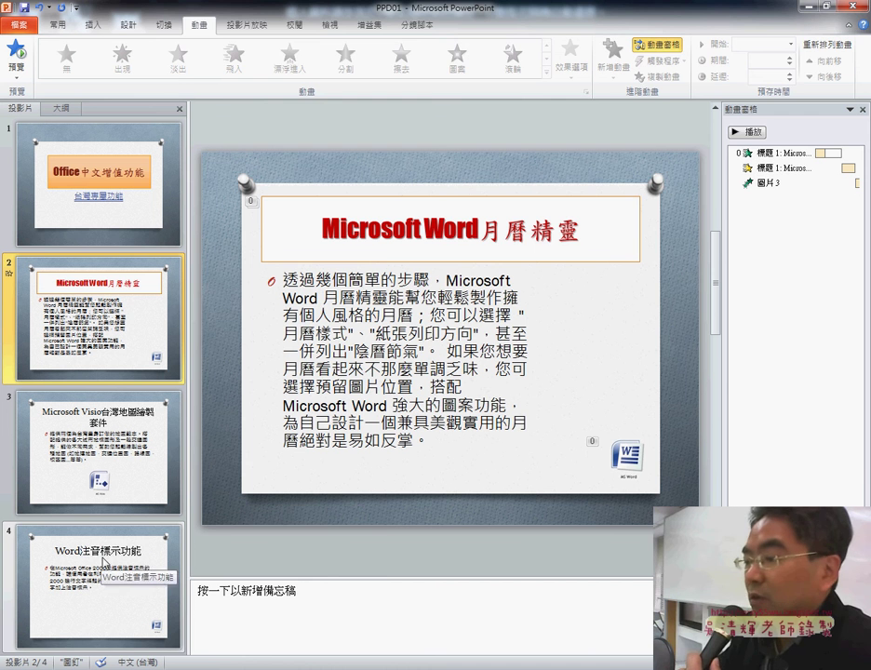
key(alt+Tab)
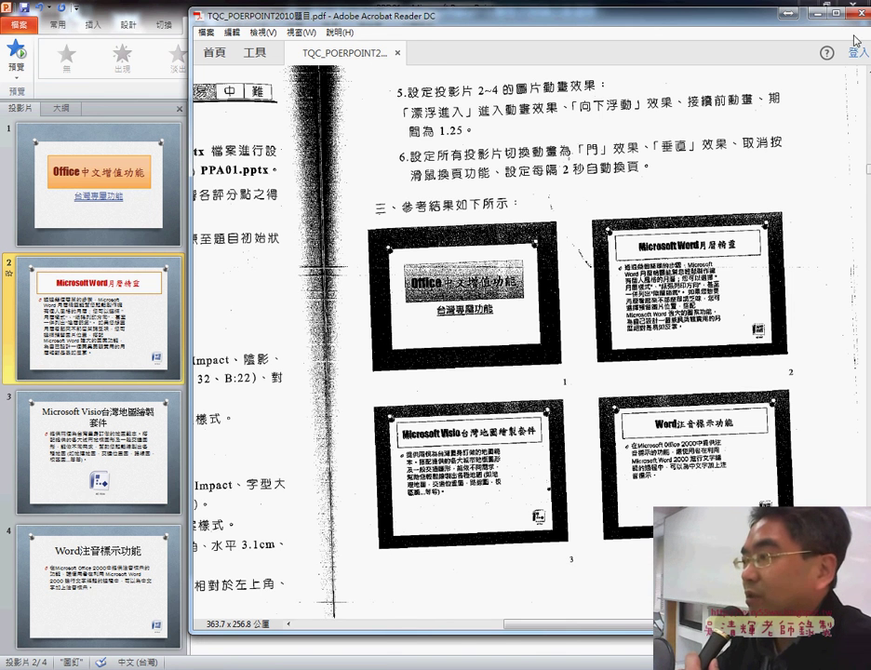
key(alt+Tab)
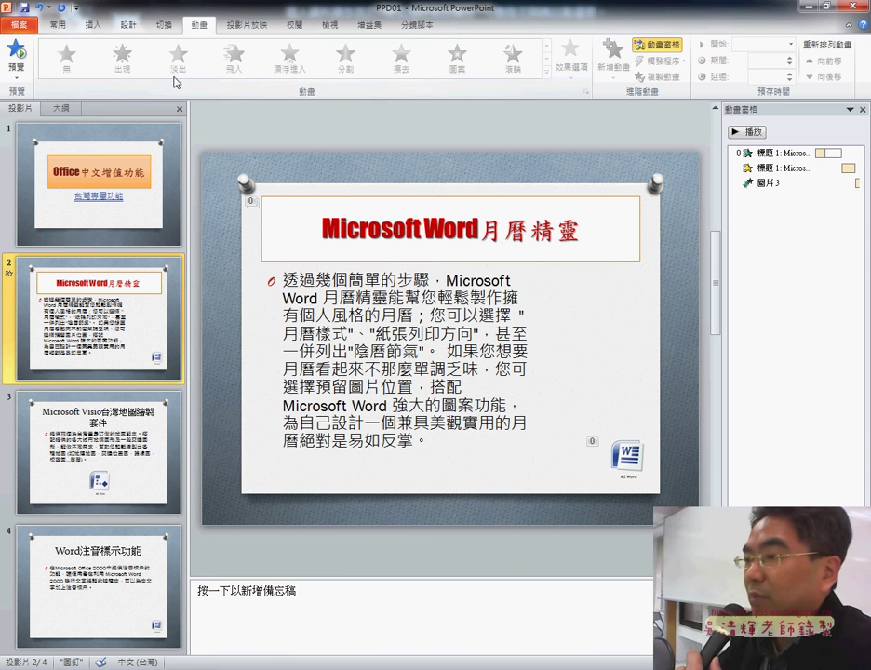
click(139, 179)
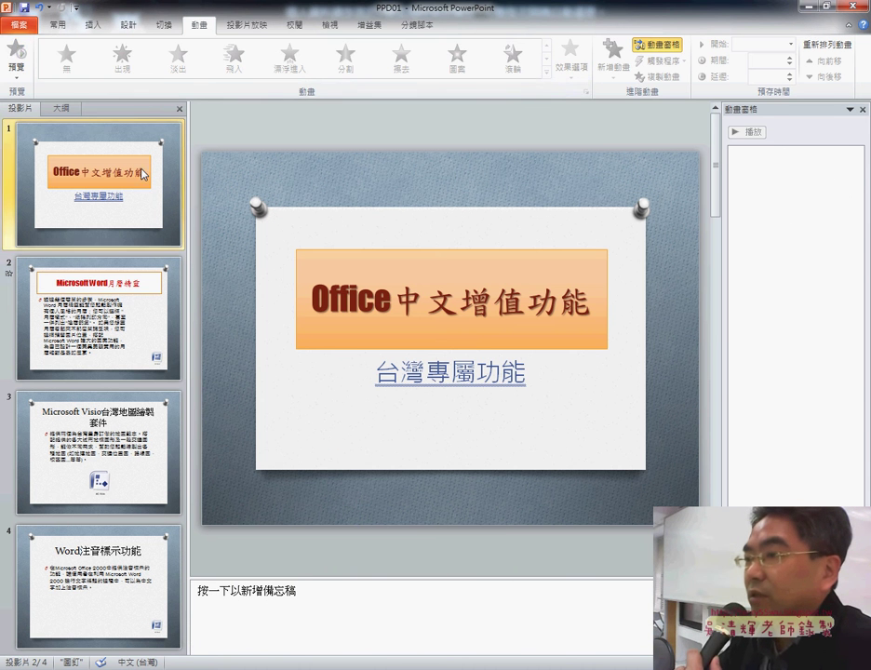
Give the slide a Door transition with the Vertical effect option
click(157, 30)
click(602, 75)
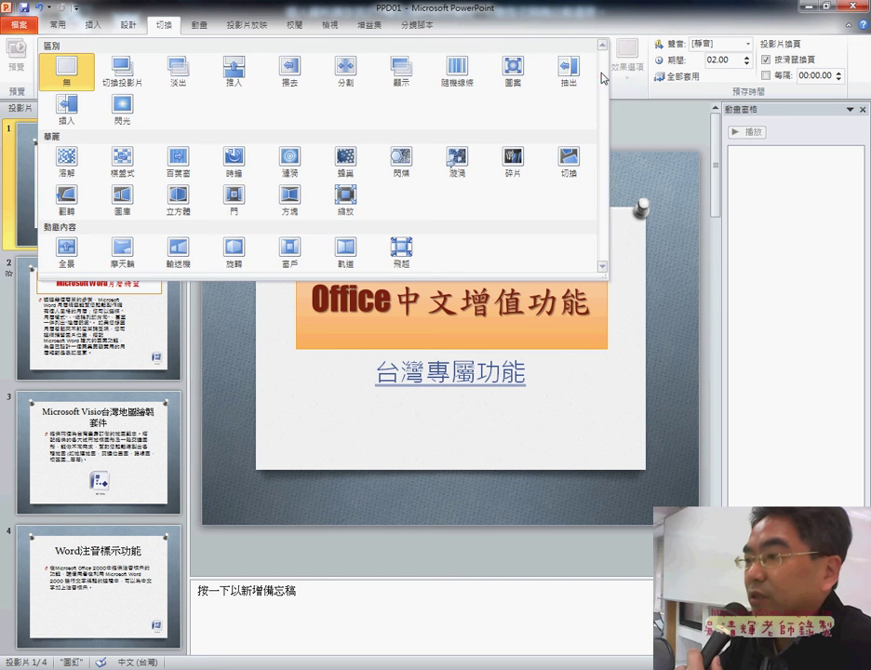
click(248, 211)
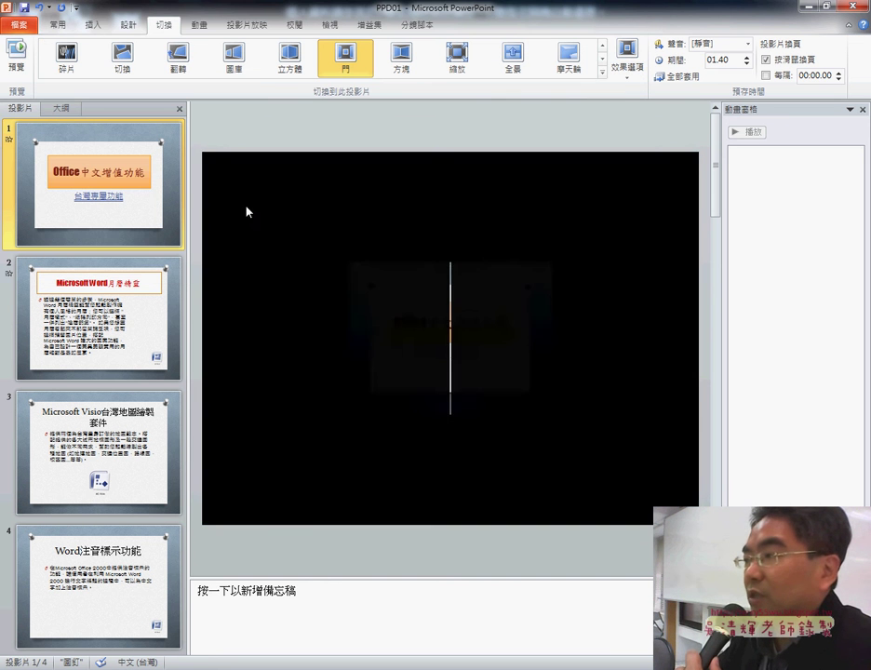
click(632, 61)
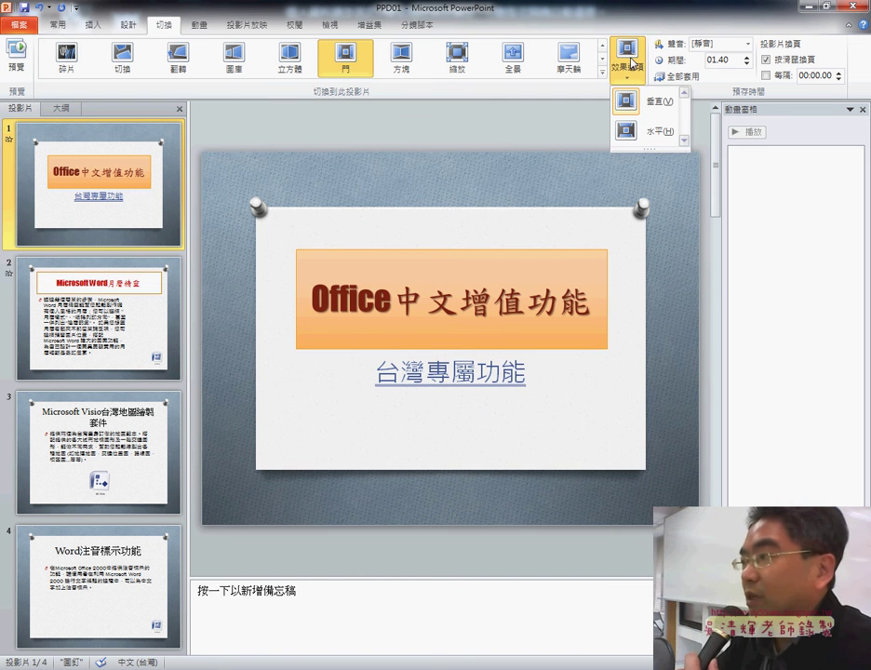
click(642, 110)
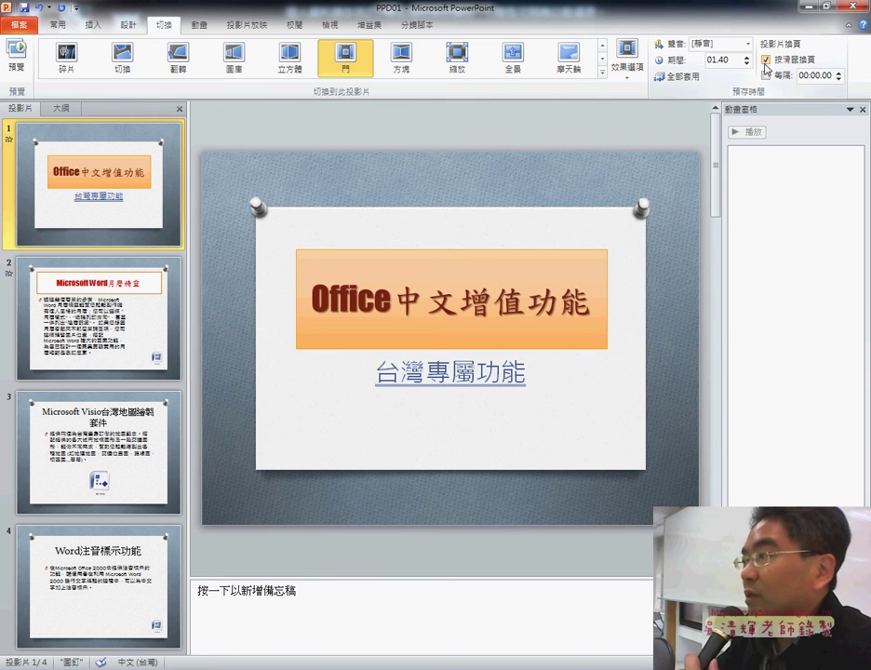
Replace on-click advance with automatic advance after 00:02.00 and apply it to all slides
click(765, 62)
click(839, 72)
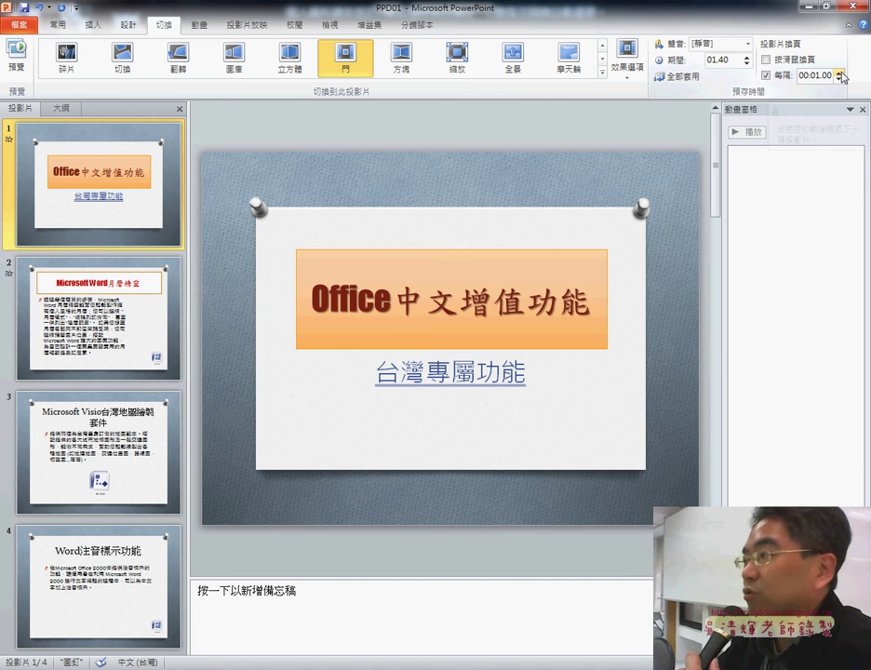
click(839, 72)
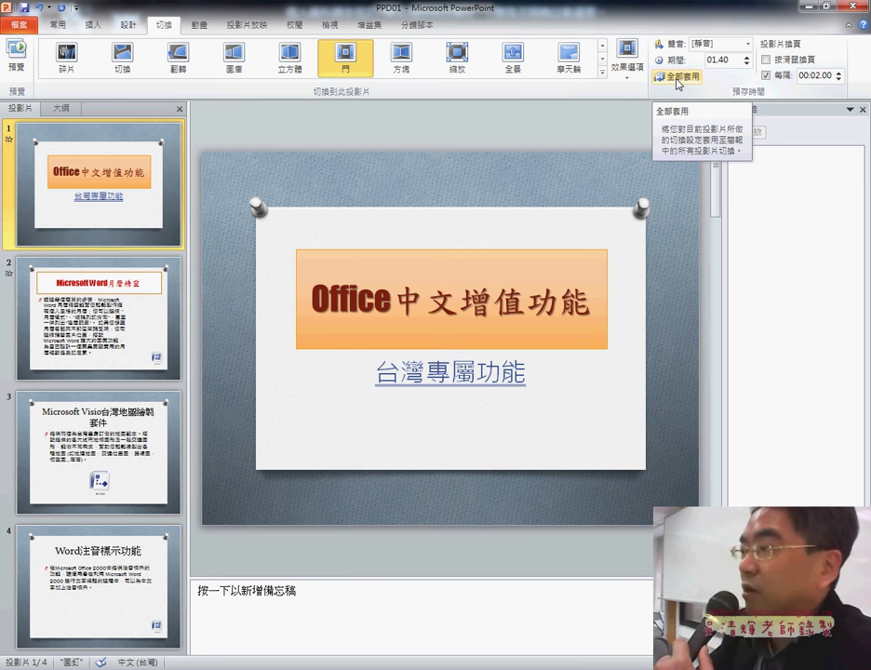
click(678, 84)
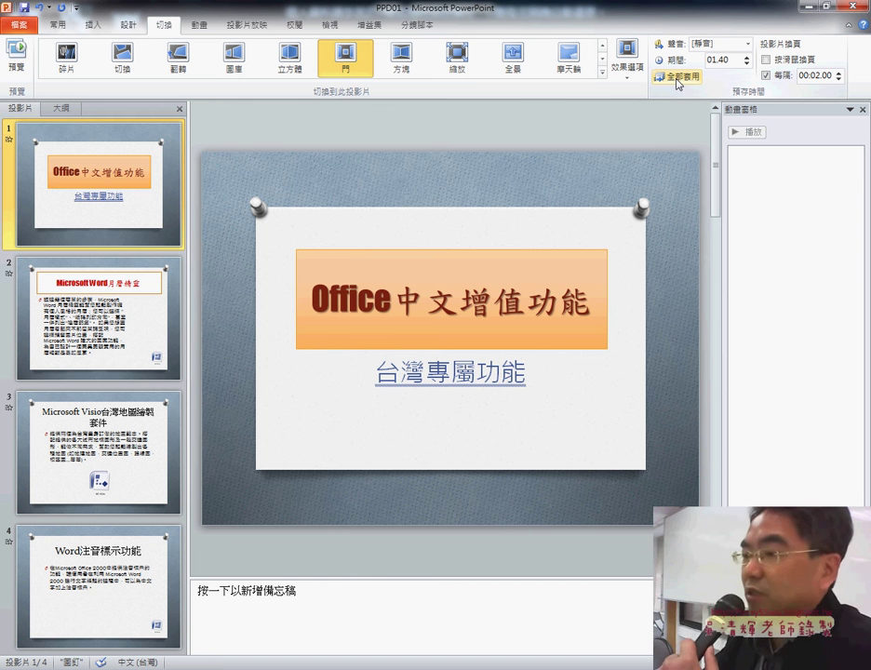
On slide 2, select the title placeholder and expand the Animations tab's full effects gallery
click(140, 335)
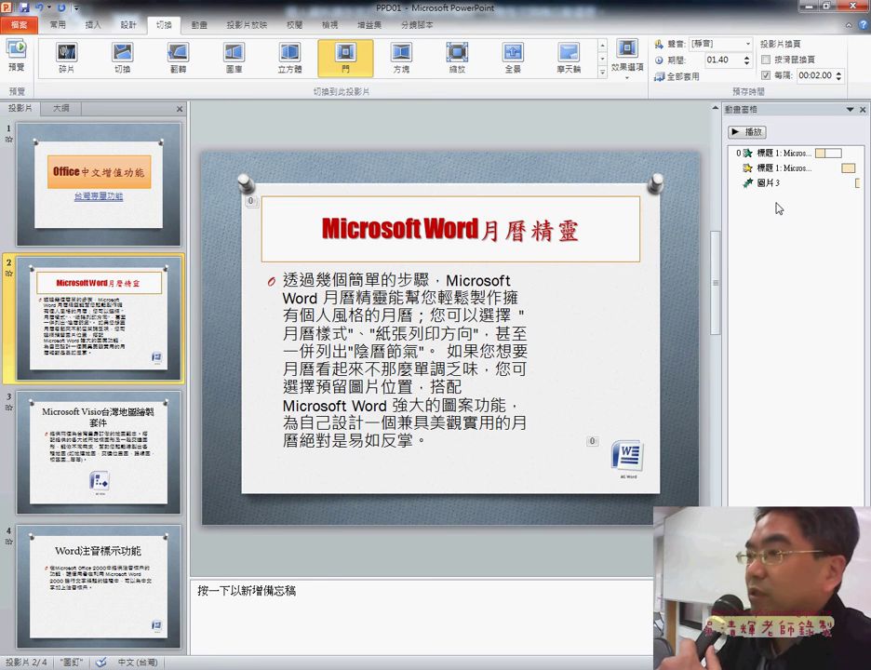
click(200, 25)
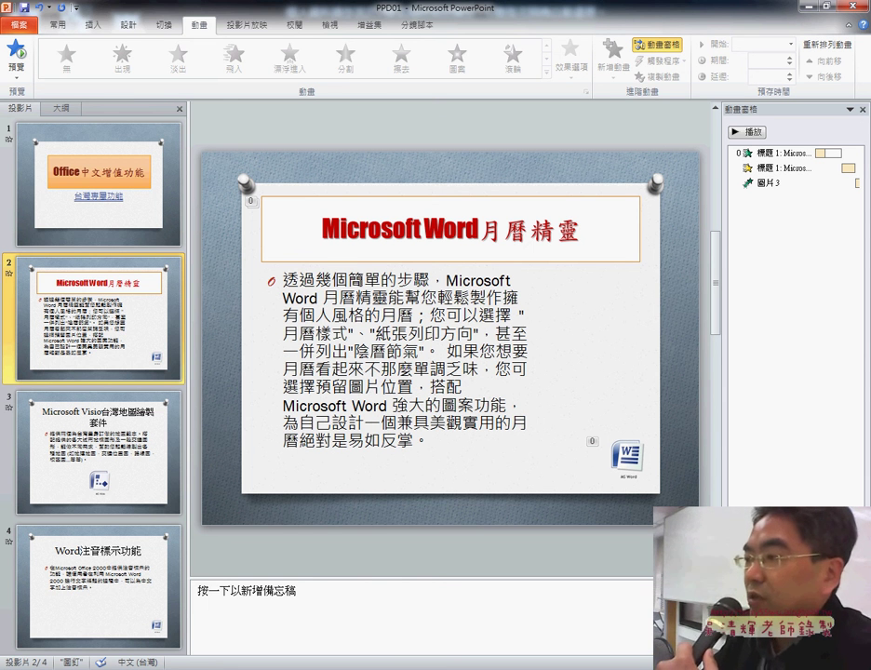
click(400, 199)
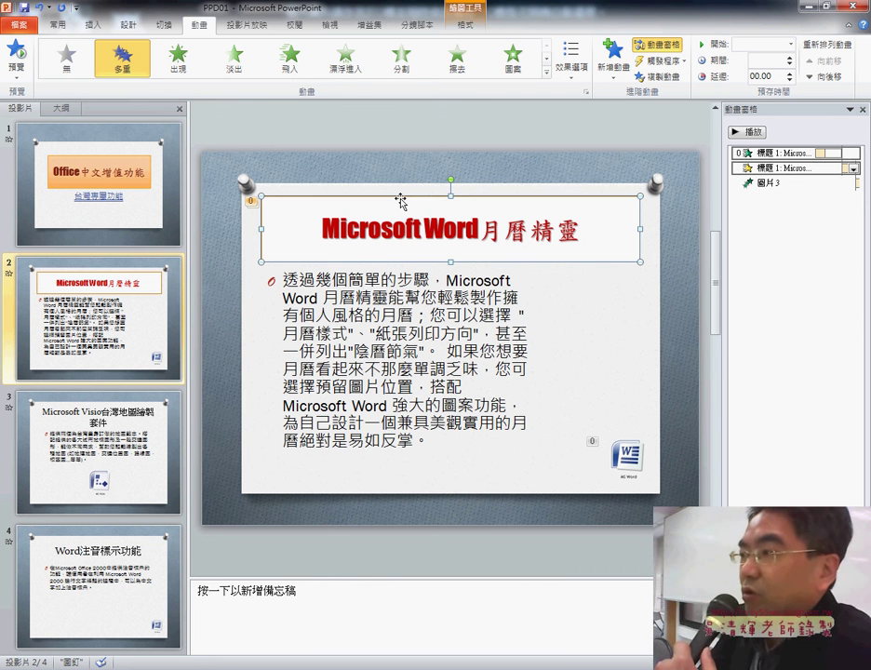
click(547, 71)
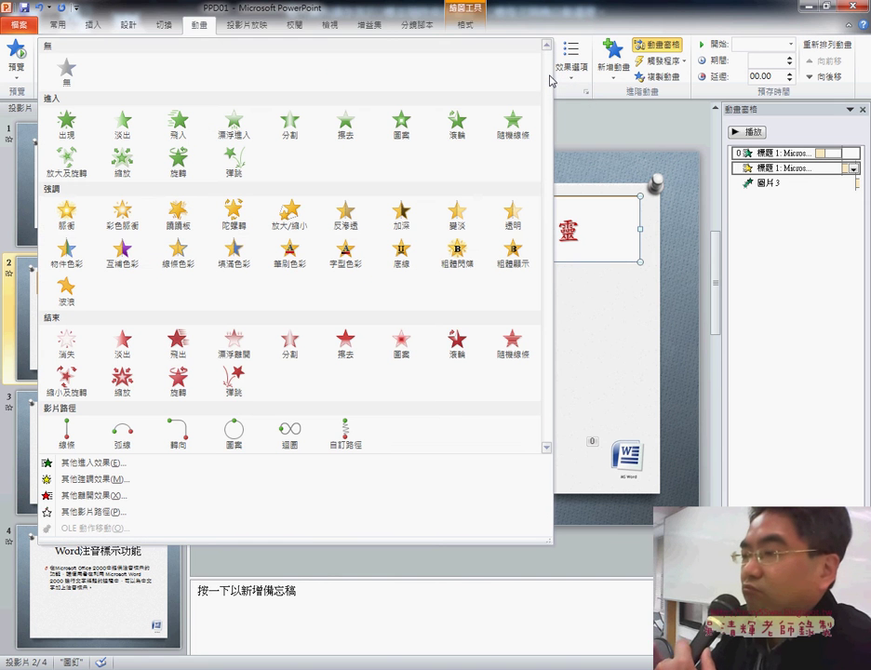